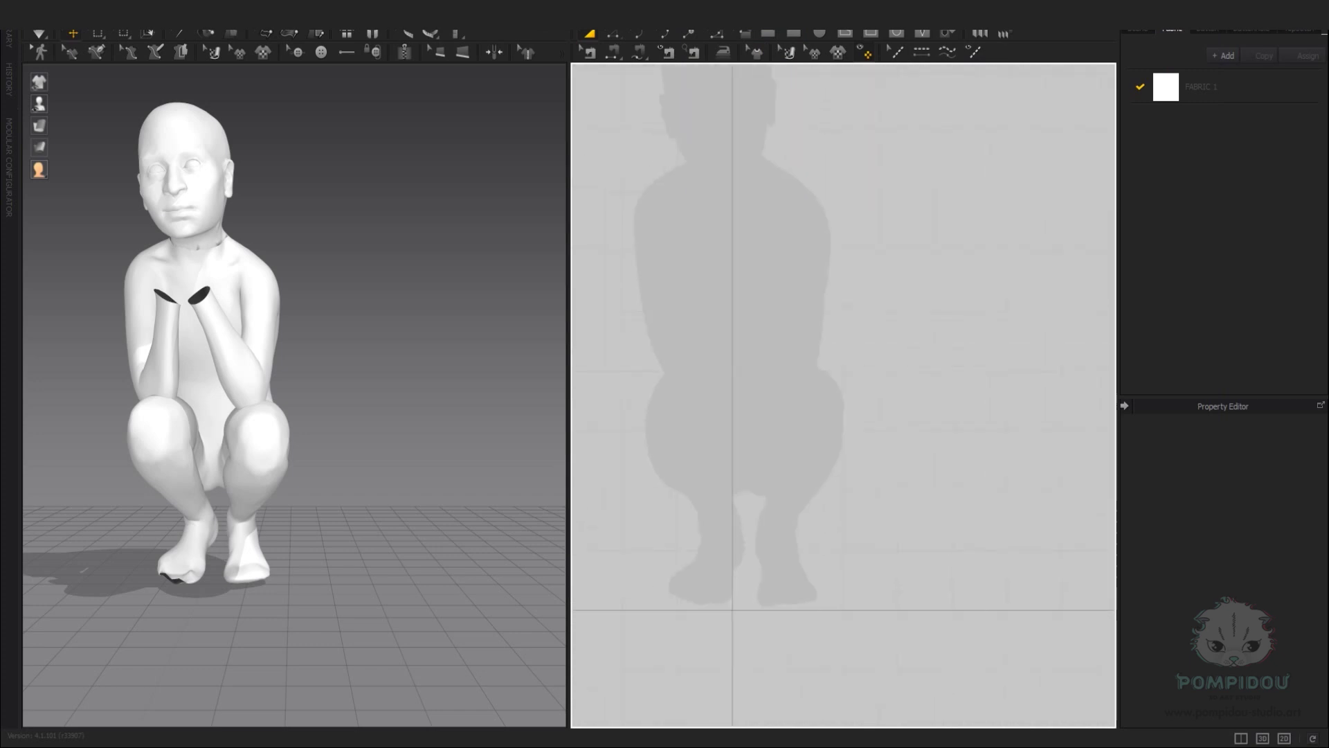
Draw a tall, narrow rectangular pattern beside the avatar silhouette, with an outline length of about 1600 mm.
scroll(789, 544, "down", 3)
middle_click_drag(789, 415, 719, 415)
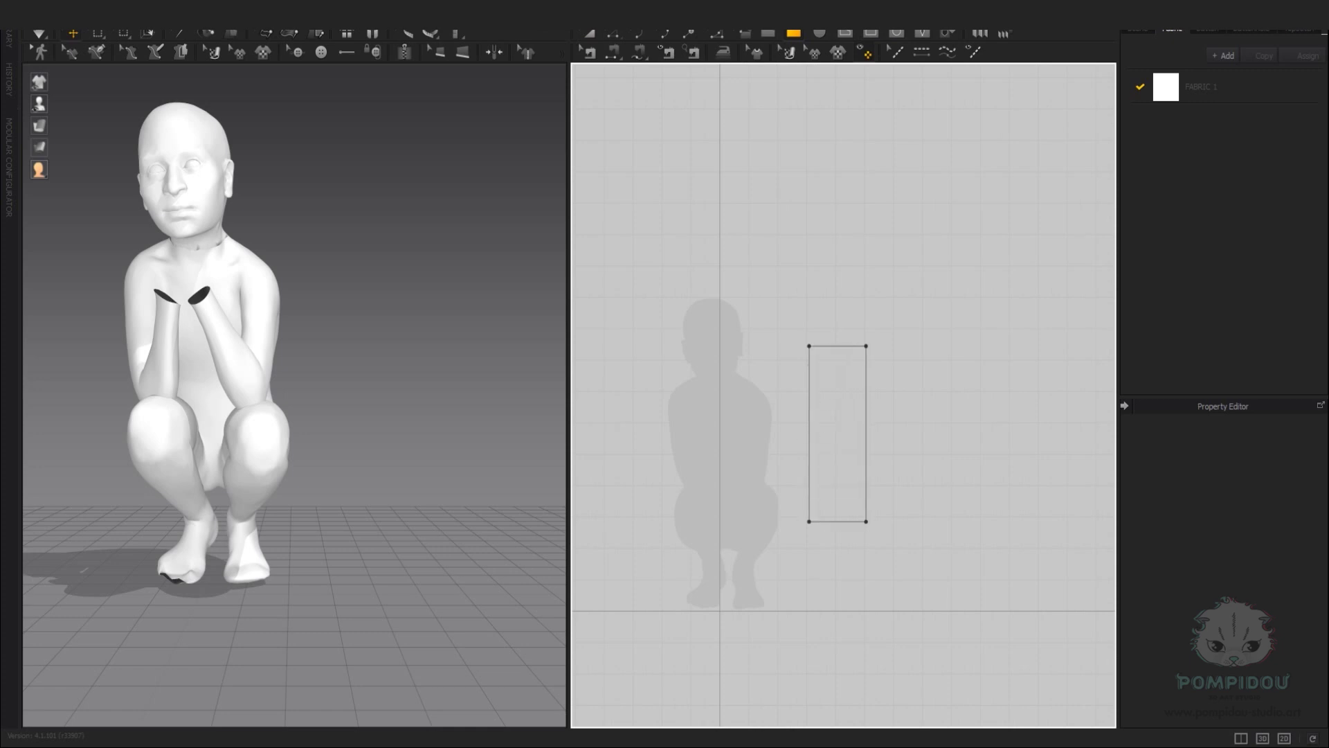
left_click_drag(866, 518, 871, 529)
Load Temp_Trim_Hands.OBJ as the avatar.
left_click(35, 13)
mouse_move(56, 143)
left_click(180, 168)
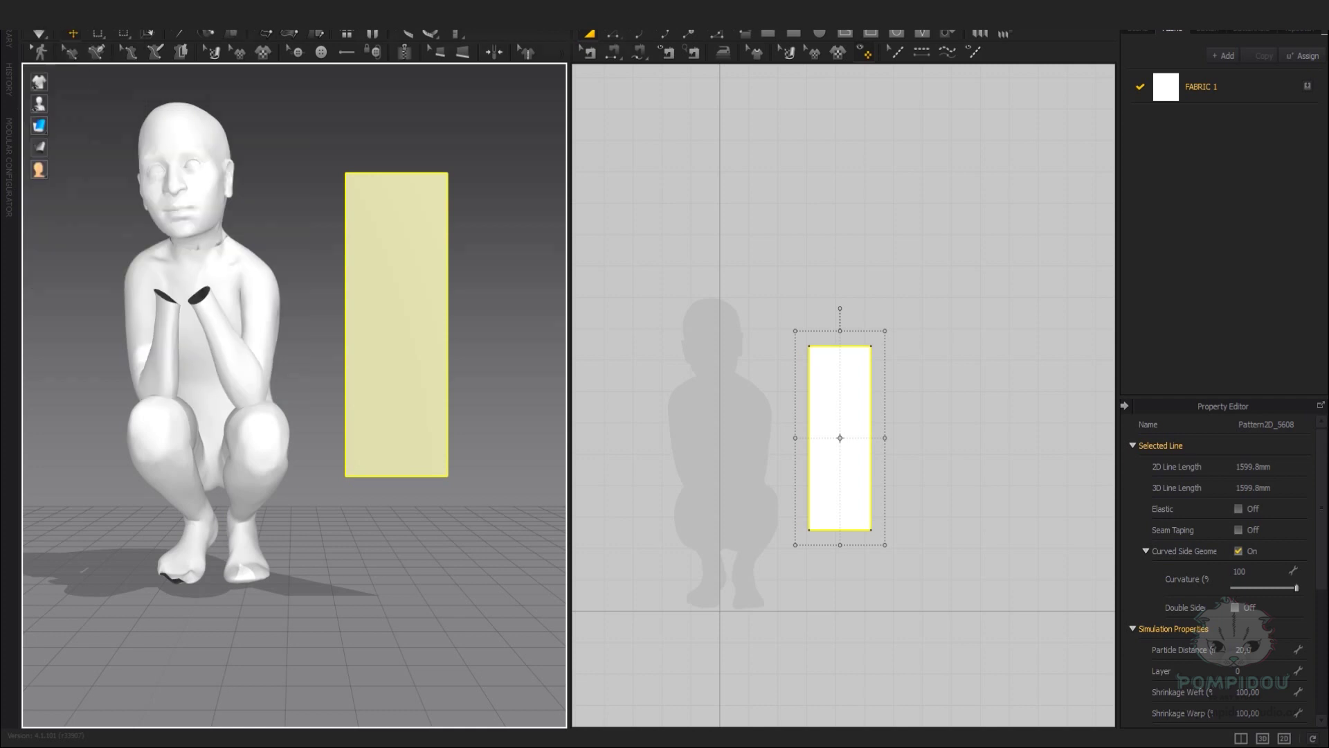
double_click(235, 126)
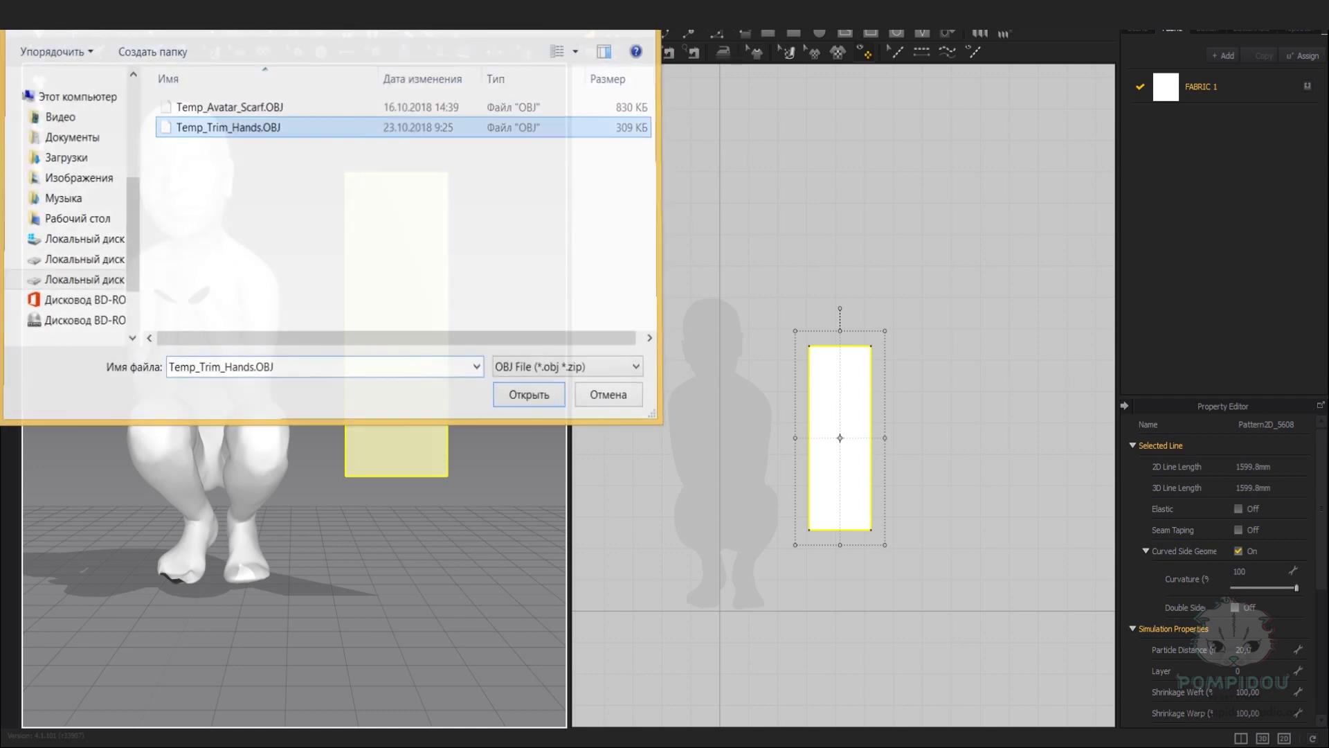
key("Return")
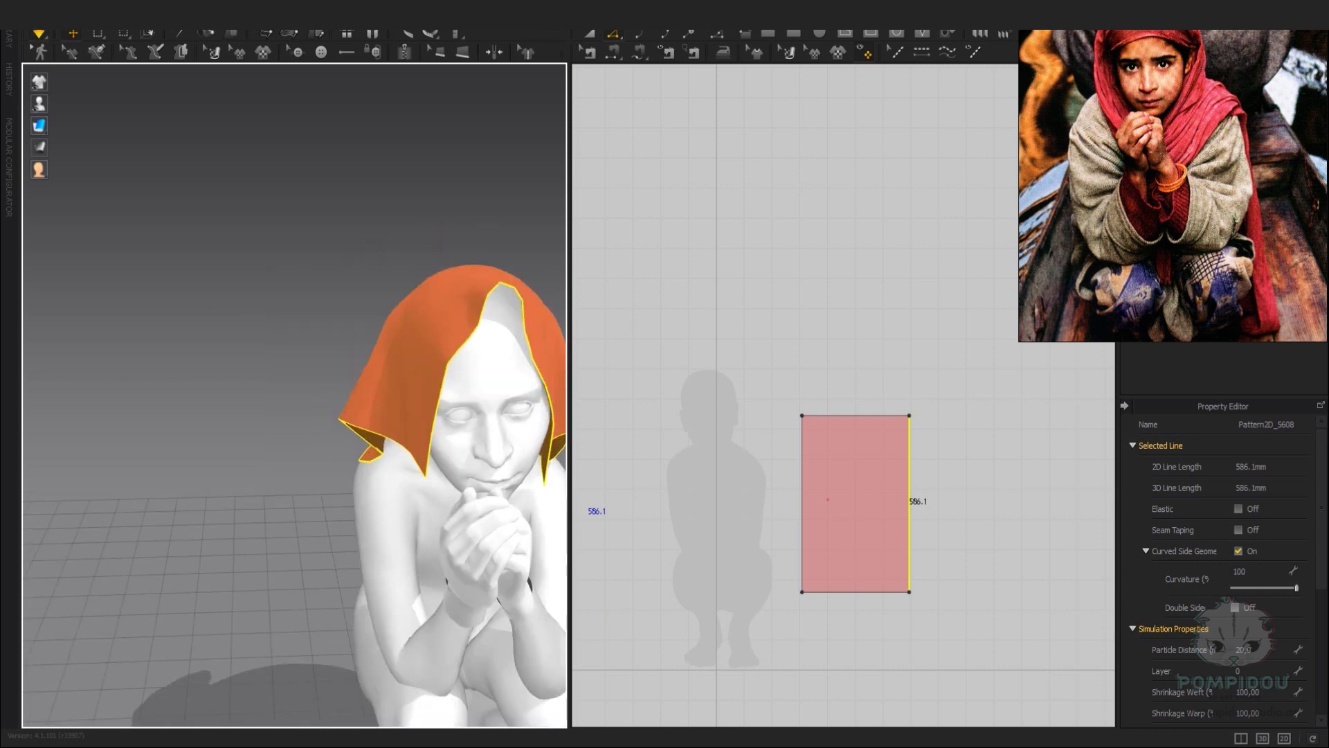
Widen the scarf pattern to 650.1 mm by moving its side edge outward, simulate the drape and pin the cloth.
key("Escape")
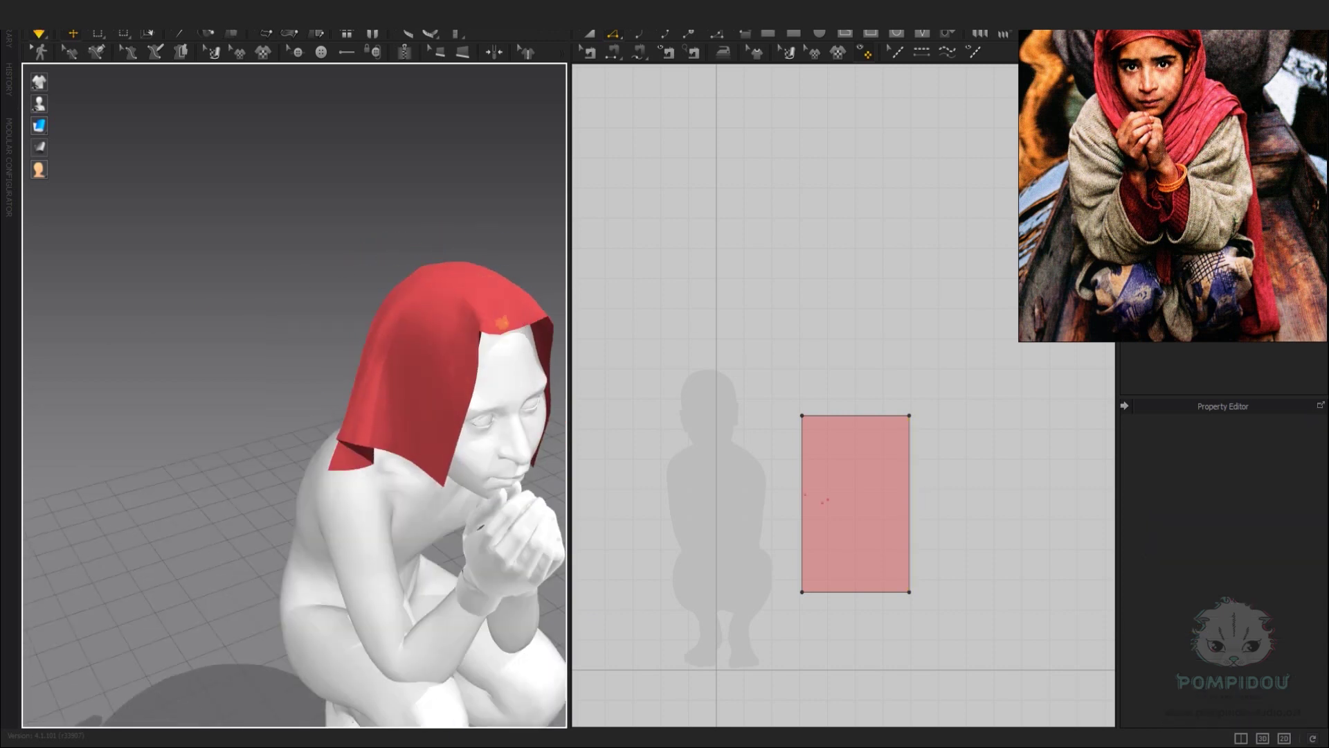
key("space")
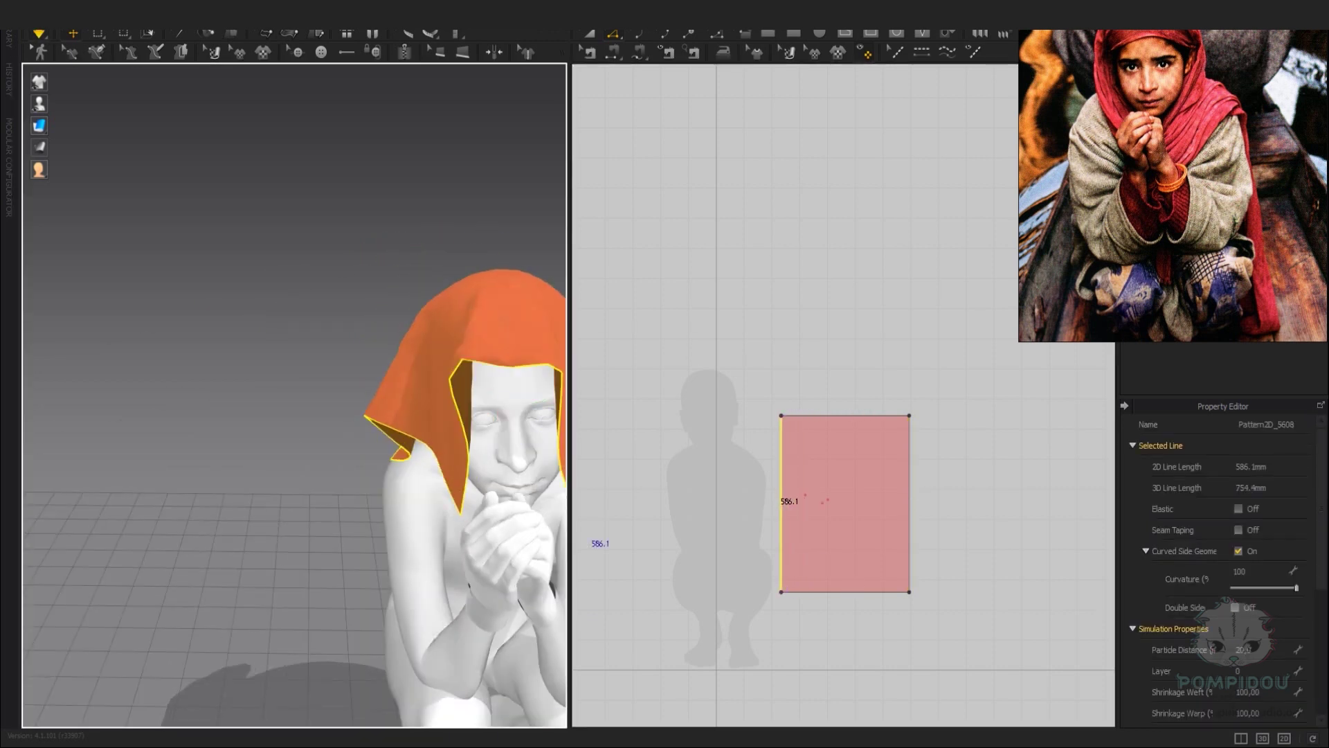
key("w")
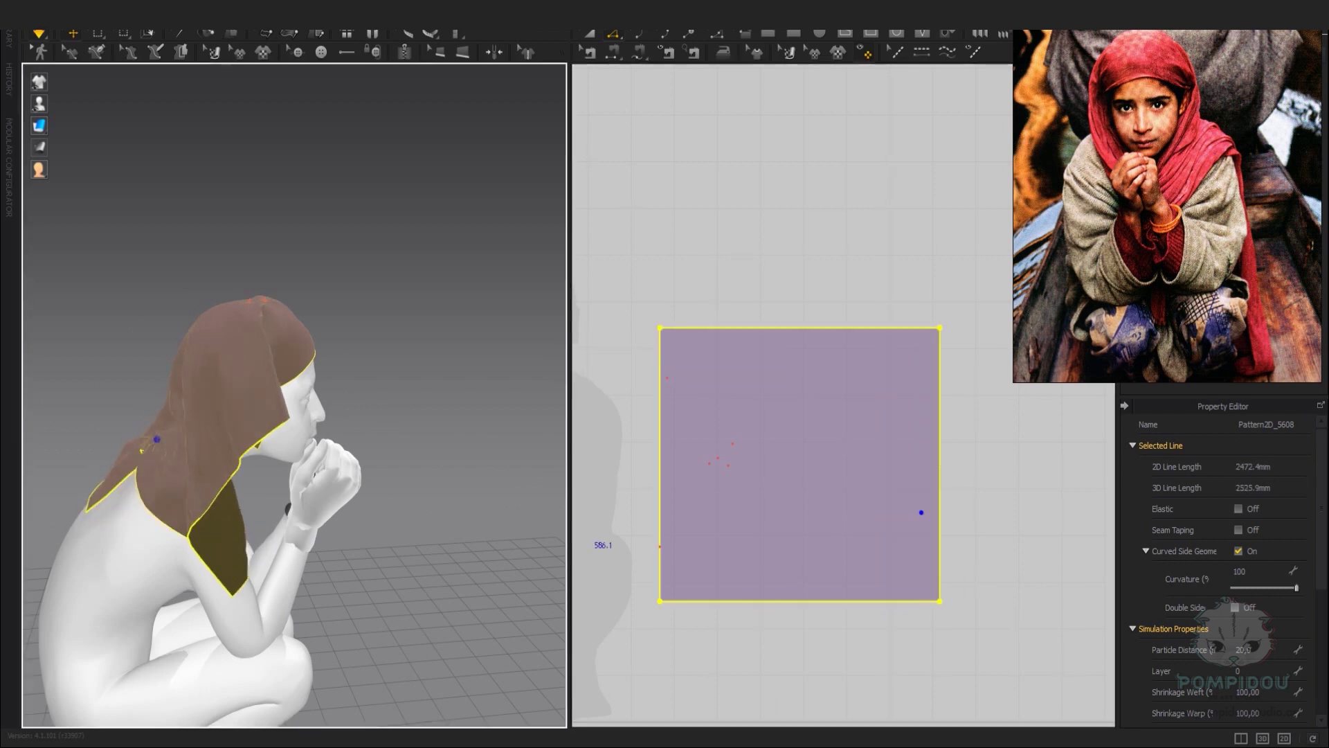
key("Escape")
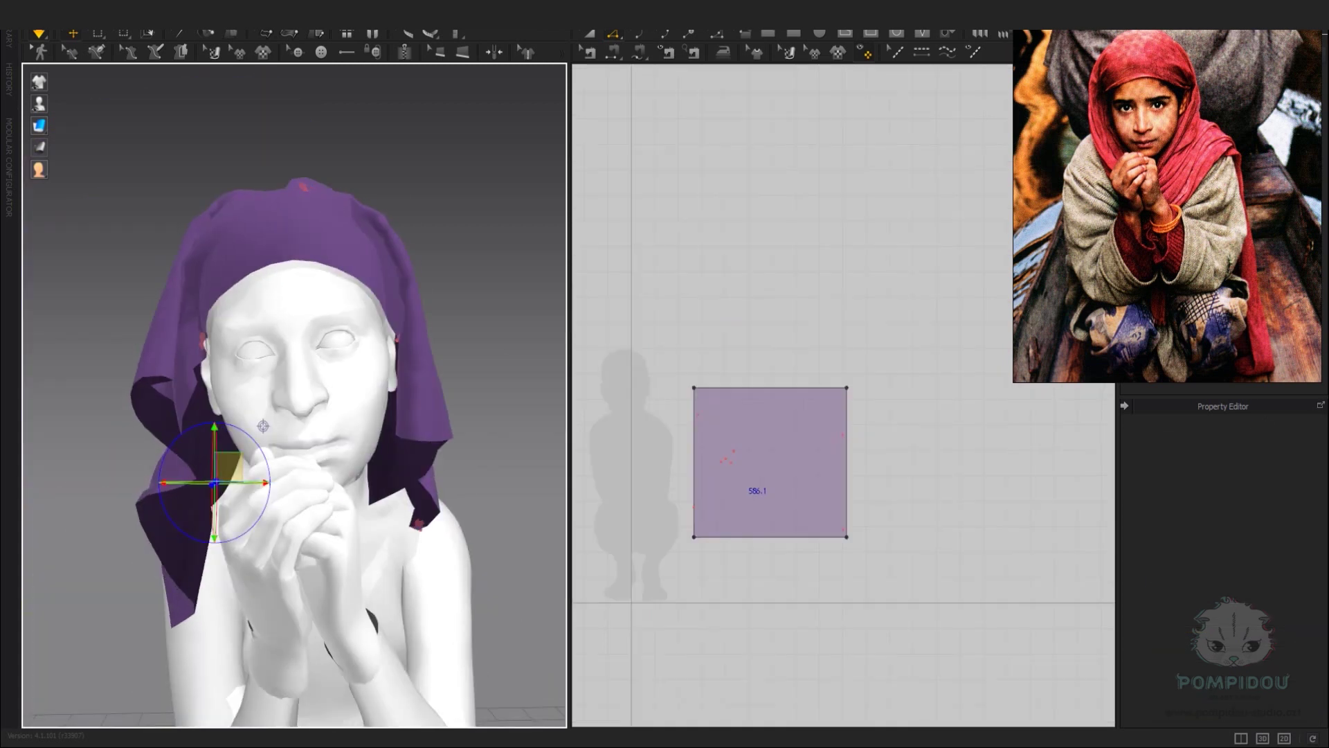
Try to lengthen the scarf pattern by extending its lower edge downward, and undo the extension.
left_click(758, 682)
left_click_drag(757, 682, 757, 566)
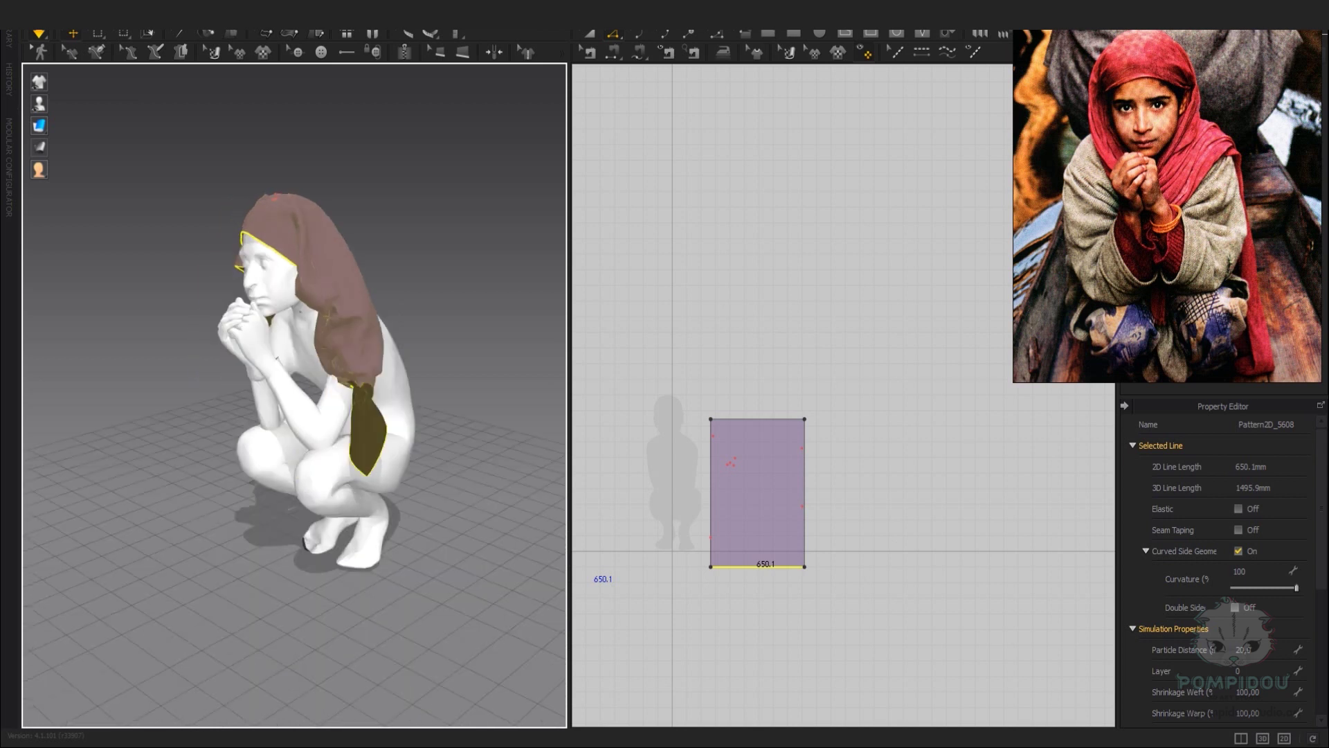
left_click(794, 554)
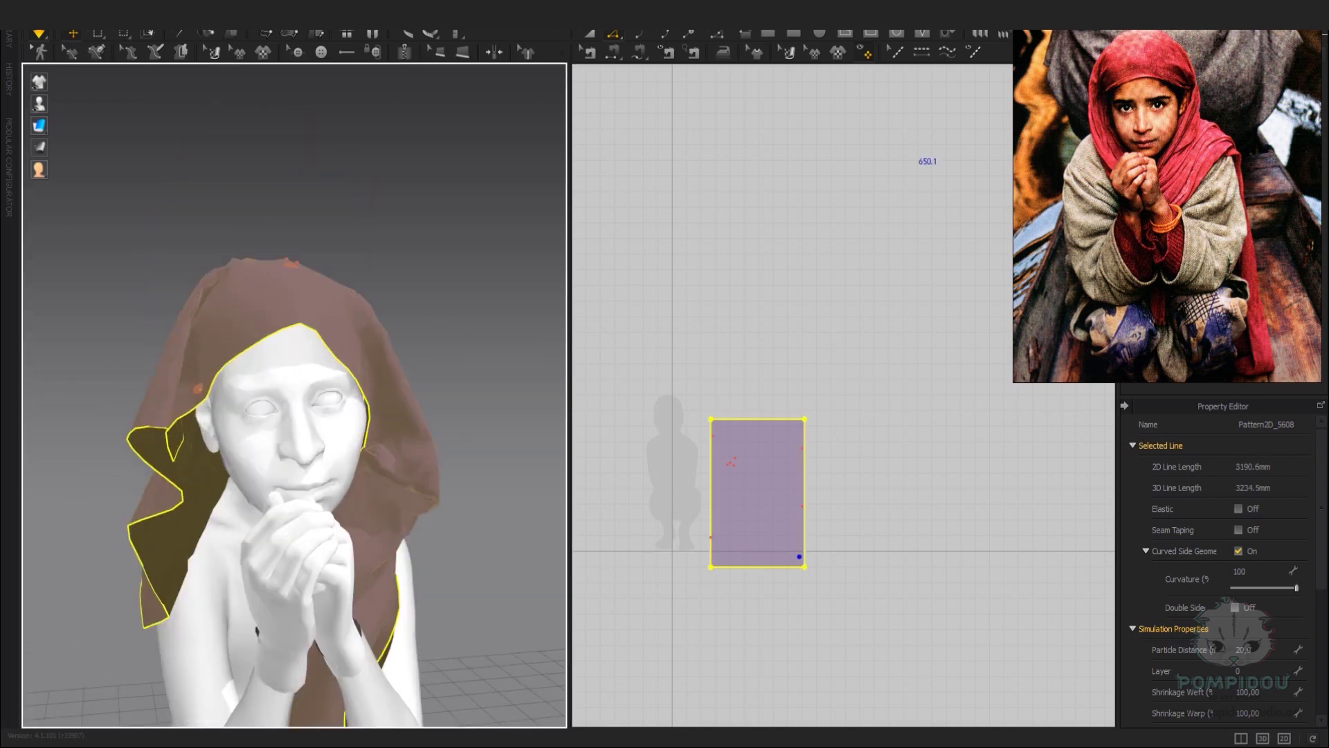
left_click(757, 566)
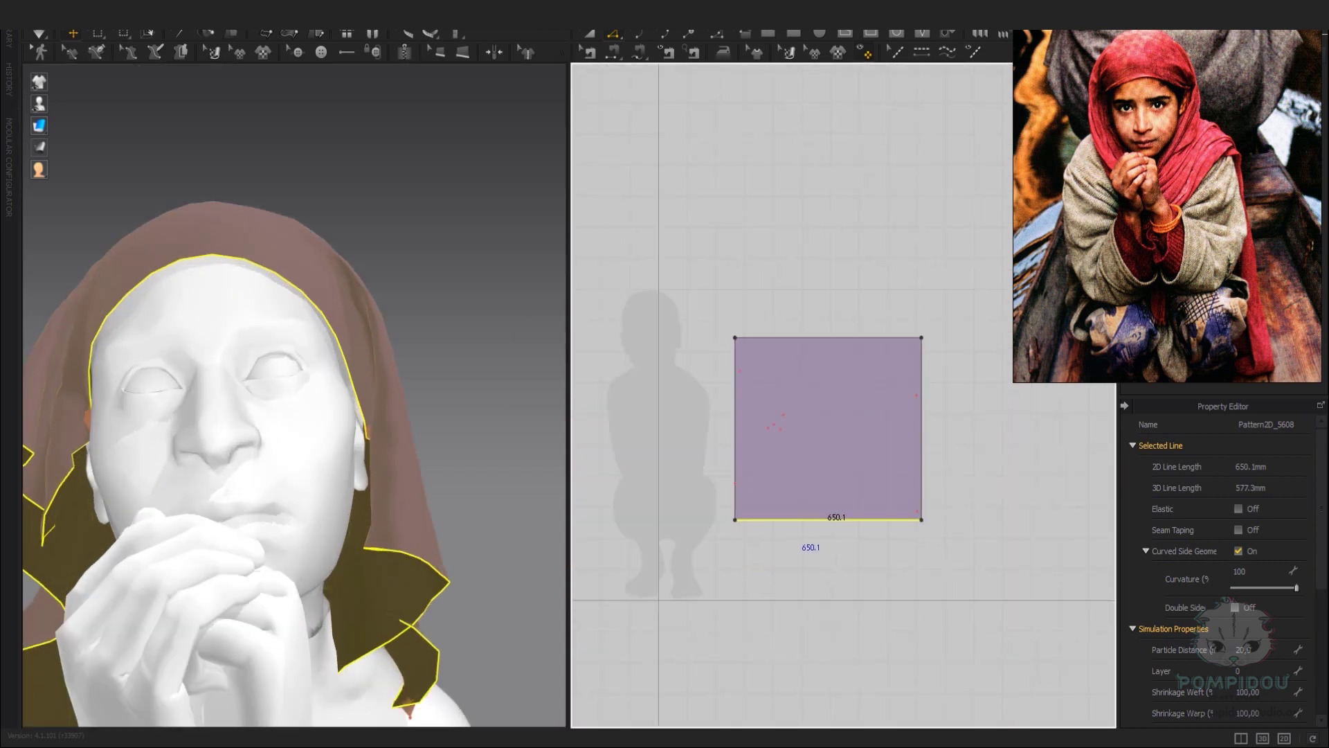
key("ctrl+z")
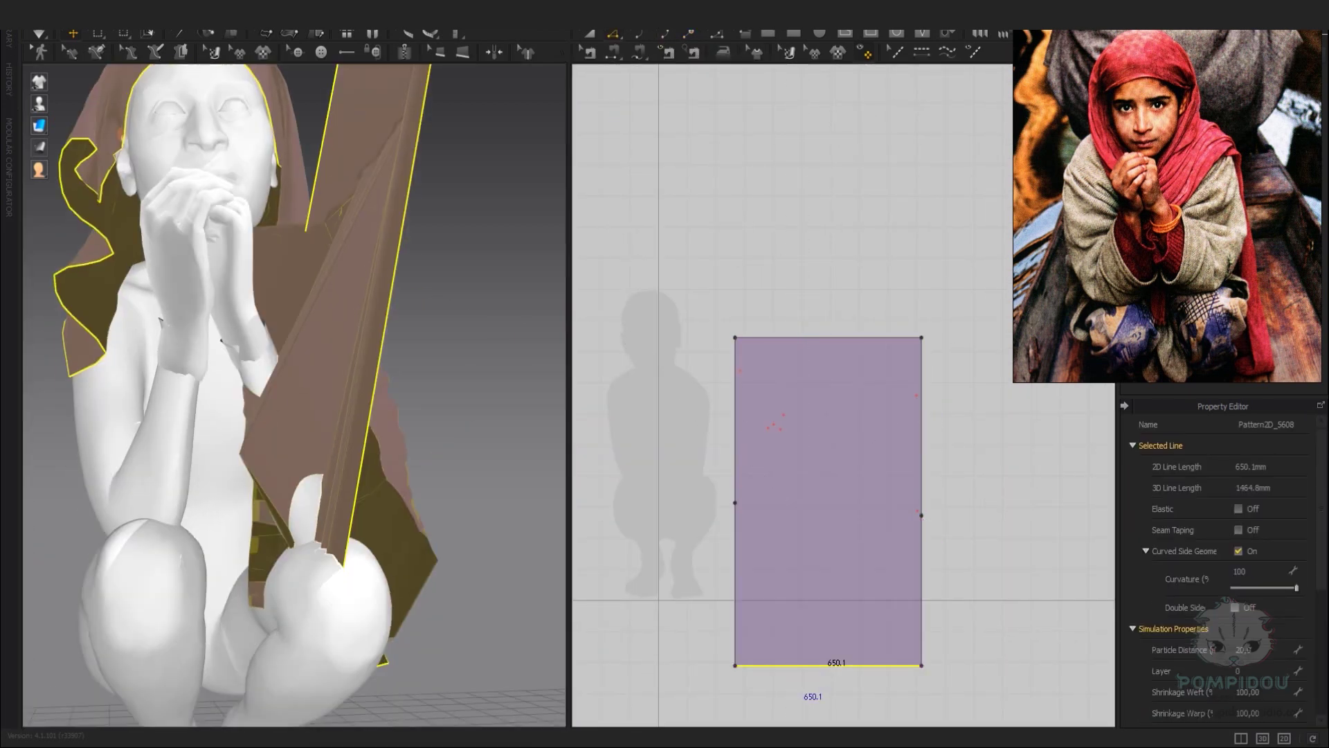
key("Escape")
key("ctrl+z")
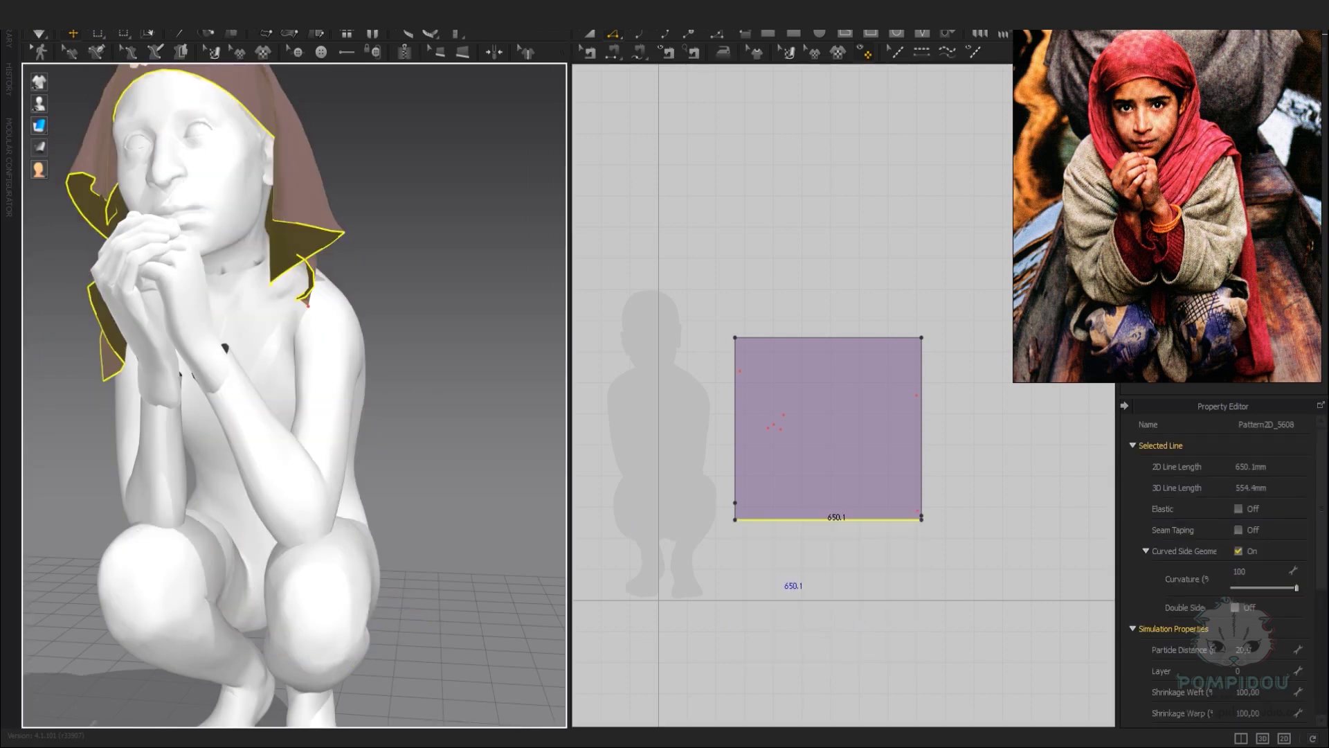
Extend the scarf pattern's lower edge downward in stages and pull the simulated cloth around the head and neck.
scroll(821, 540, "up", 3)
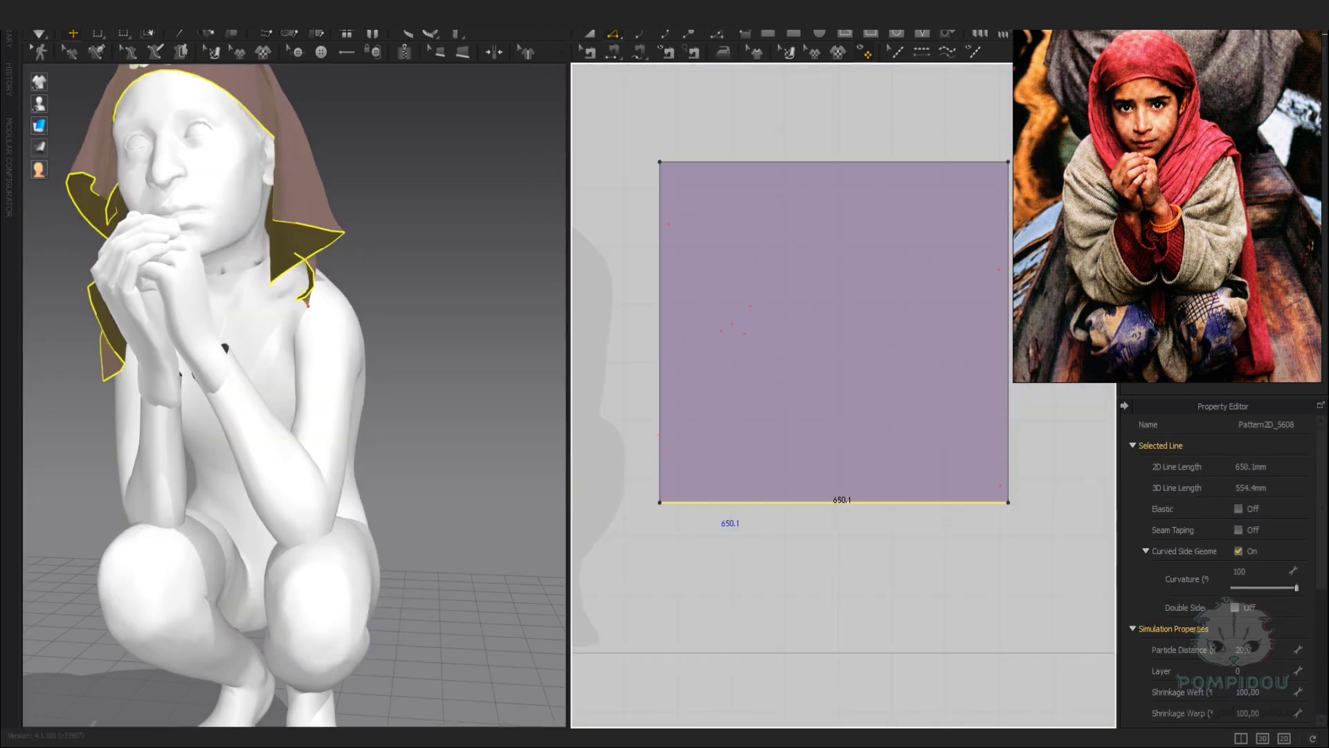
left_click(983, 502)
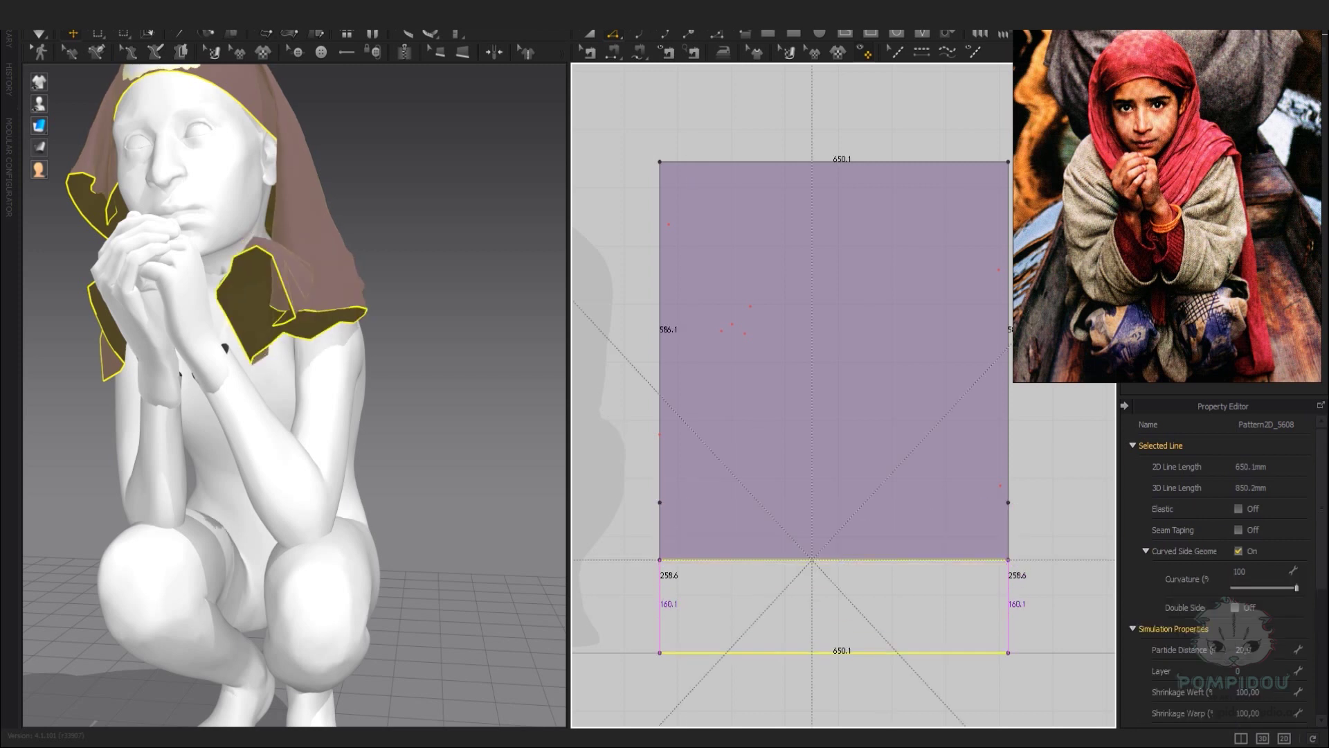
key("ctrl+y")
left_click(798, 612)
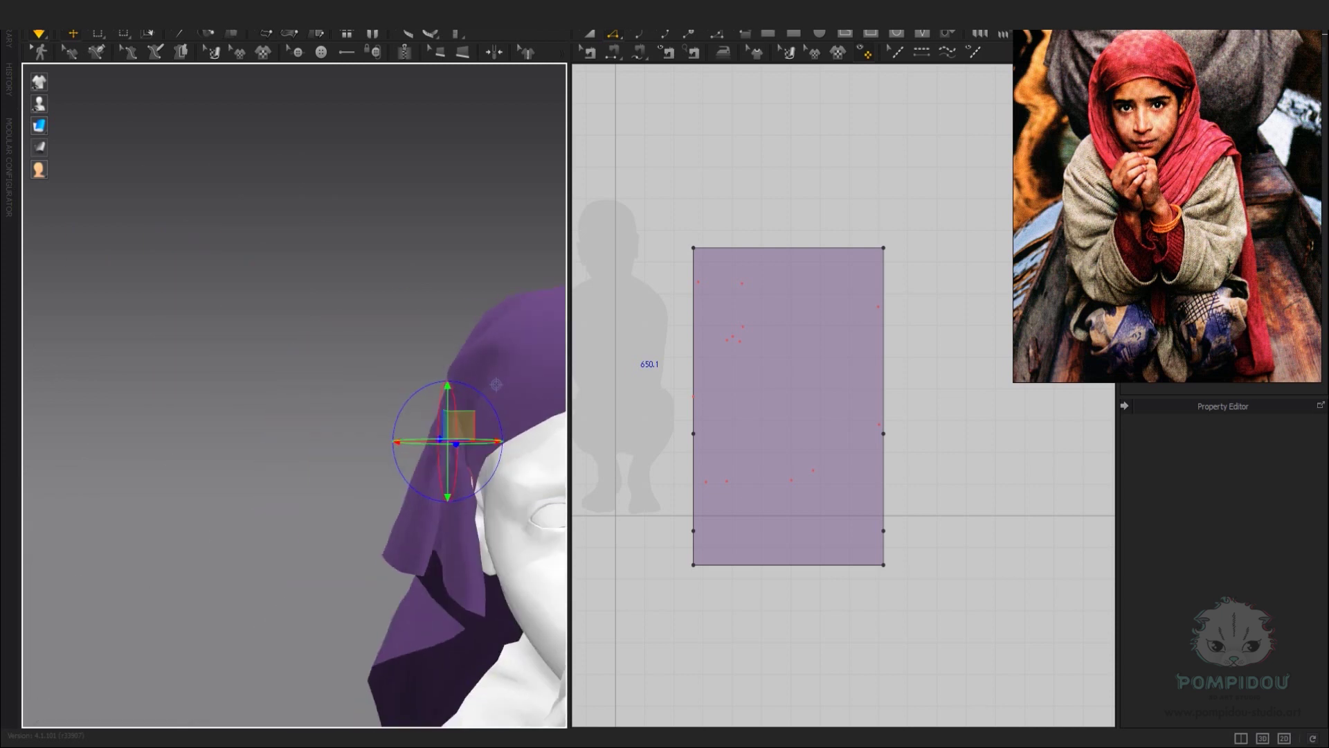
left_click(468, 471)
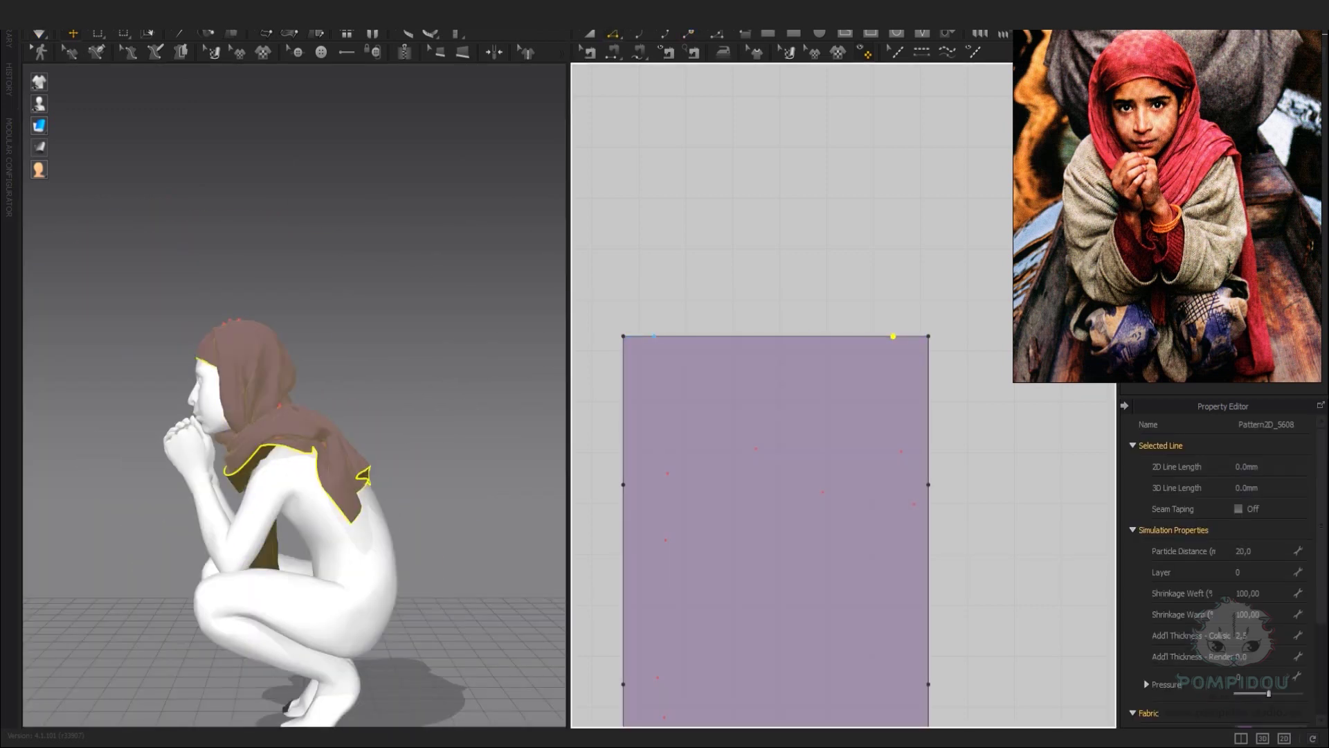
Extend the scarf pattern's upper edge upward and simulate the added cloth hanging over the shoulder and down the back.
left_click(624, 337)
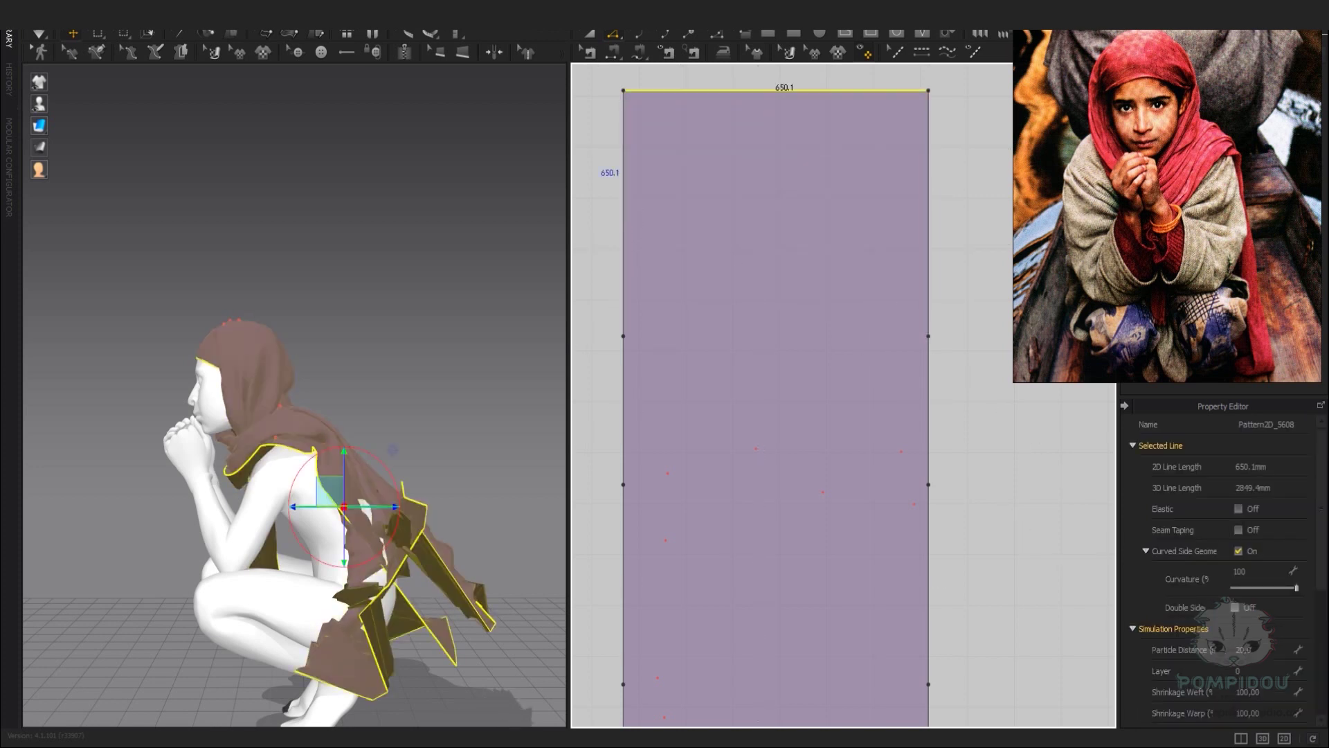
key("space")
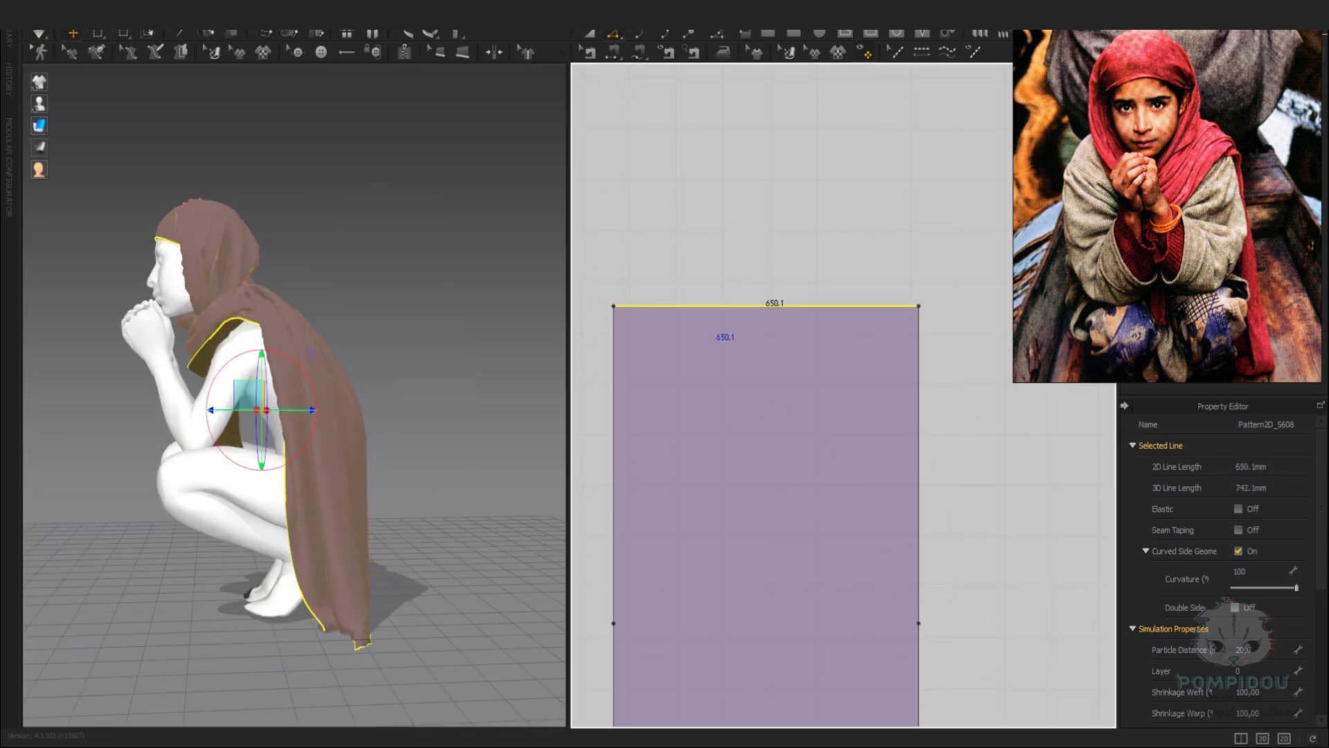
right_click_drag(291, 387, 457, 388)
key("space")
right_click_drag(294, 395, 363, 395)
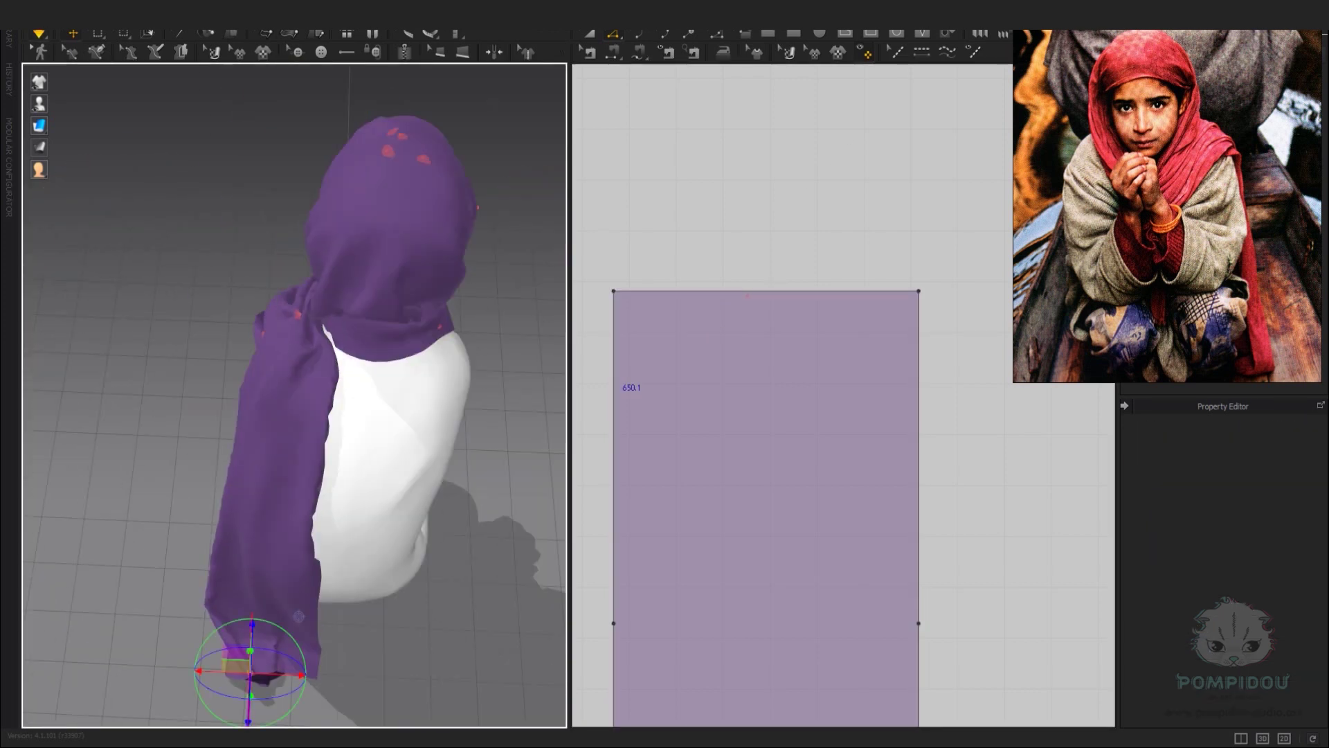
Remove the pins on the scarf beside the cheek and pull the cloth closer around the face.
scroll(249, 664, "up", 3)
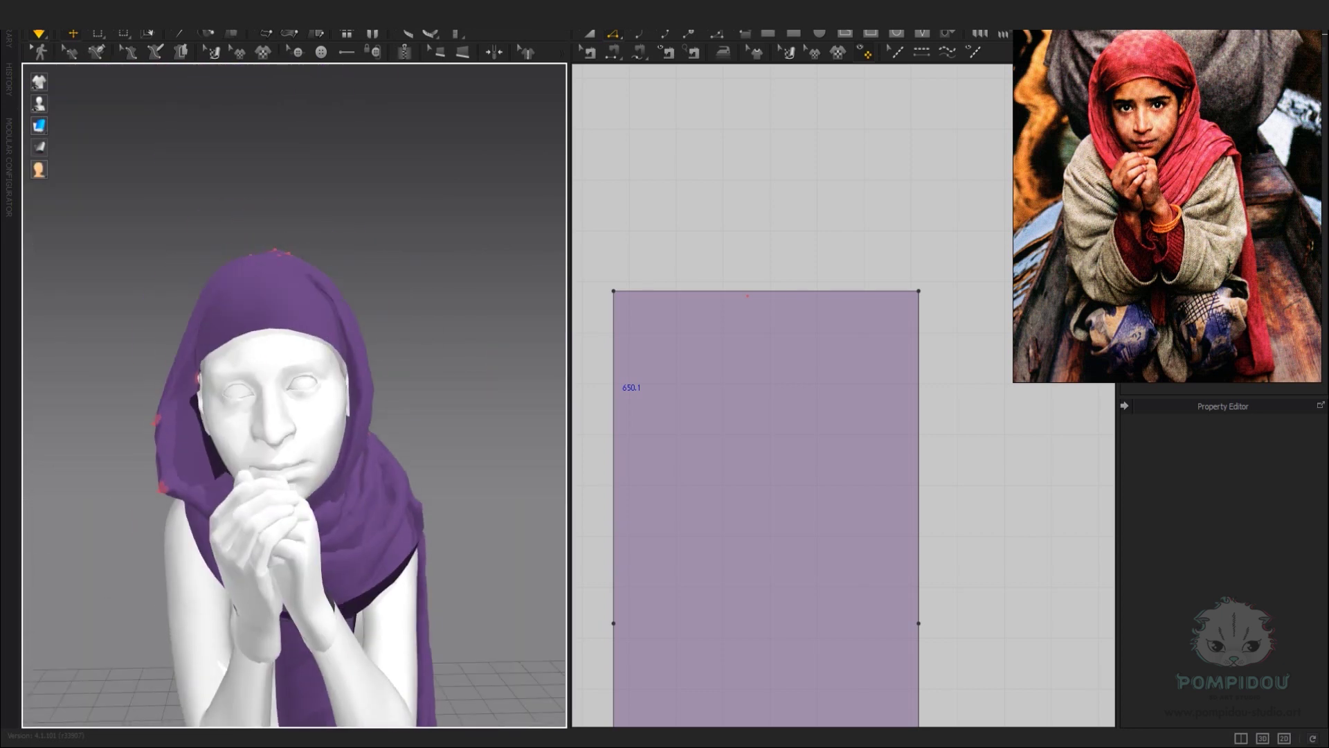
right_click(182, 484)
left_click(237, 496)
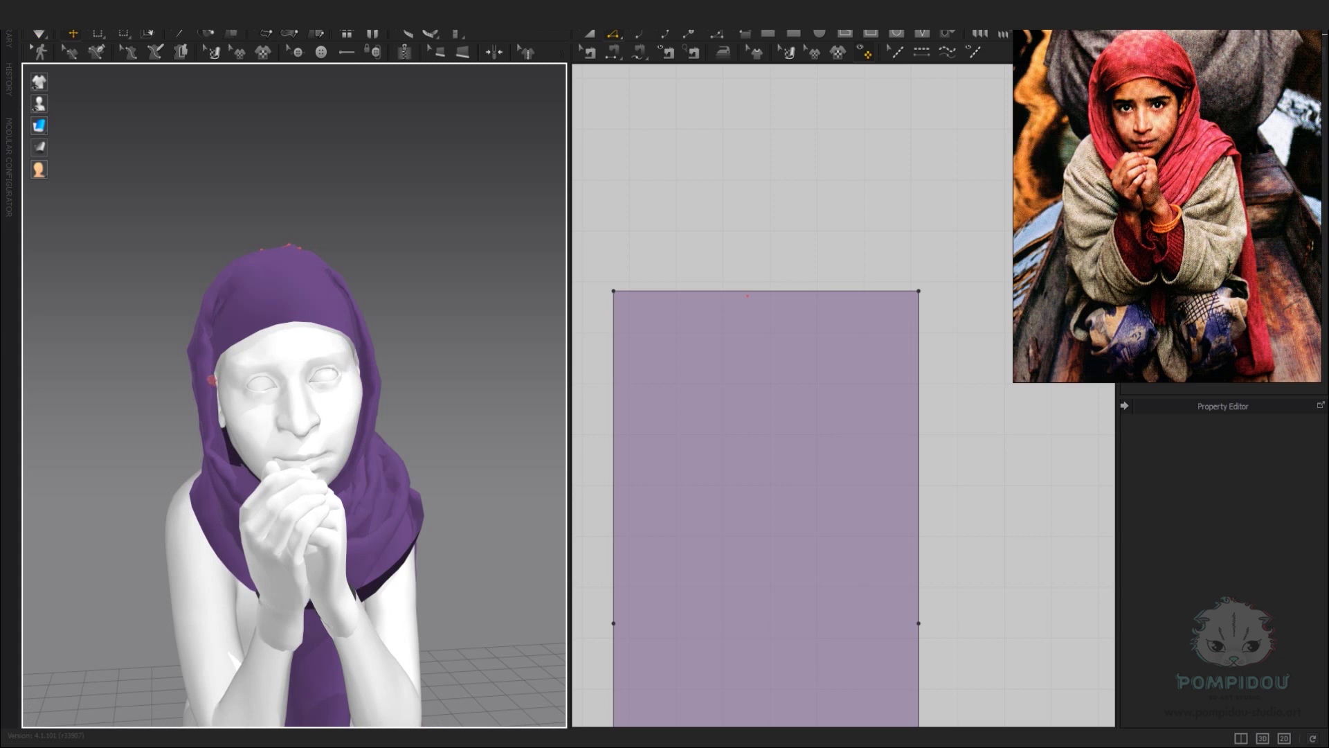
left_click(238, 351)
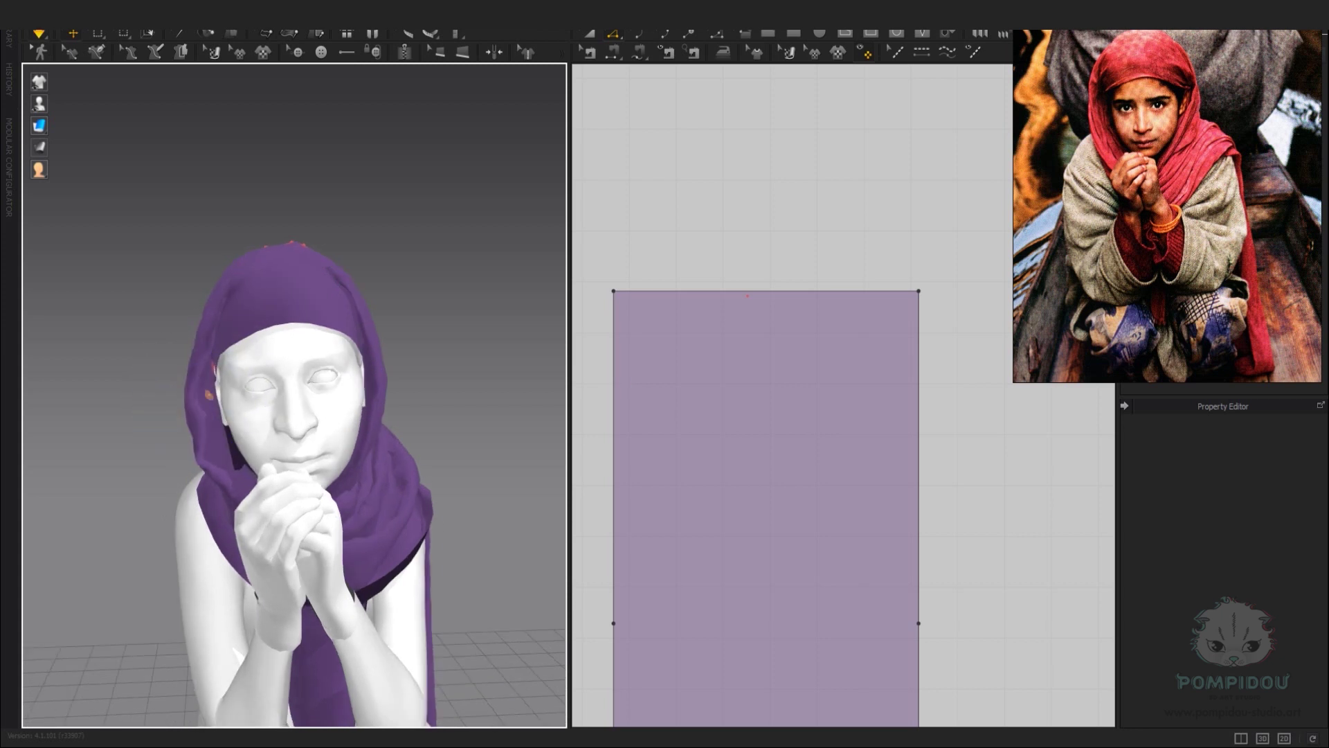
left_click(189, 419)
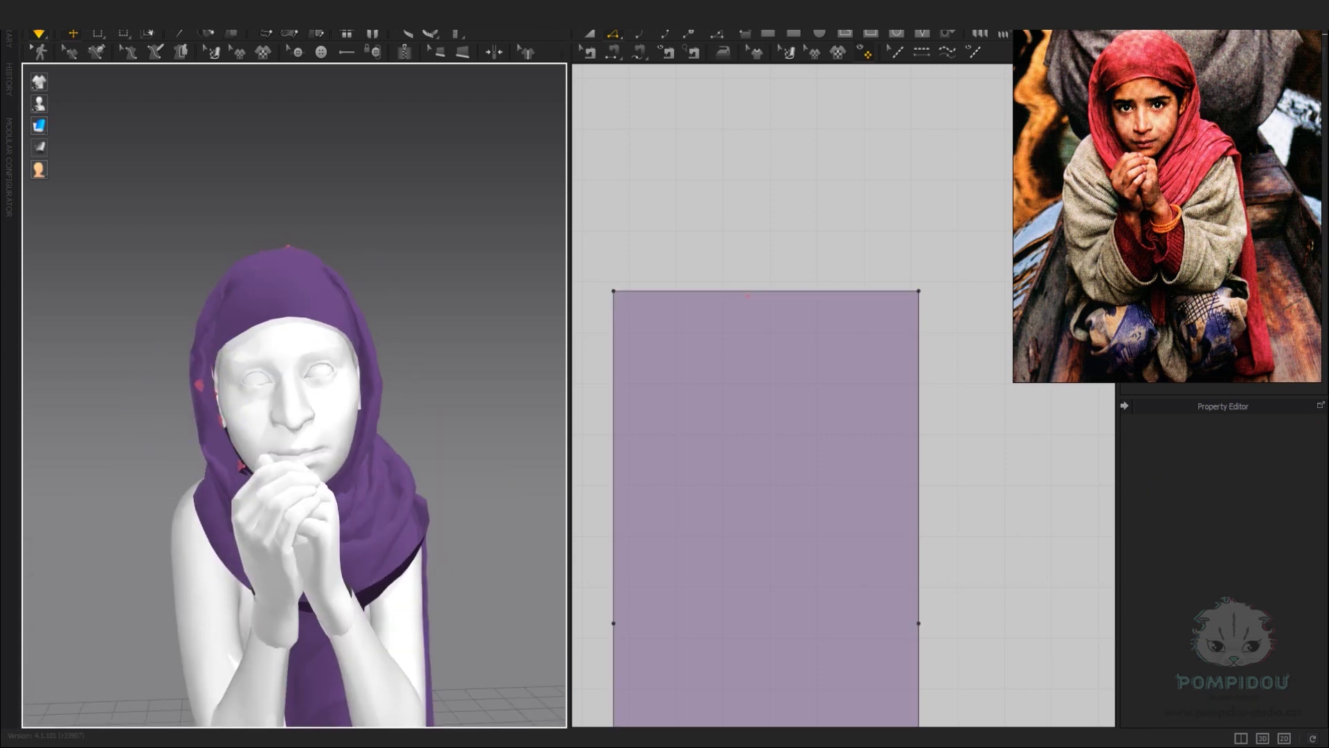
Select the scarf pattern, try an Add'l Thickness - Collision of 1.0 and settle on 1.5.
scroll(294, 395, "down", 5)
key("a")
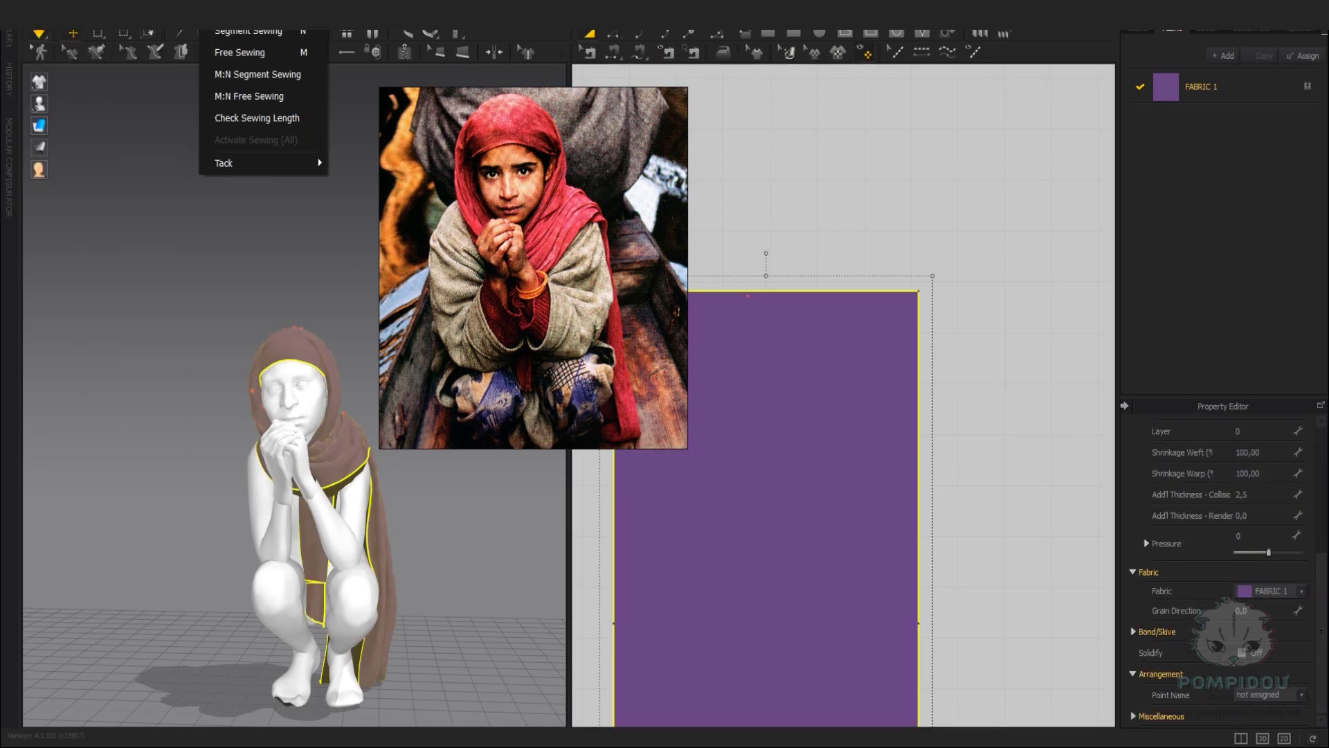
right_click(325, 469)
key("Escape")
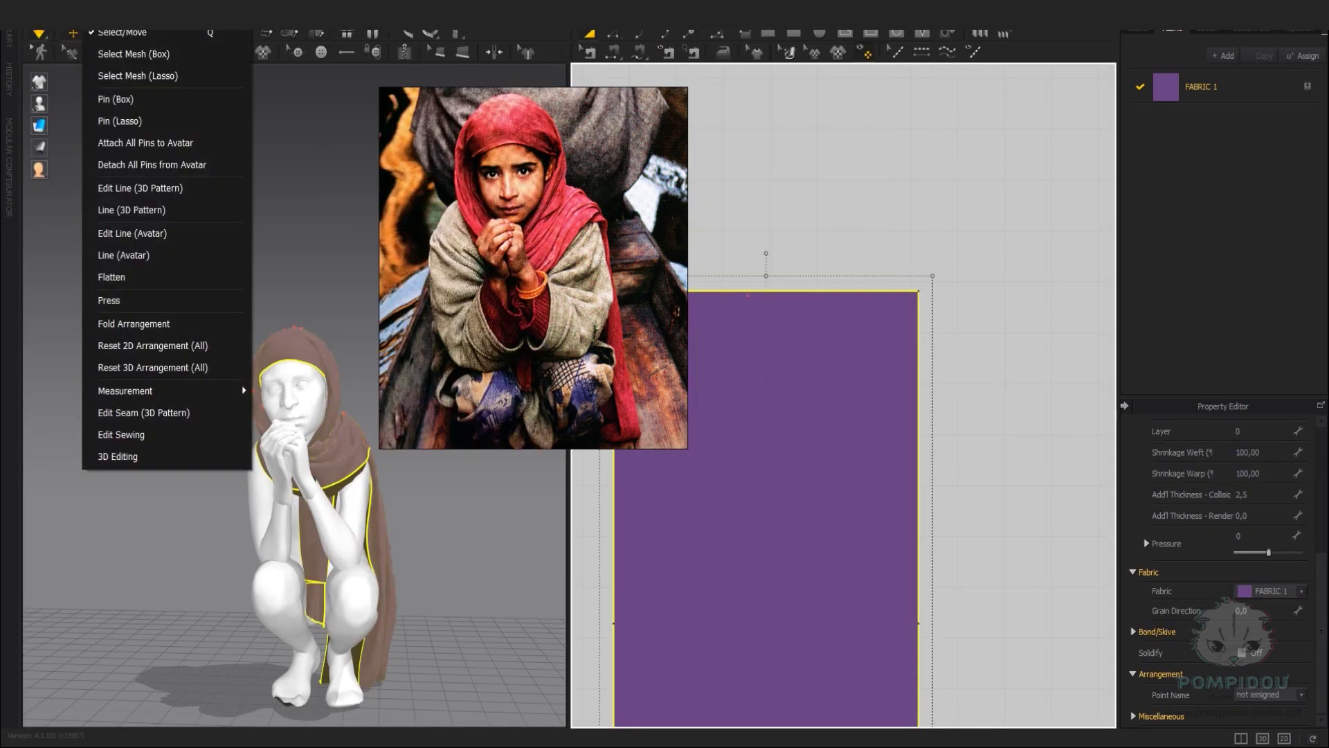
key("space")
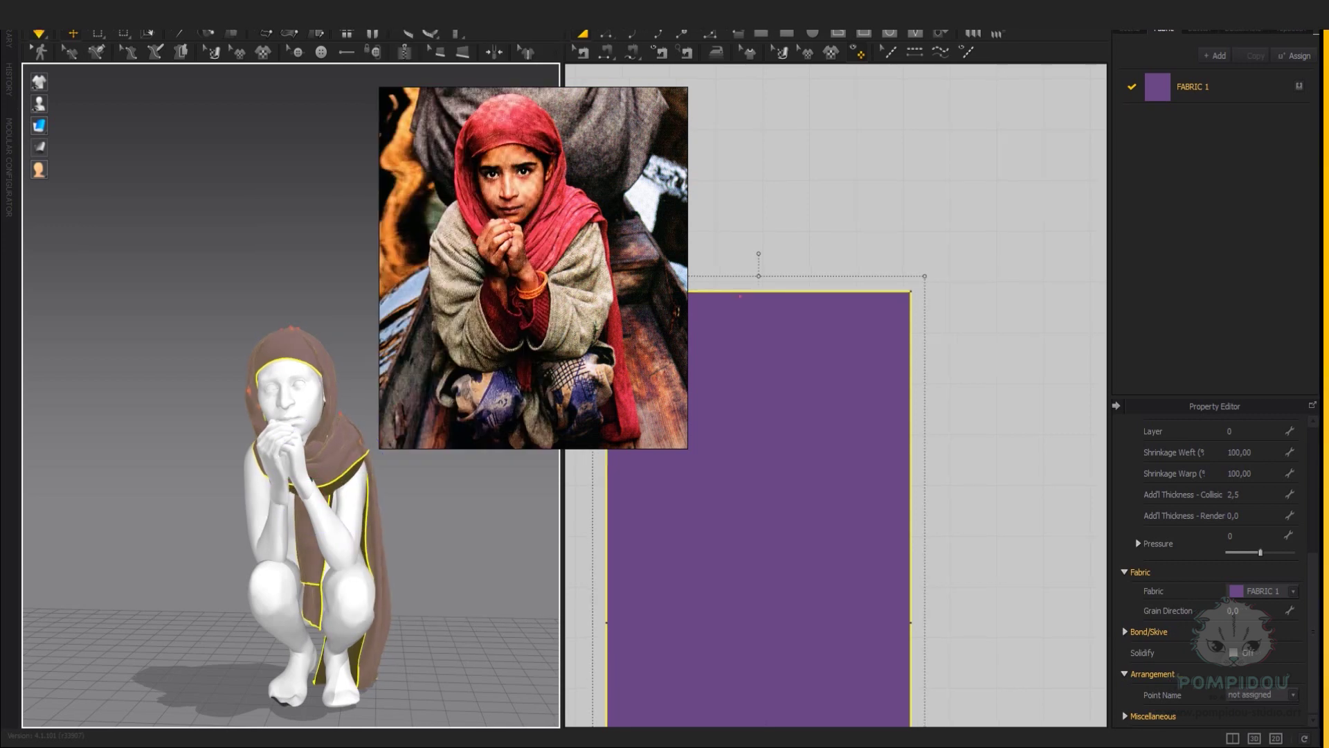
type("1")
key("Return")
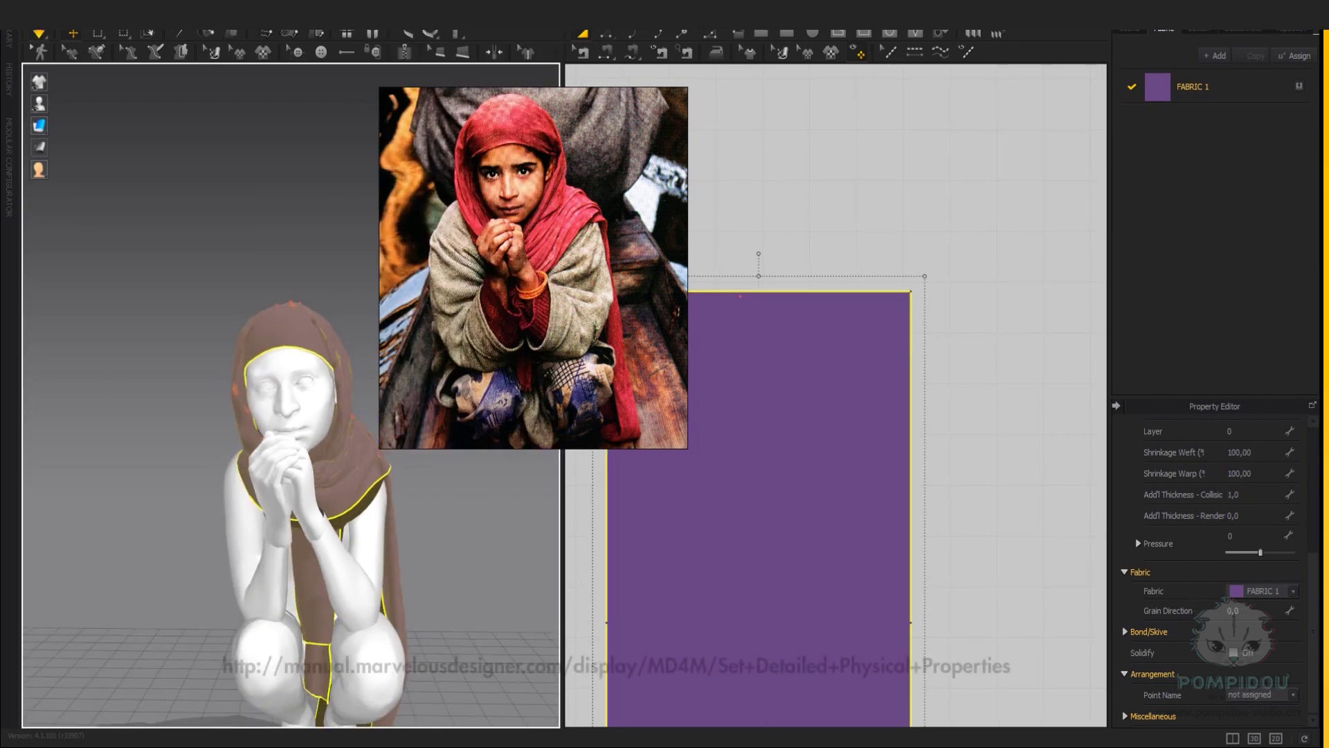
scroll(291, 416, "up", 5)
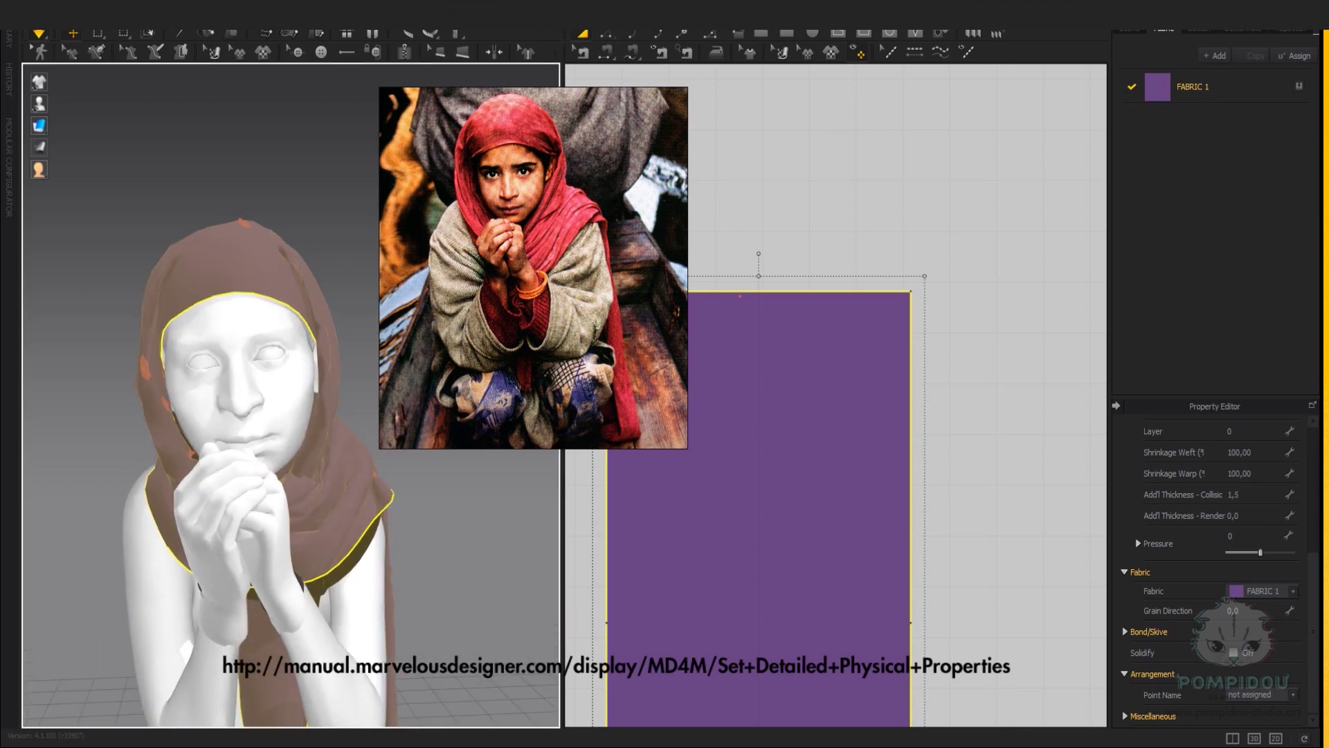
Apply the Silk_Faille physical property preset to FABRIC 1.
left_click(1192, 86)
left_click(1252, 674)
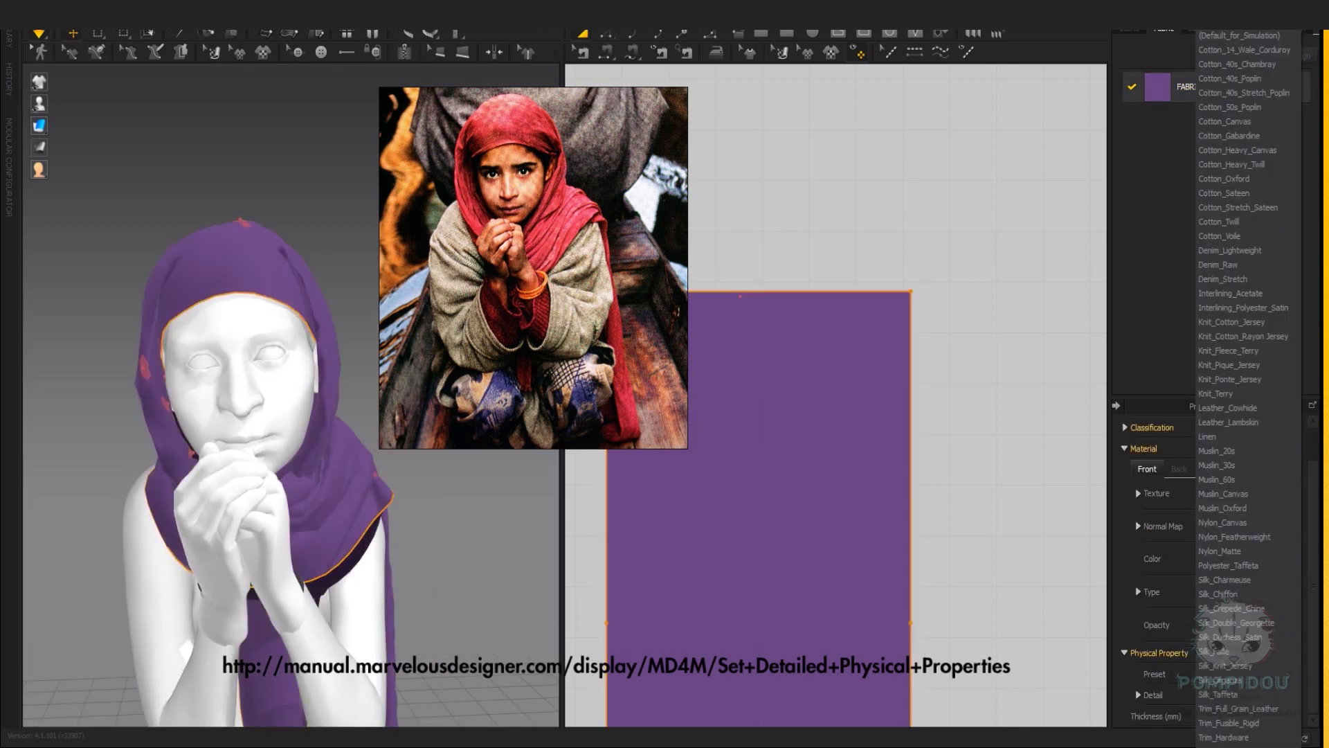
left_click(1246, 651)
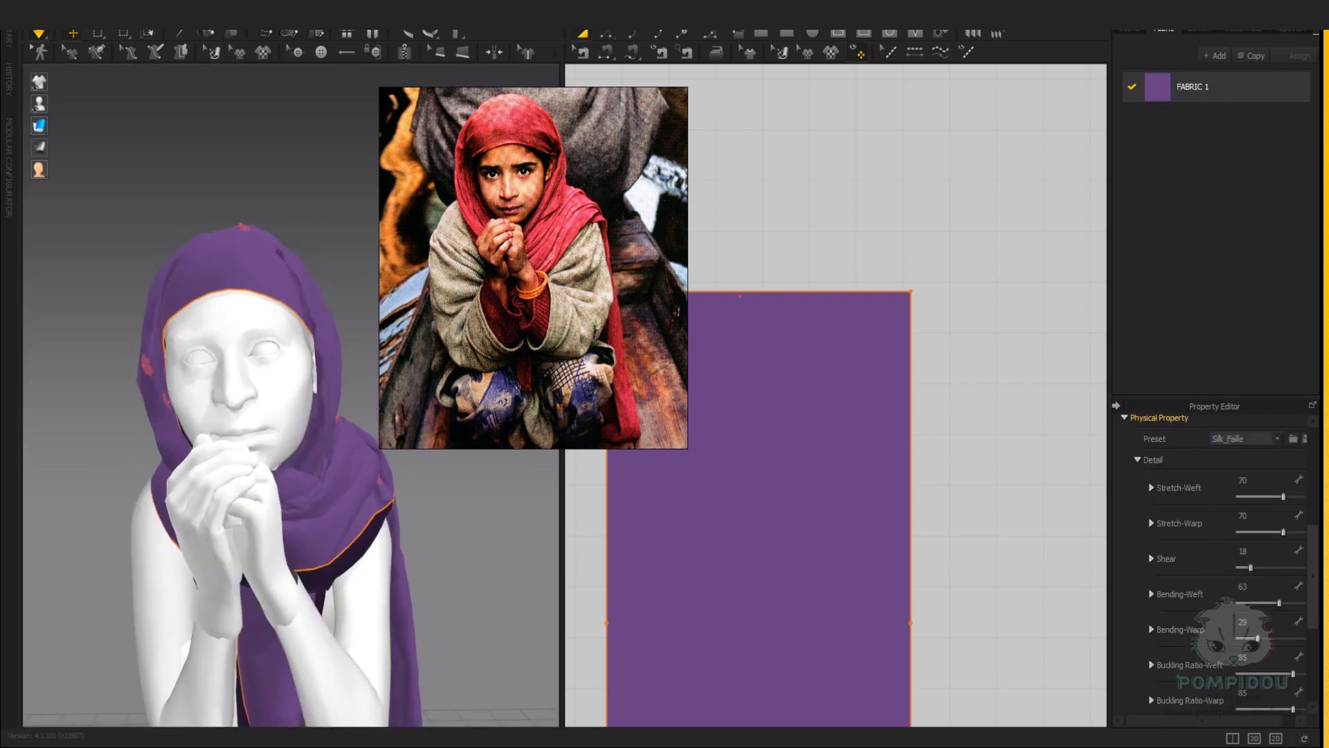
Set the fabric's Shear, Stretch-Weft and Stretch-Warp to 30 and simulate the scarf.
key("n")
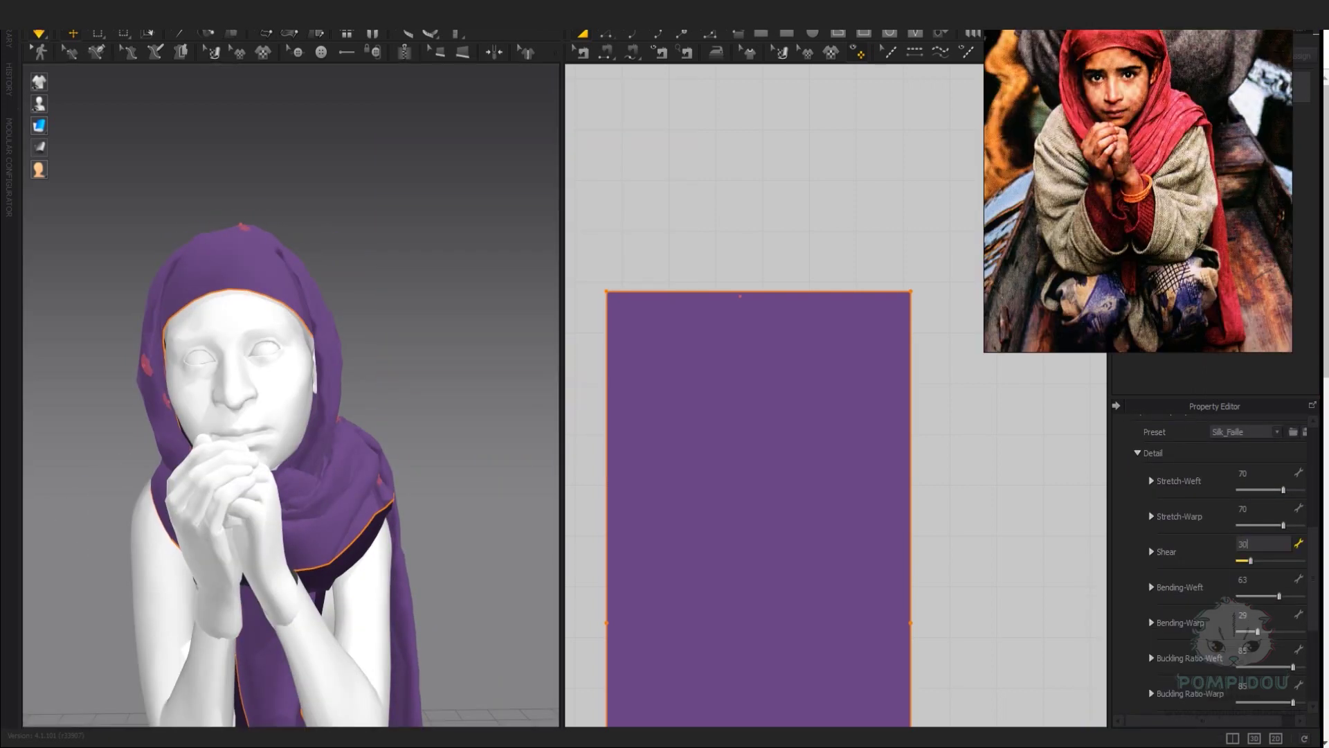
key("Return")
left_click(1260, 473)
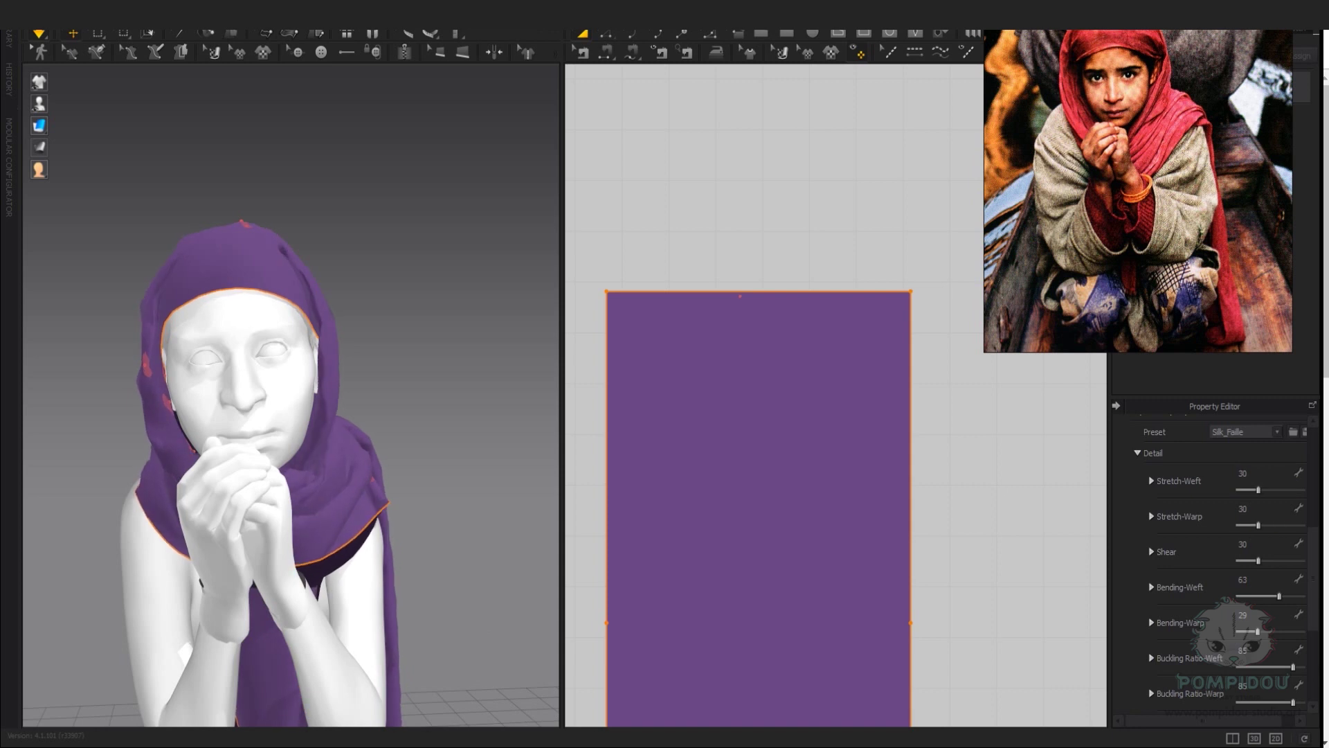
left_click(1260, 508)
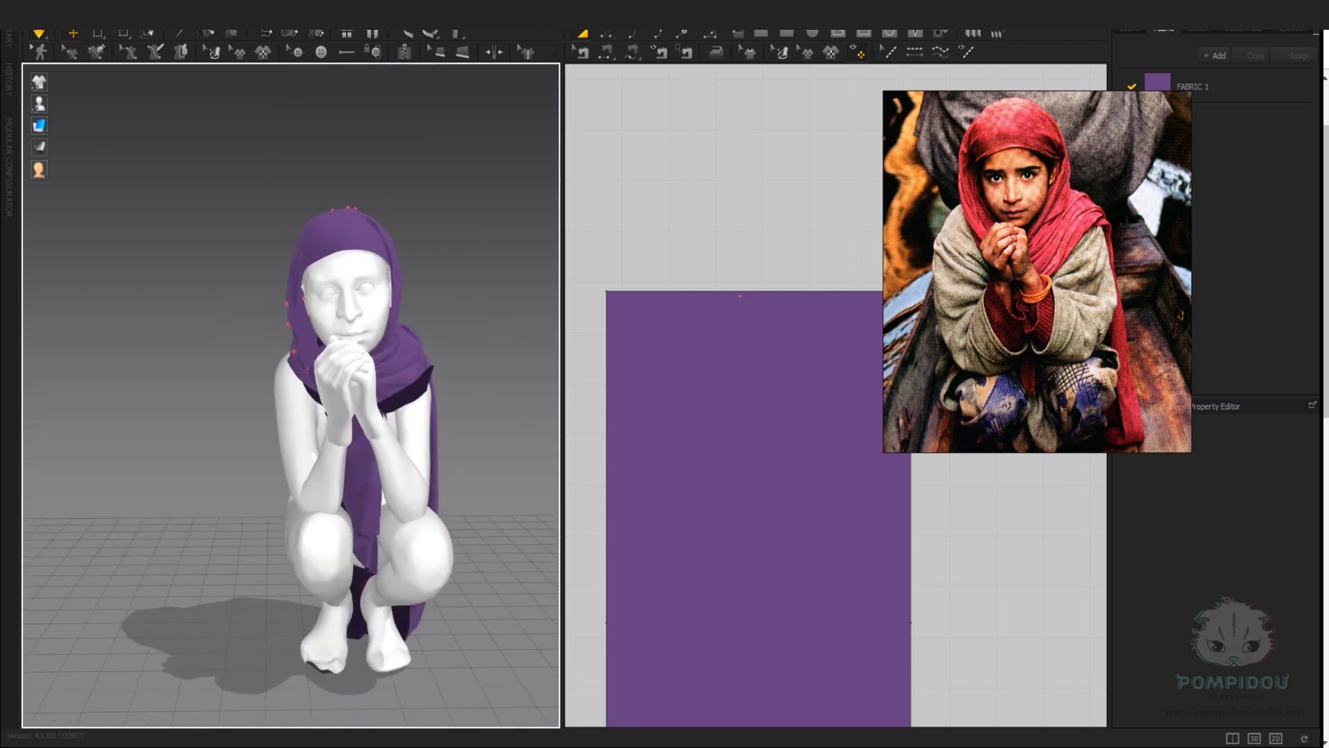
Hide the scarf on the avatar and draw a rectangular pattern over the torso of the avatar's silhouette.
left_click(692, 554)
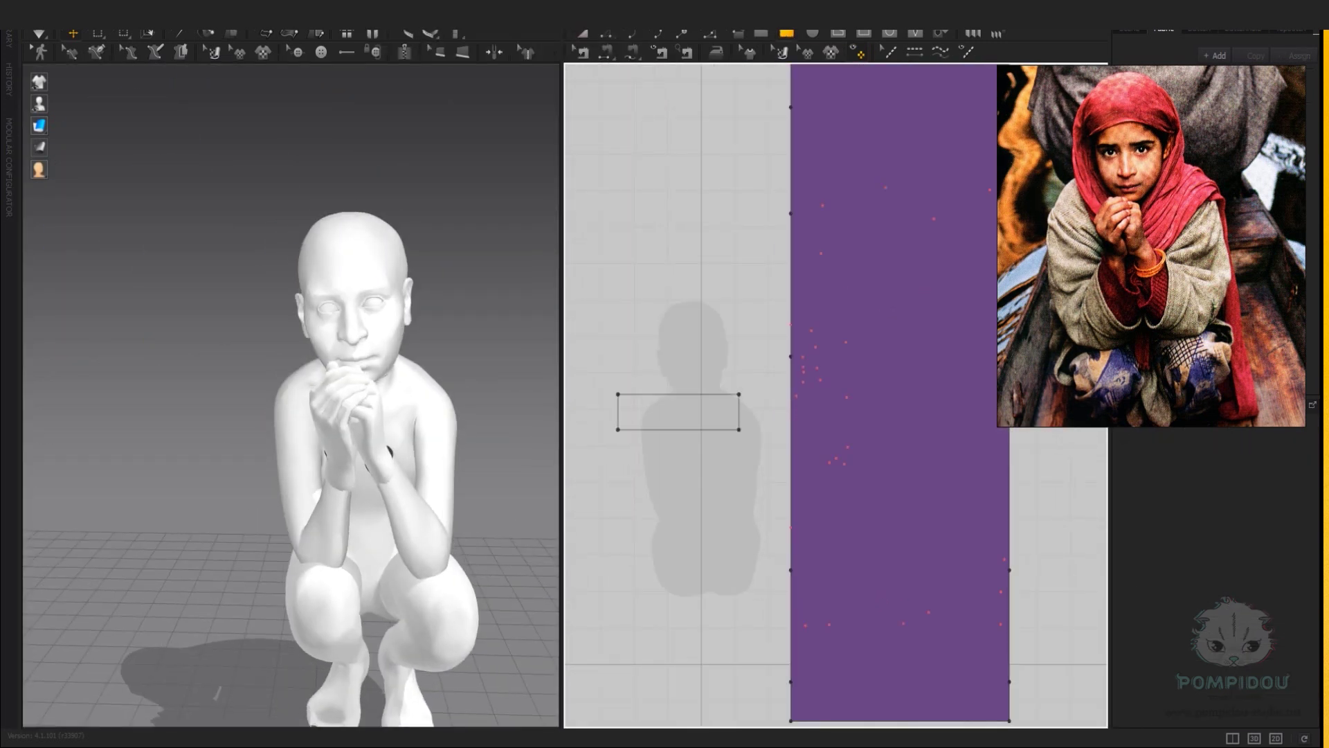
left_click_drag(739, 430, 786, 564)
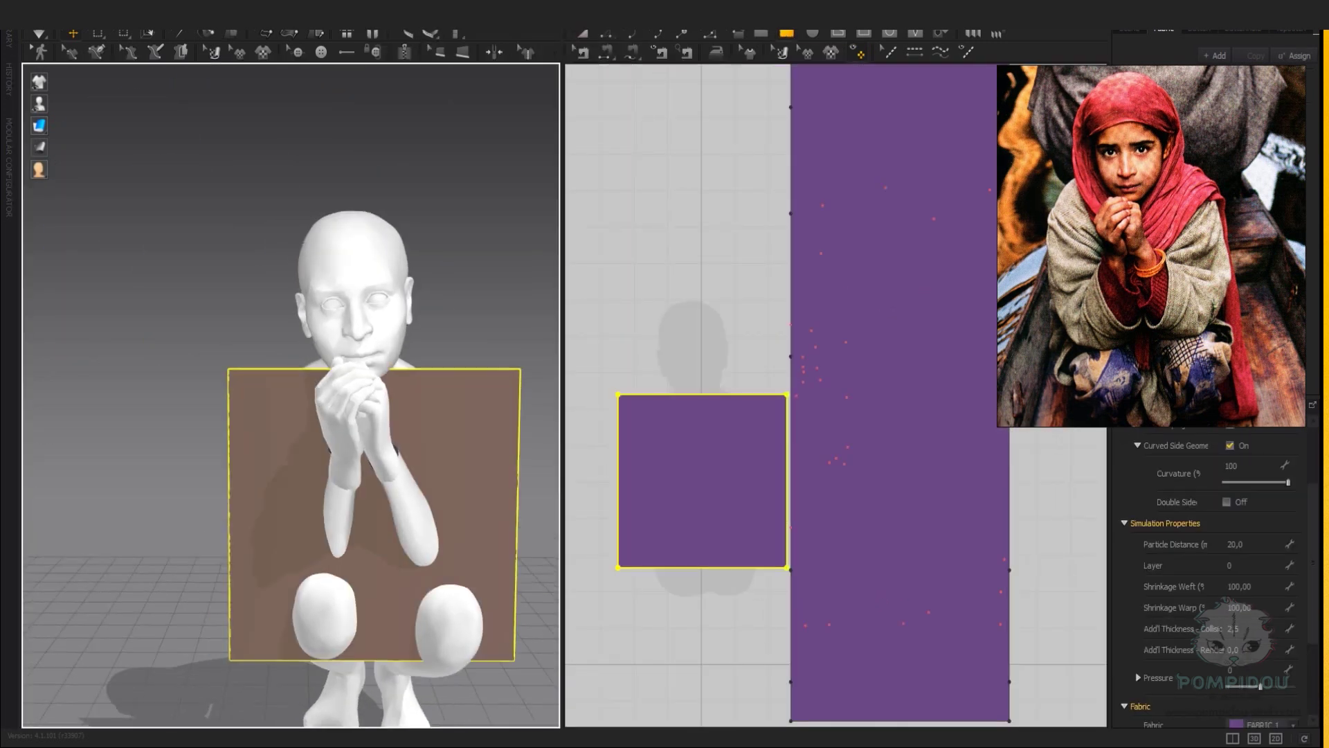
scroll(660, 460, "up", 3)
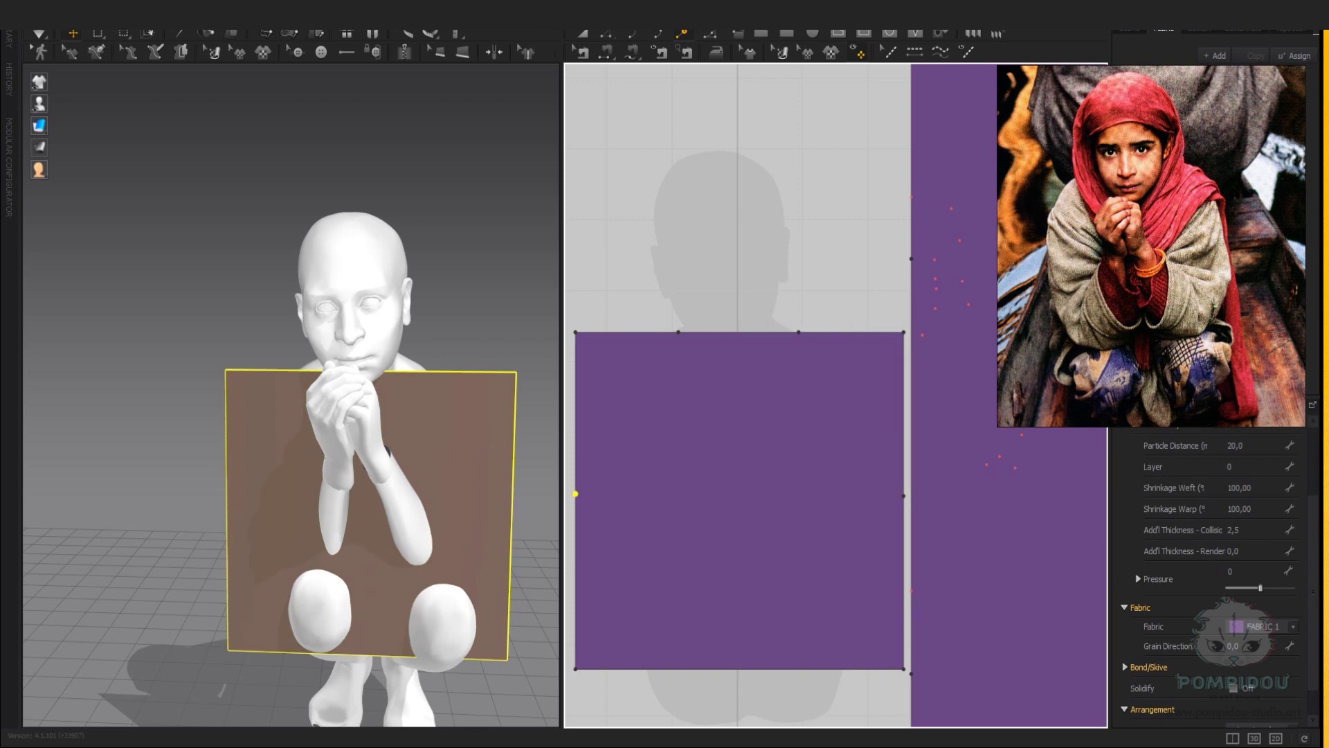
Split the rectangle's upper and lower edges at the avatar's center line and remove the half on the scarf-free side.
key("z")
right_click(738, 332)
left_click(763, 368)
left_click(680, 399)
right_click(738, 333)
left_click(739, 332)
right_click(741, 488)
left_click(768, 526)
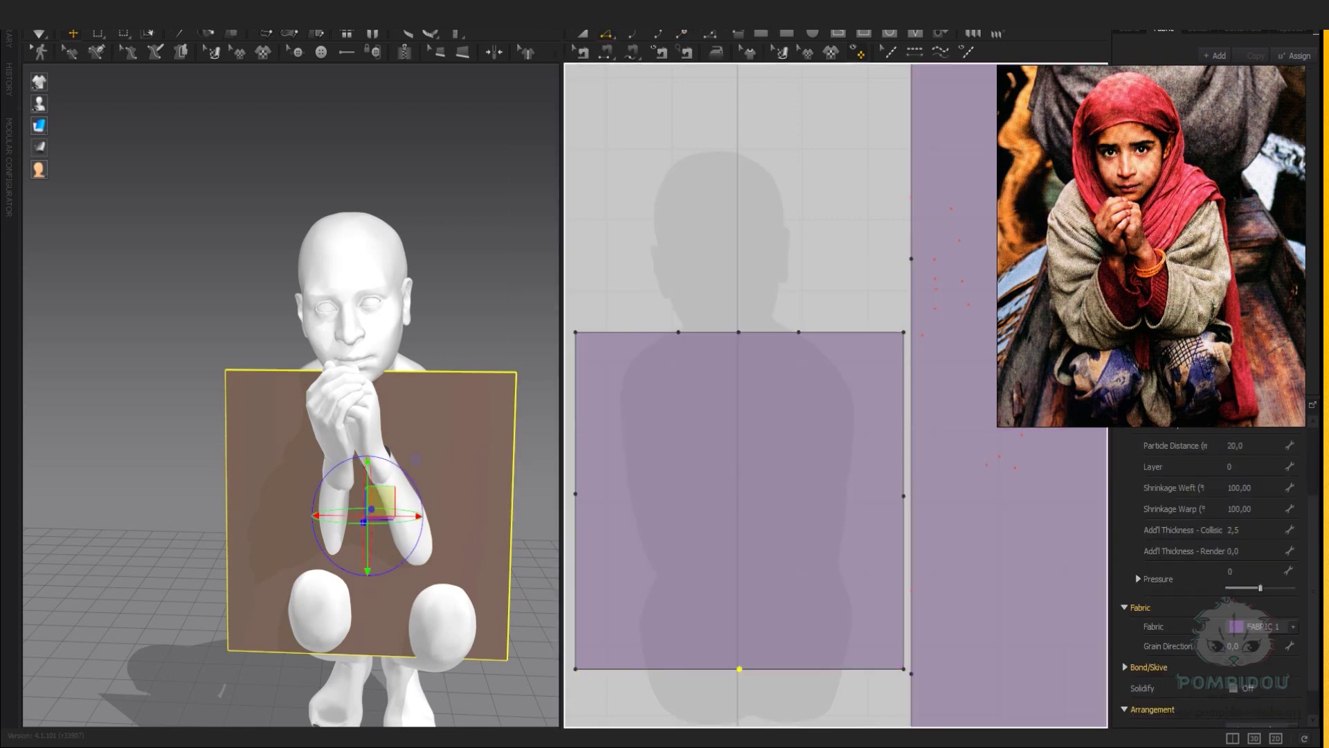
scroll(648, 332, "down", 3)
left_click(610, 332)
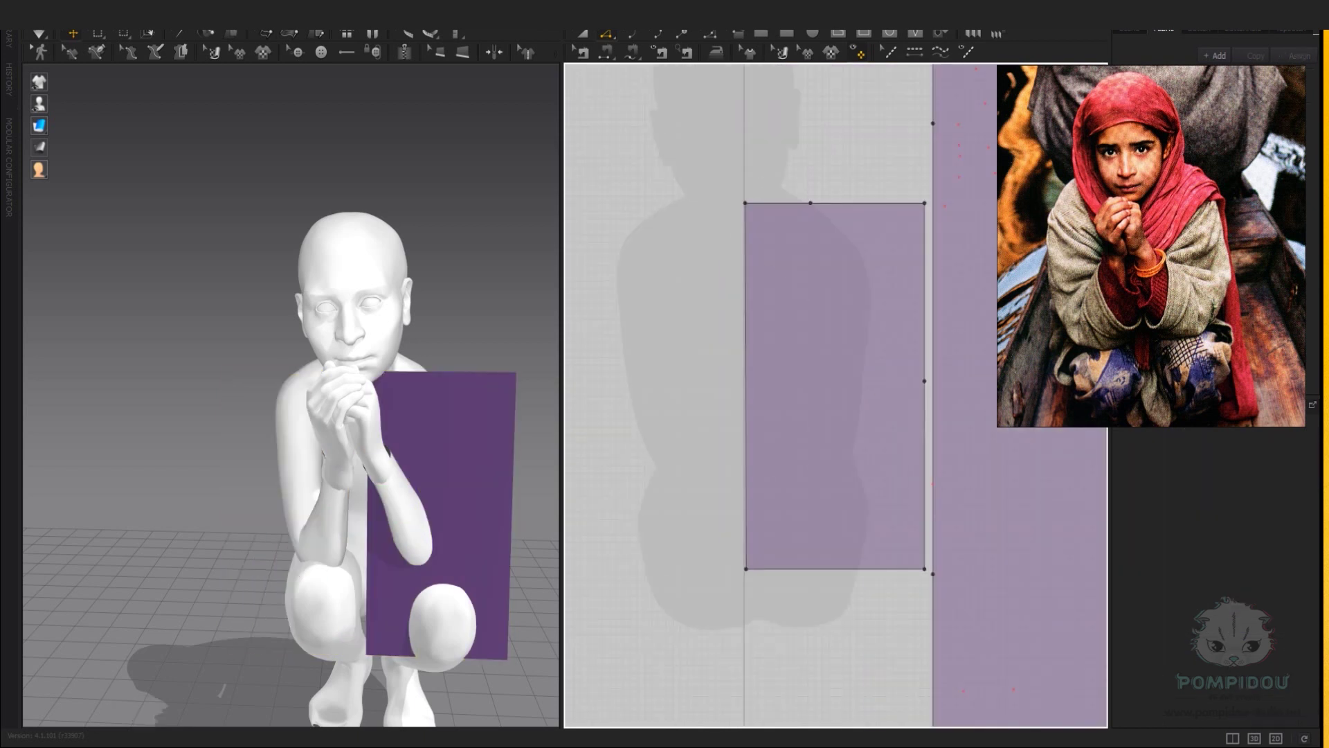
Paste a mirrored copy of the half panel across the center line and sew the two facing center edges together.
right_click(812, 54)
key("Escape")
key("ctrl+c")
key("ctrl+r")
left_click(697, 386)
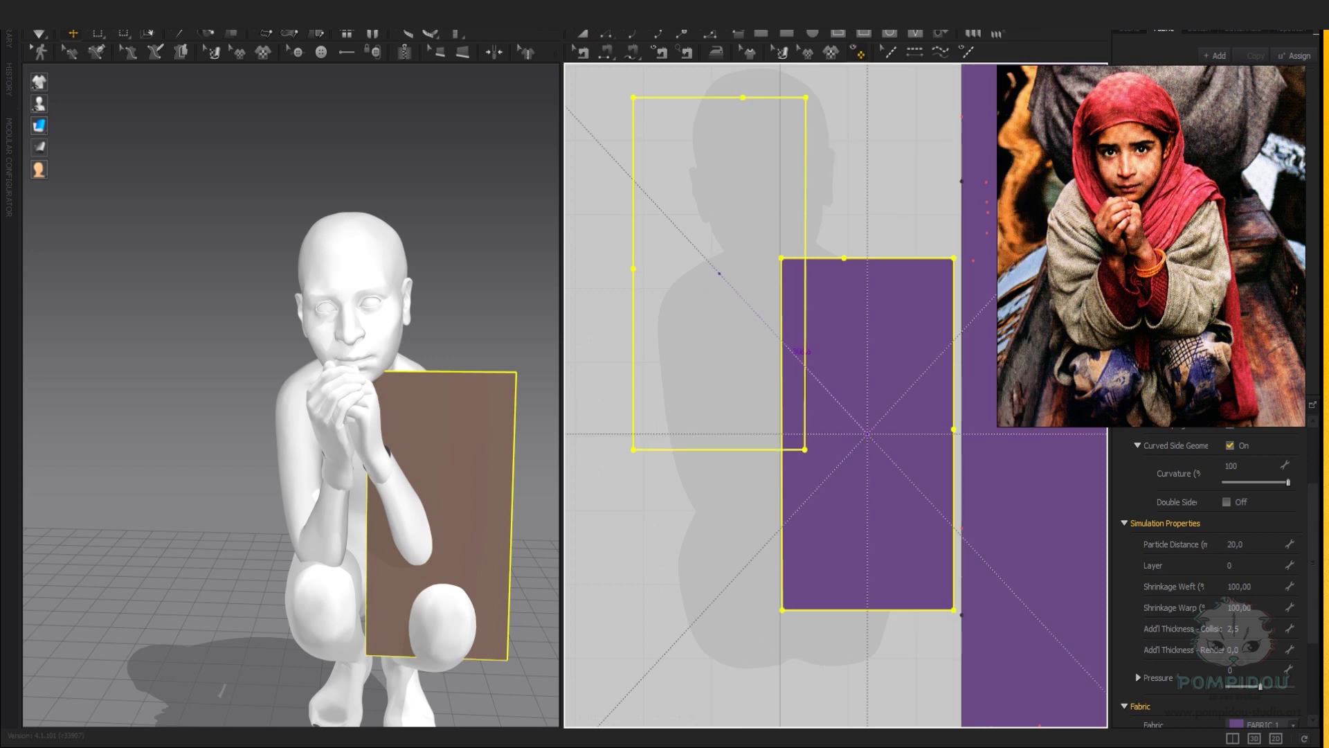
left_click(782, 432)
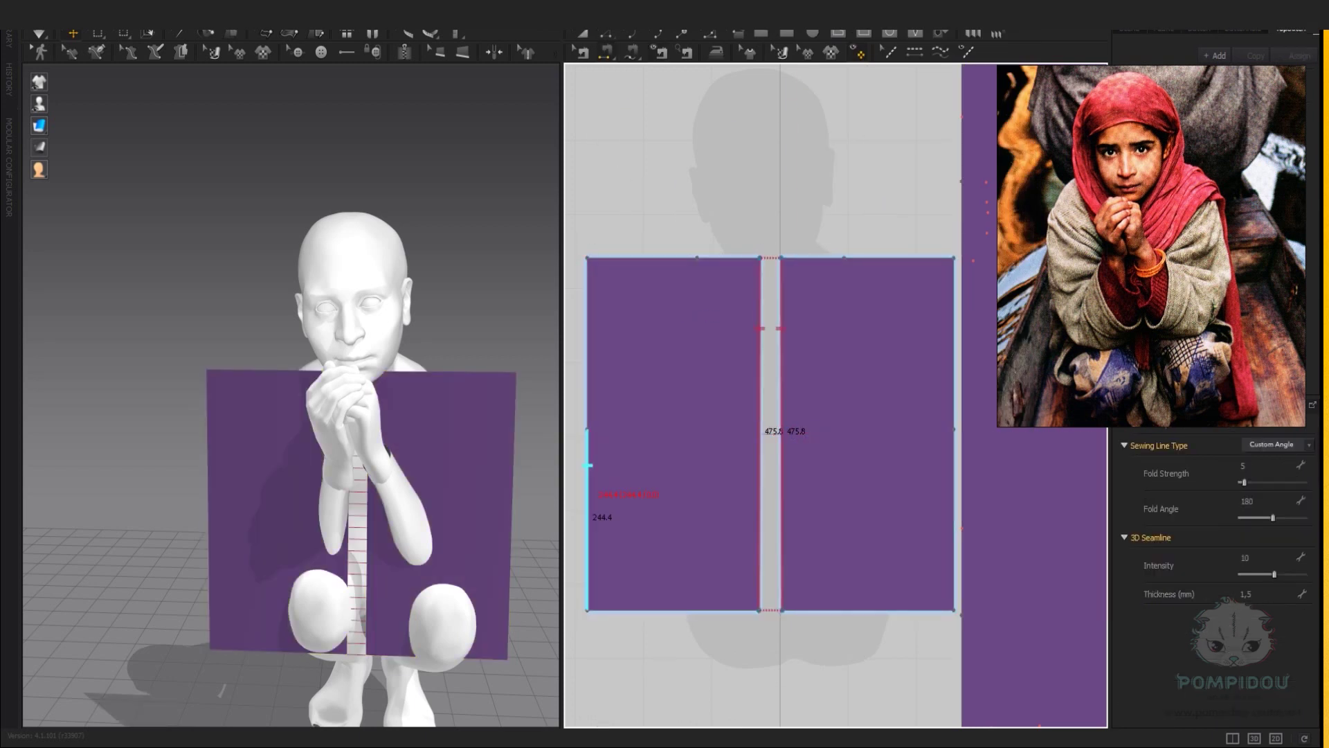
Paste a copy of a front panel beside the pair and assign the panels a new FABRIC 2 in Y Green 4.
scroll(800, 520, "down", 5)
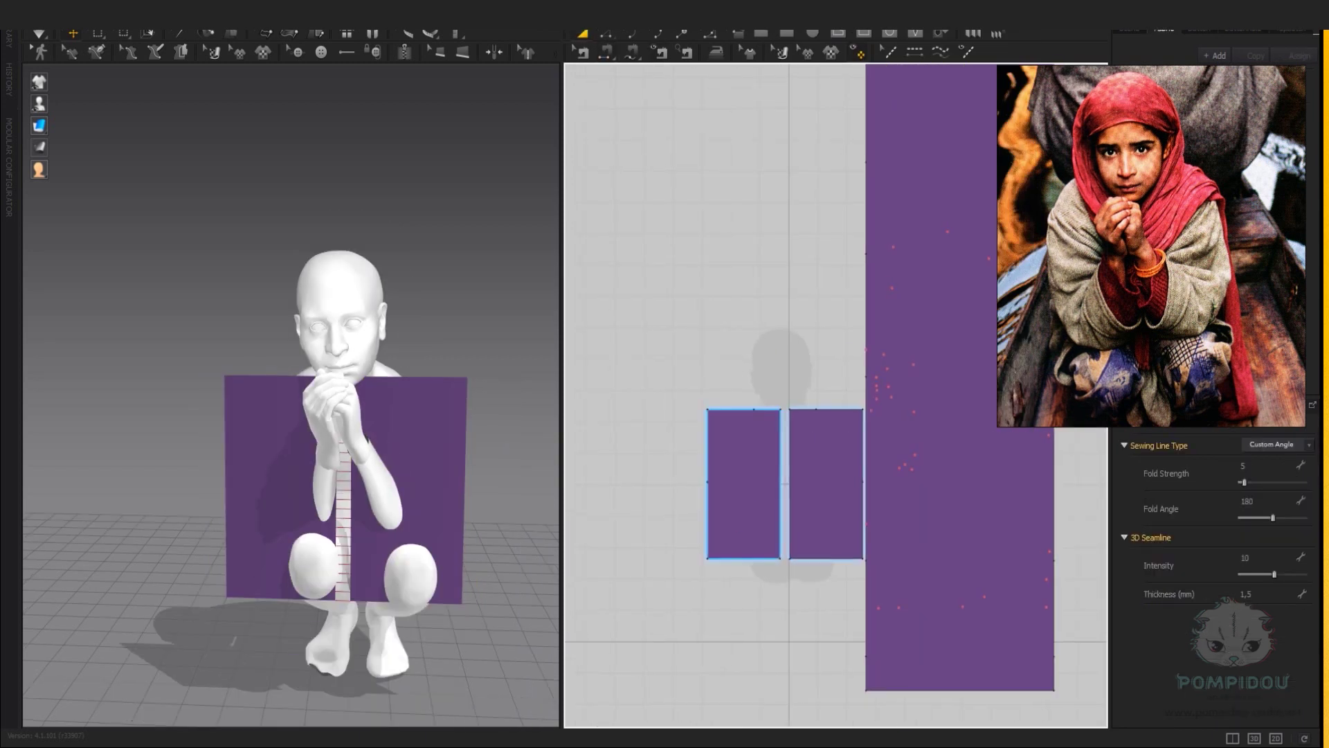
key("ctrl+c")
key("ctrl+v")
left_click(914, 483)
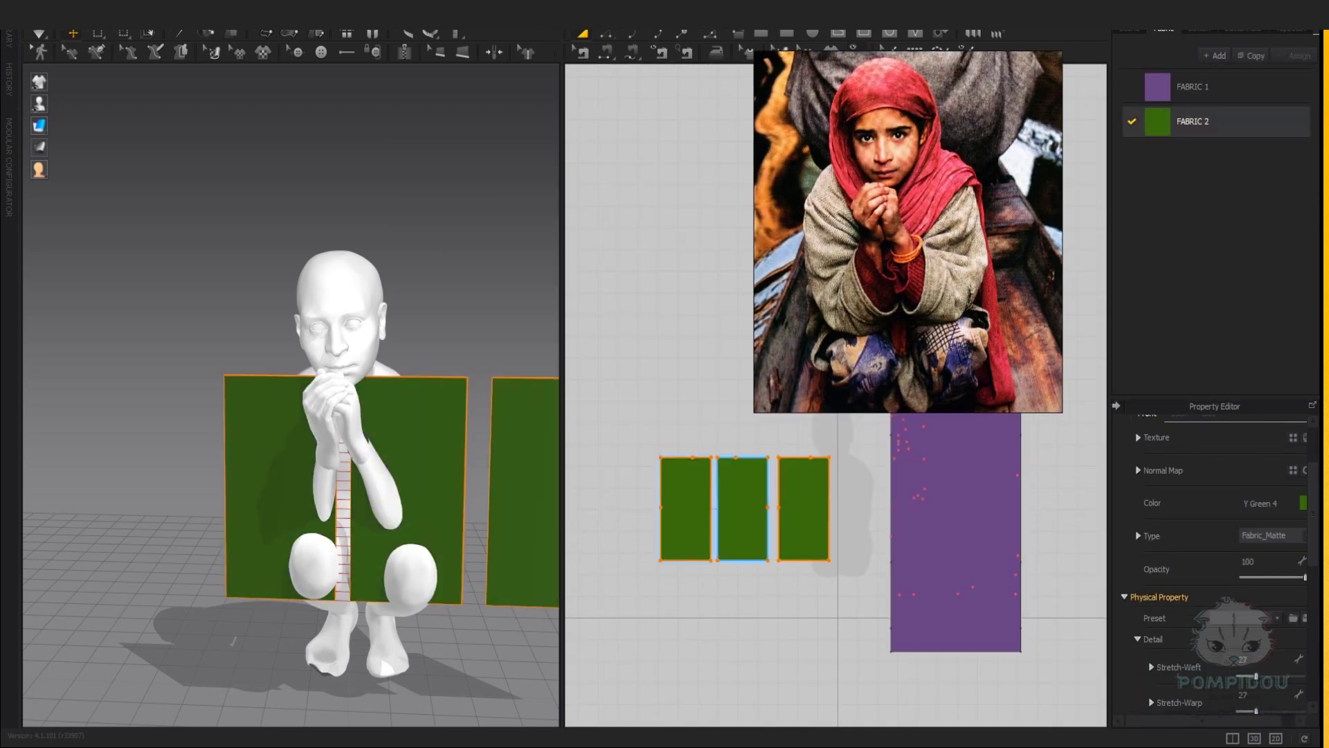
Add a fourth green panel to the row and sew the outer edges of the two end panels together.
scroll(744, 509, "up", 3)
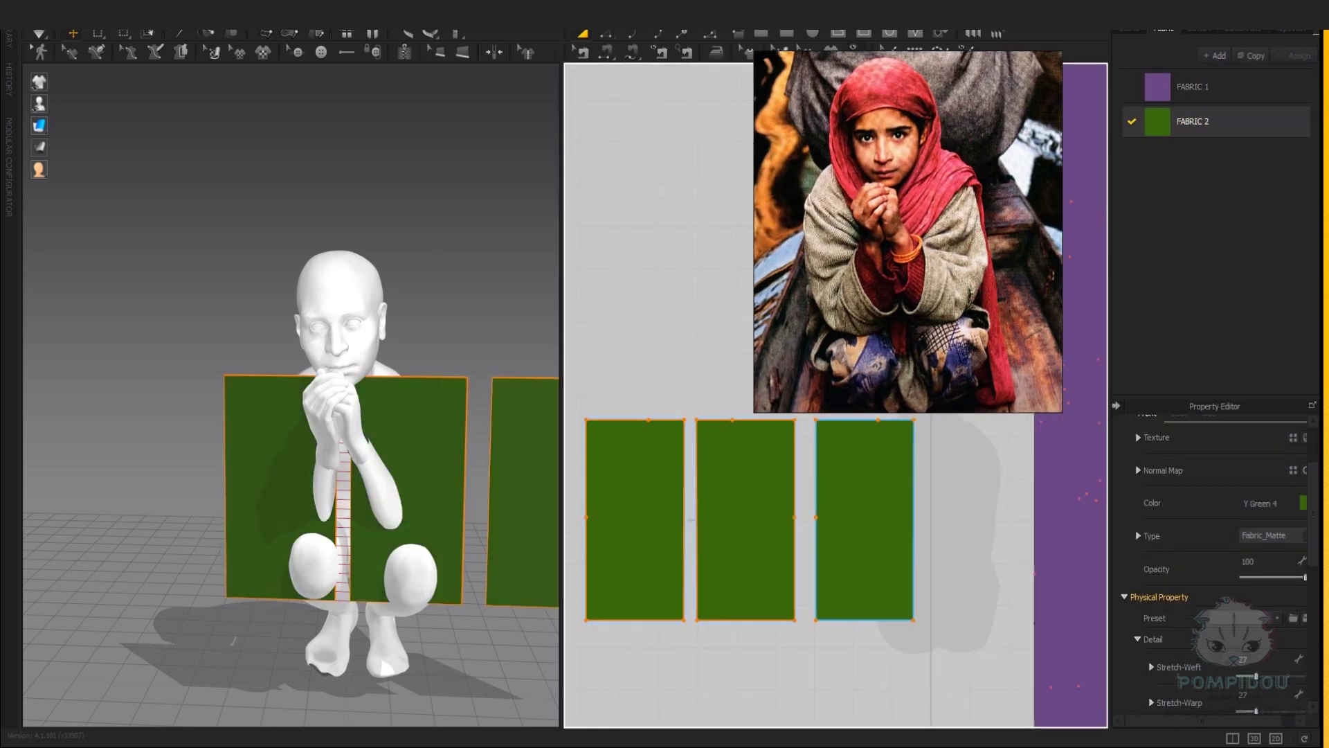
key("ctrl+c")
key("ctrl+v")
left_click(689, 499)
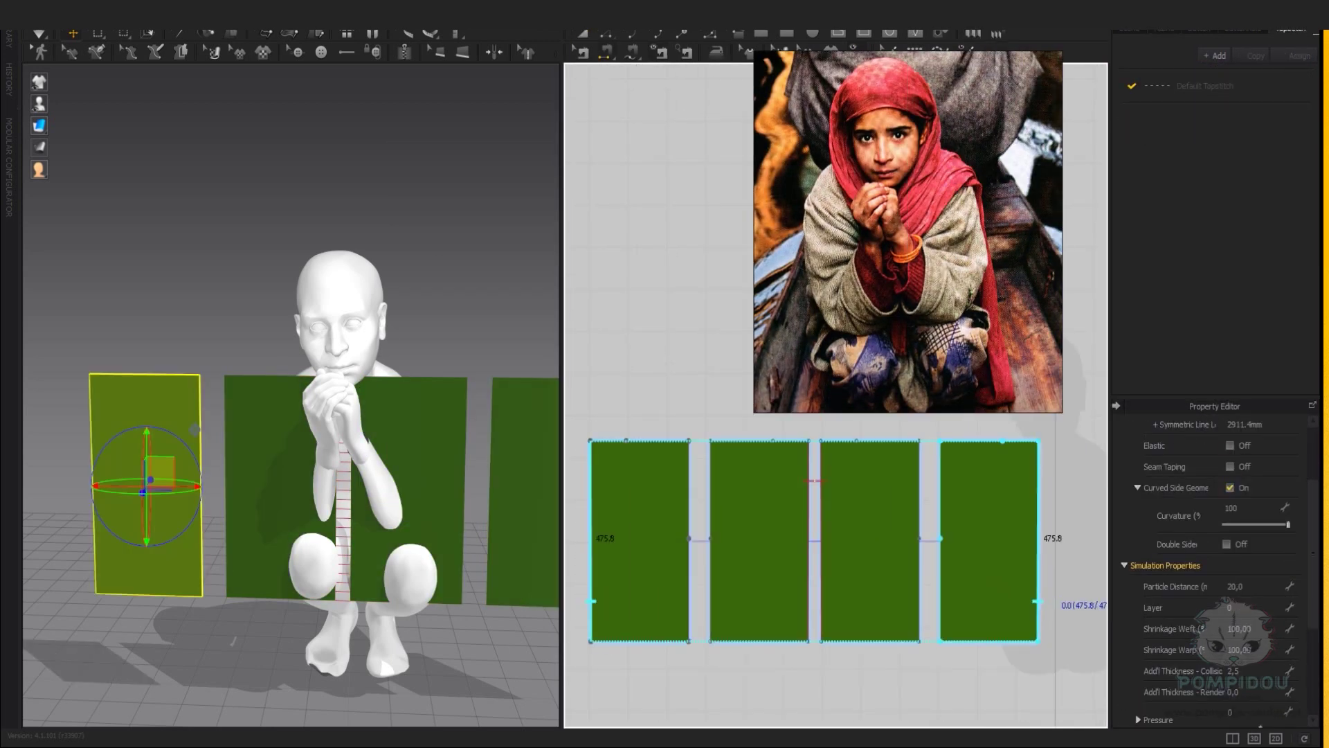
left_click(1038, 481)
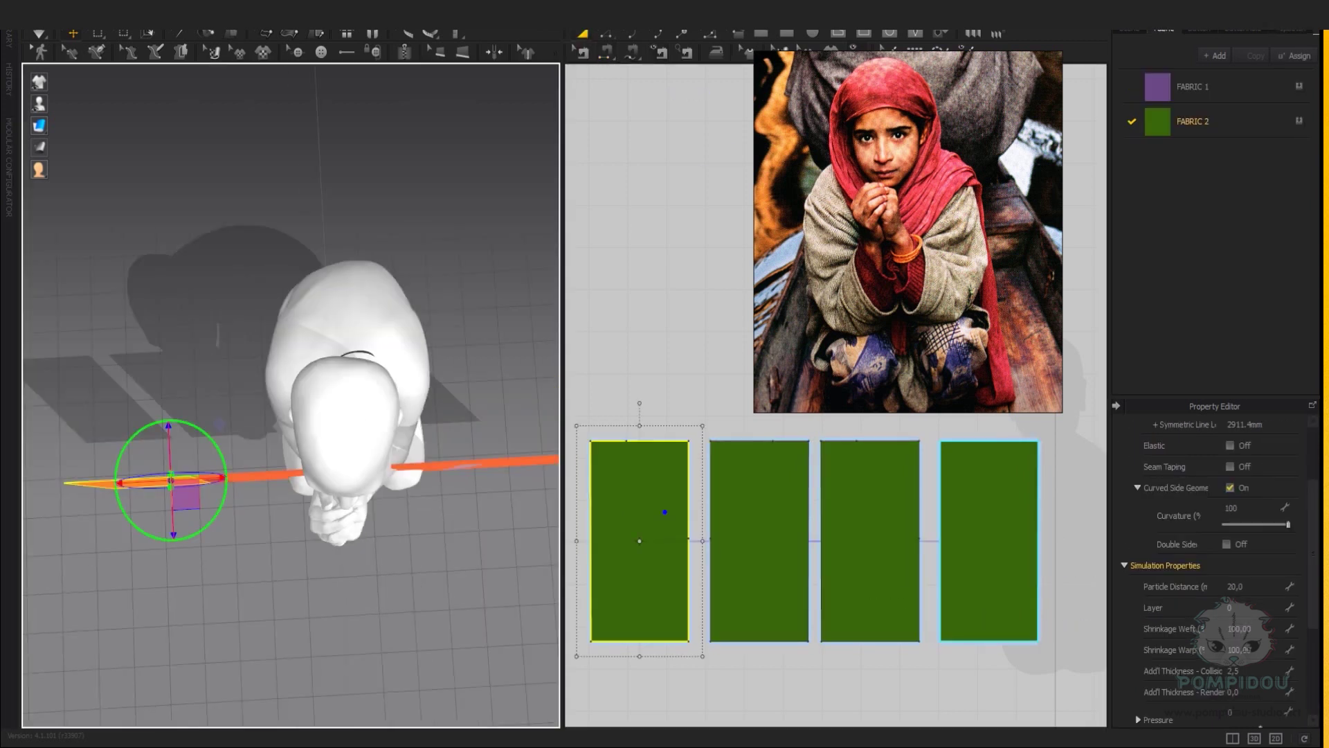
Arrange the two end panels behind the avatar and sew the side and shoulder seams to the front panels.
left_click(989, 540)
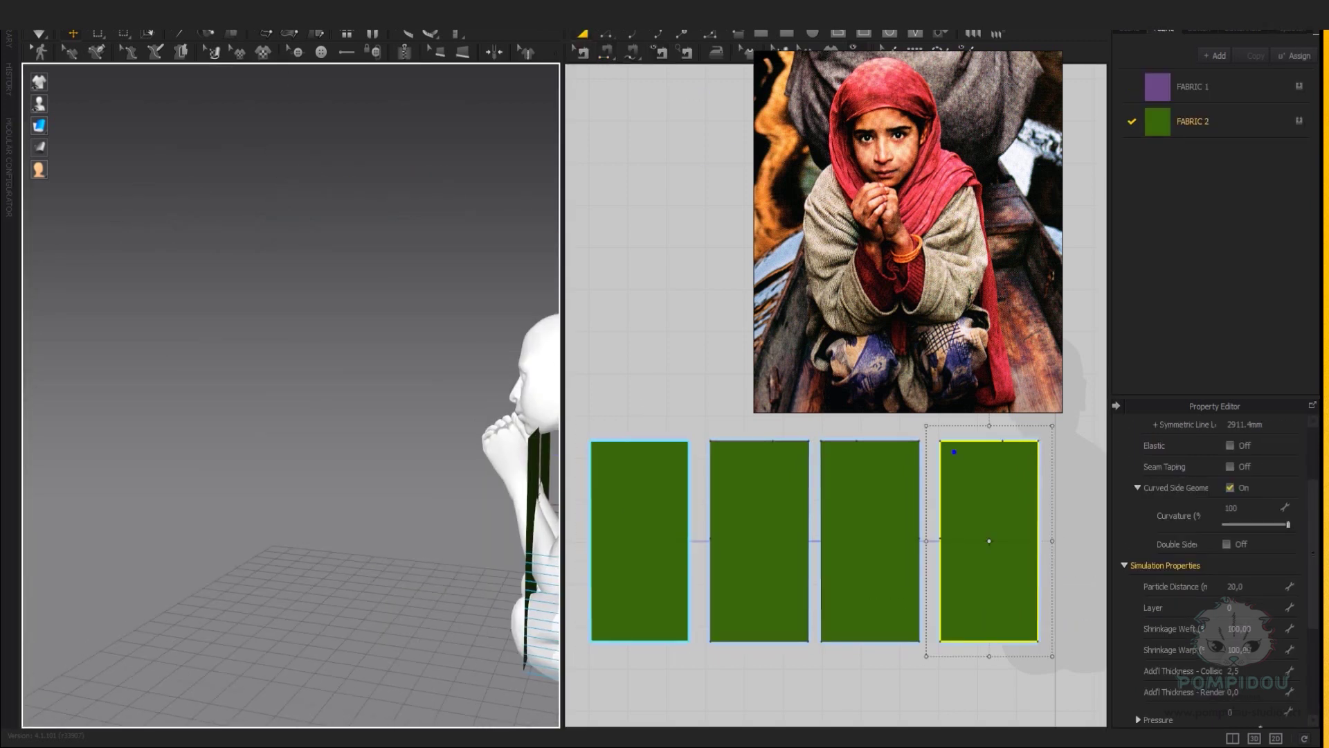
left_click(870, 540)
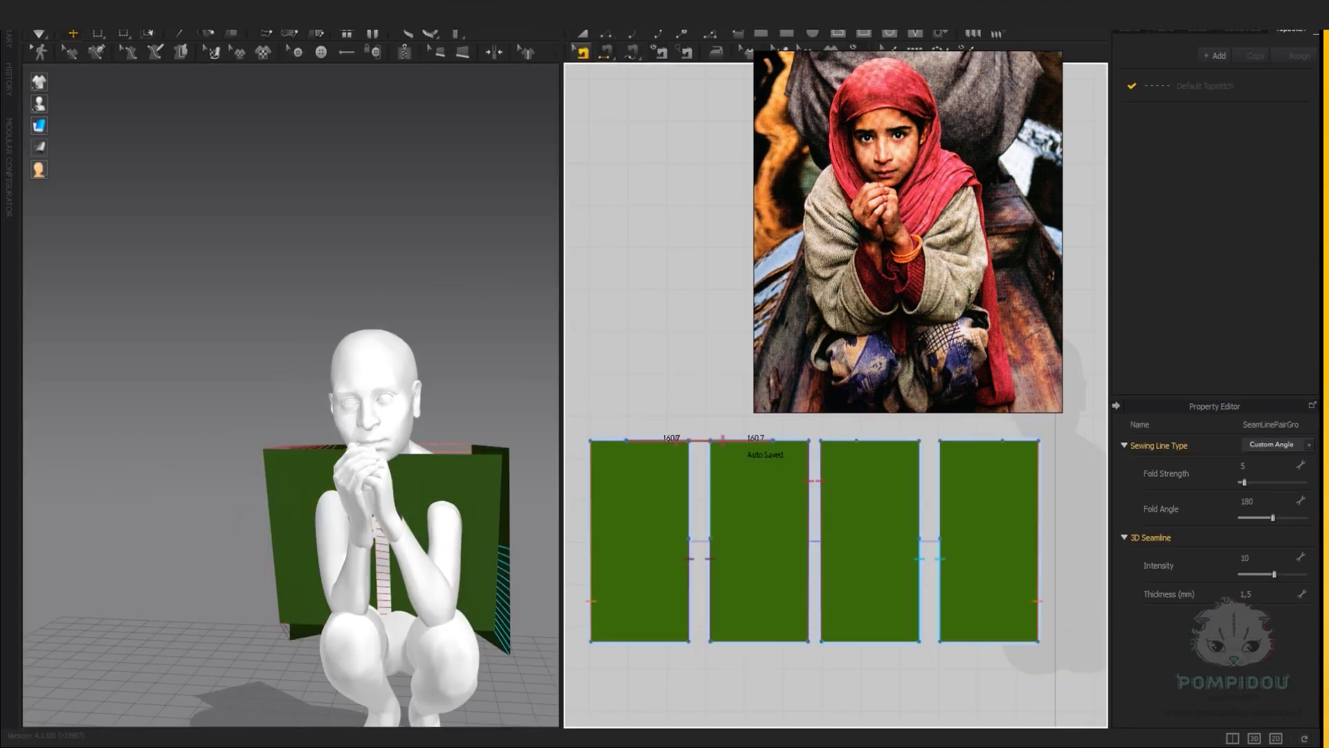
Choose a physical property preset for FABRIC 2 and simulate the top on the avatar.
left_click(1176, 121)
left_click(1260, 617)
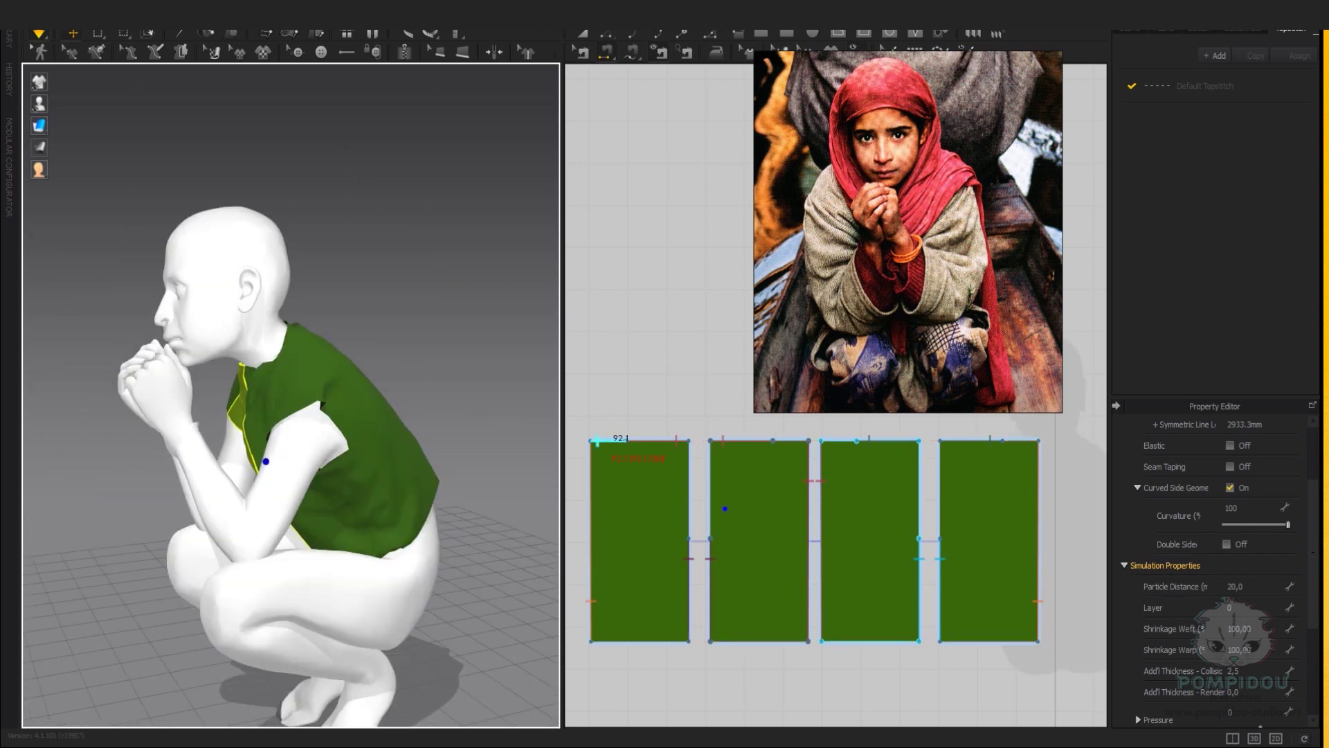
Try extending the hem of the two back panels, slanting it down toward the center back, and simulate.
left_click(303, 415)
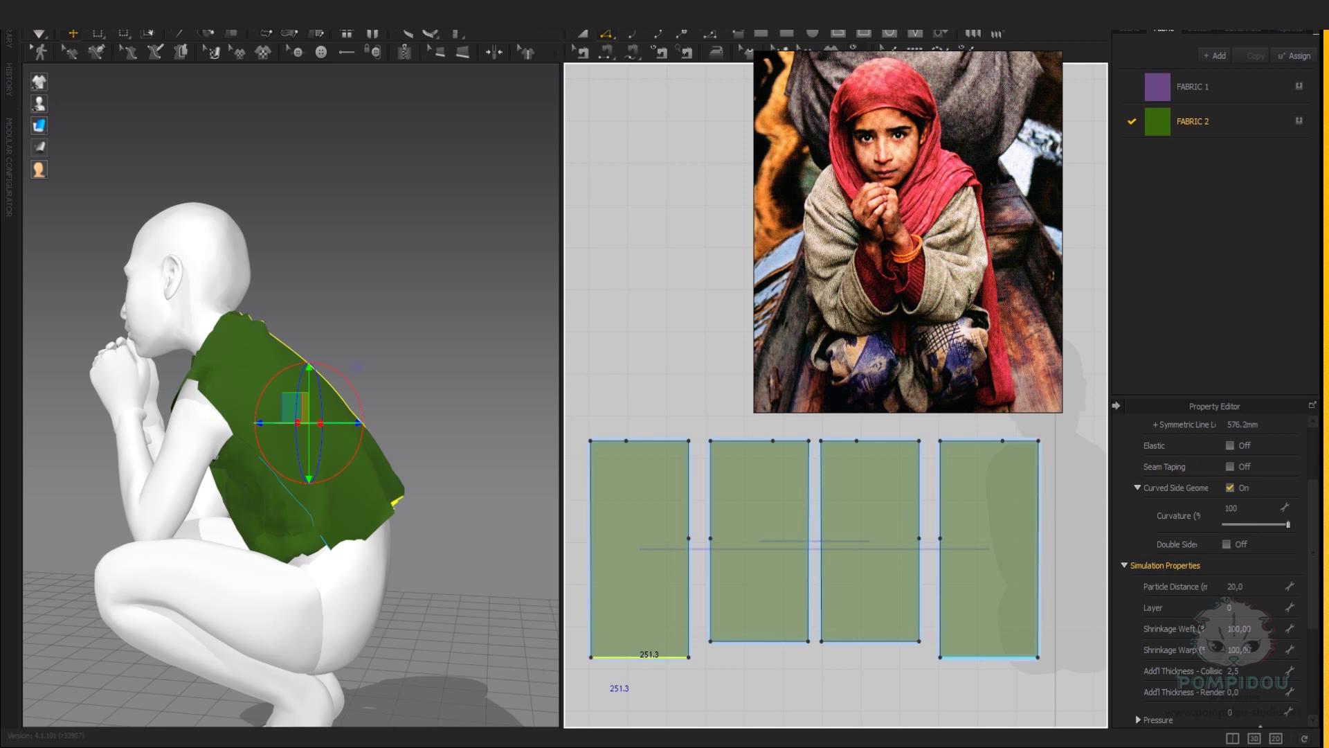
key("space")
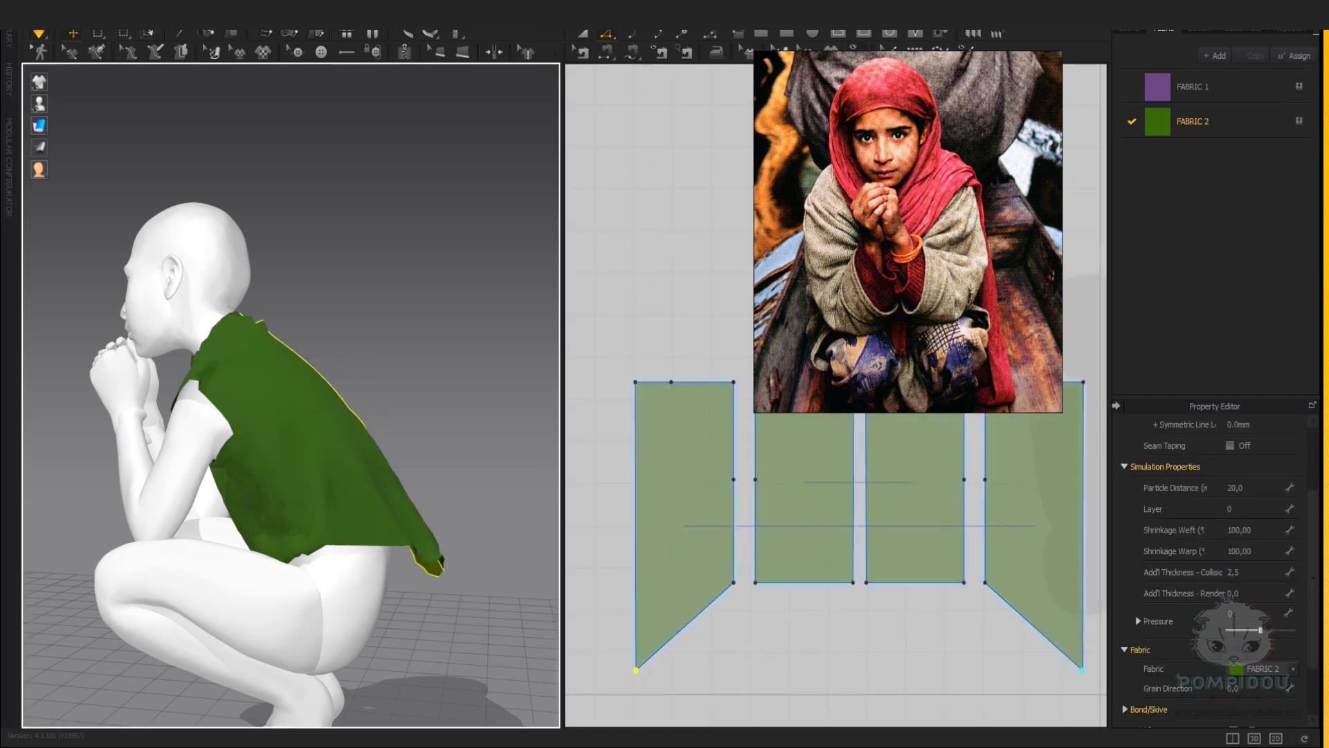
key("ctrl+z")
key("ctrl+z")
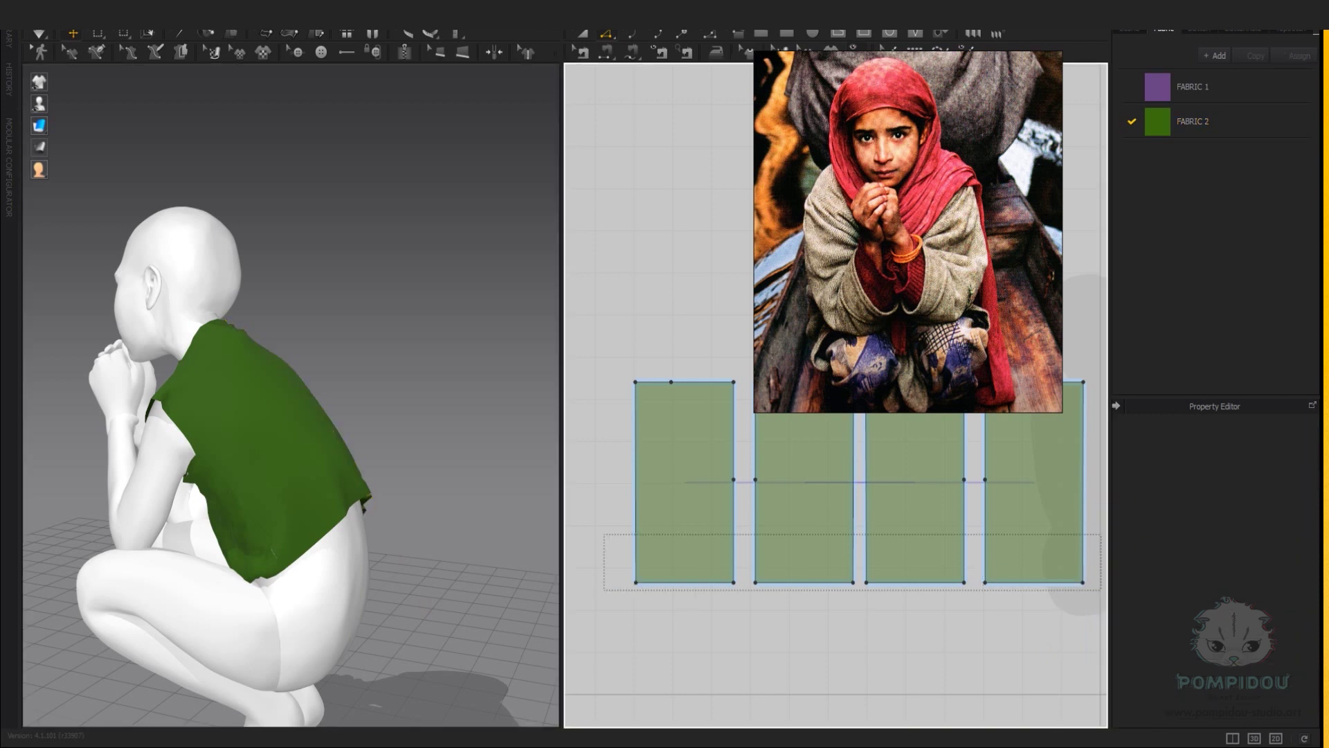
Lengthen the back panels with a straight hem and extend the front panels to the same level.
key("ctrl+y")
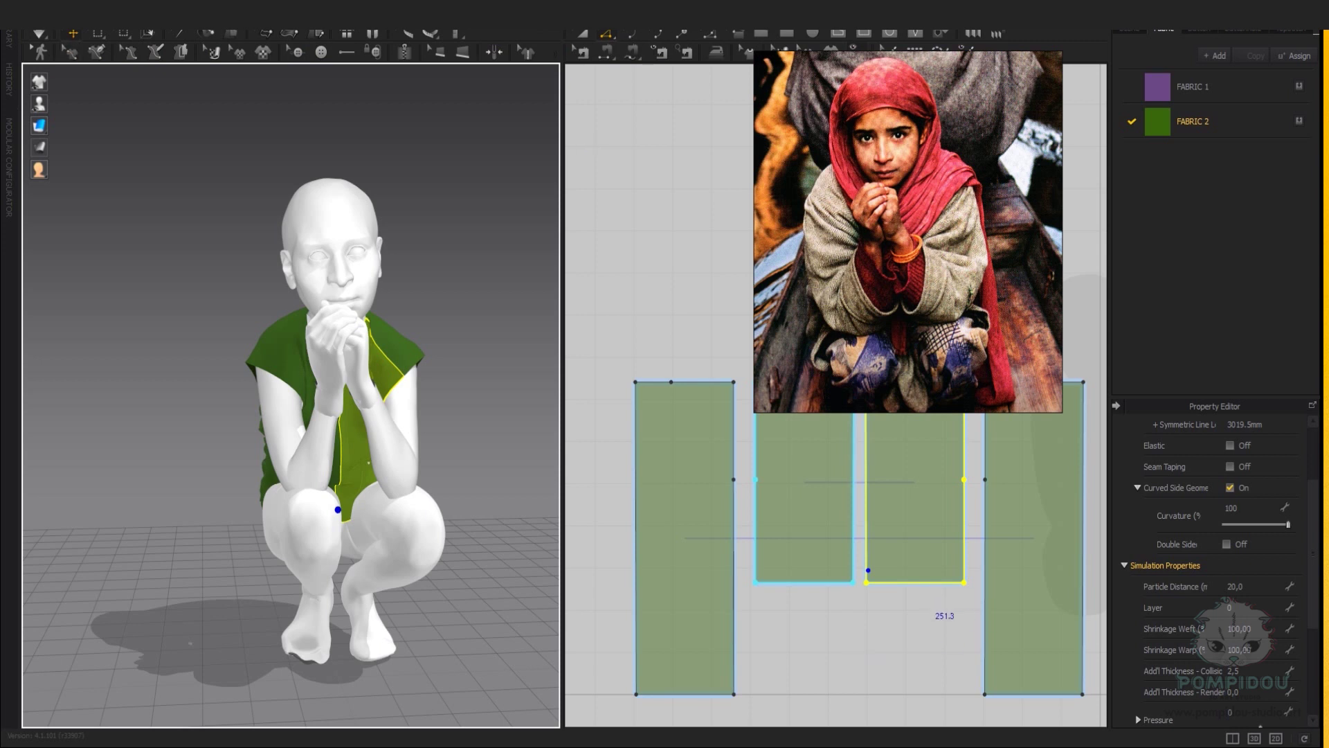
left_click_drag(915, 582, 915, 692)
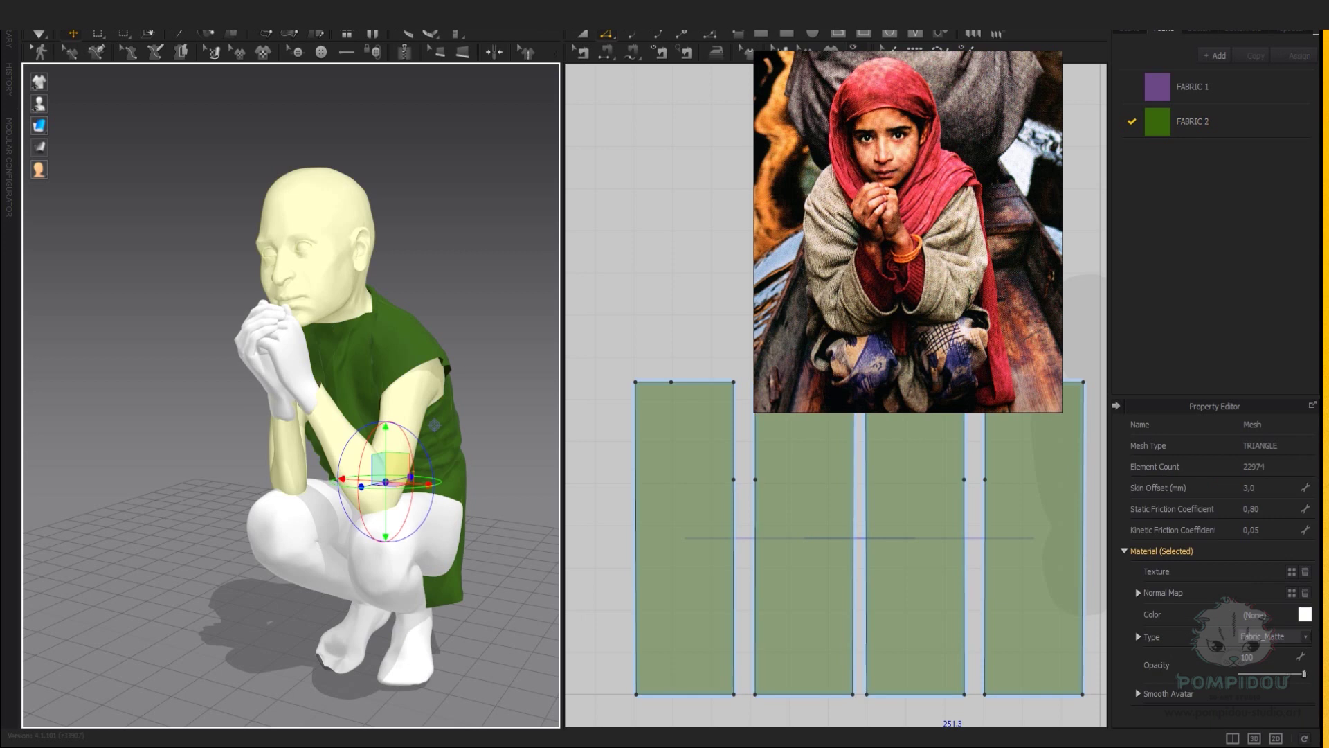
Delete the avatar's meshes and import a replacement avatar as an OBJ.
key("Delete")
key("alt+f")
mouse_move(56, 142)
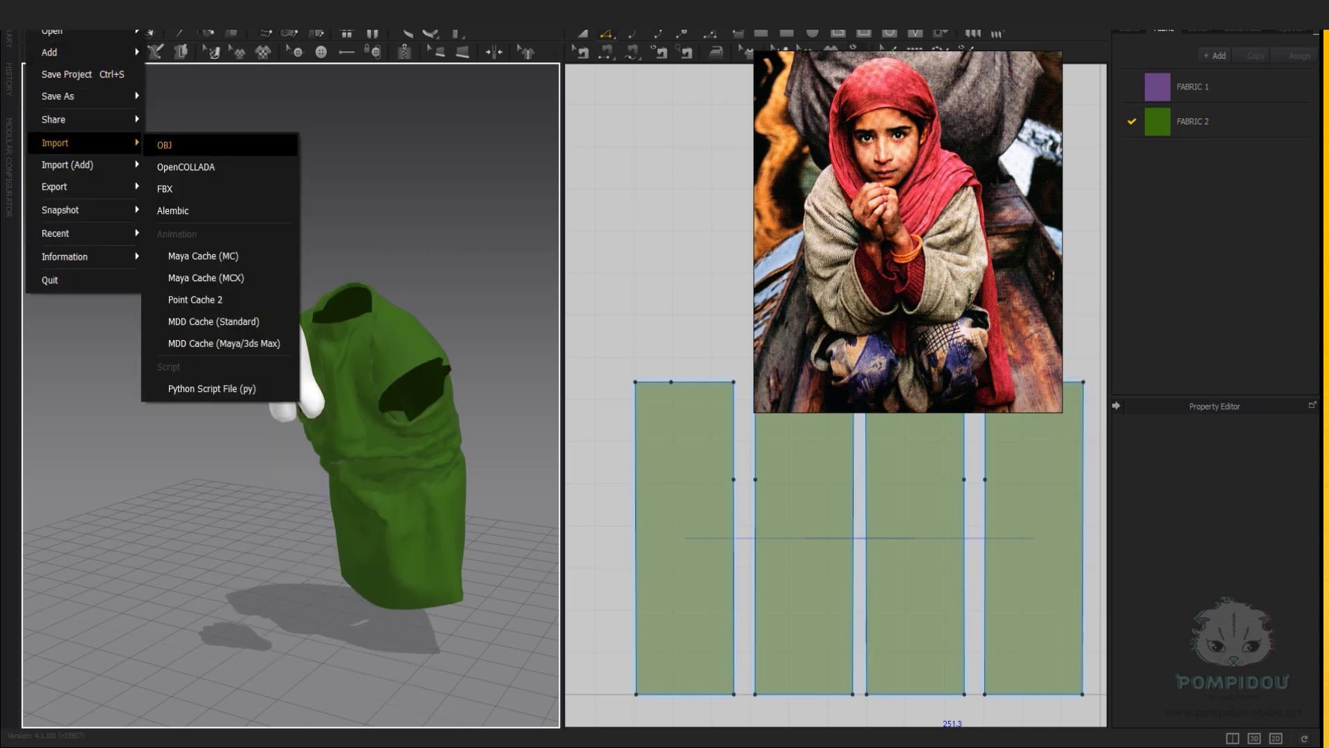
key("Escape")
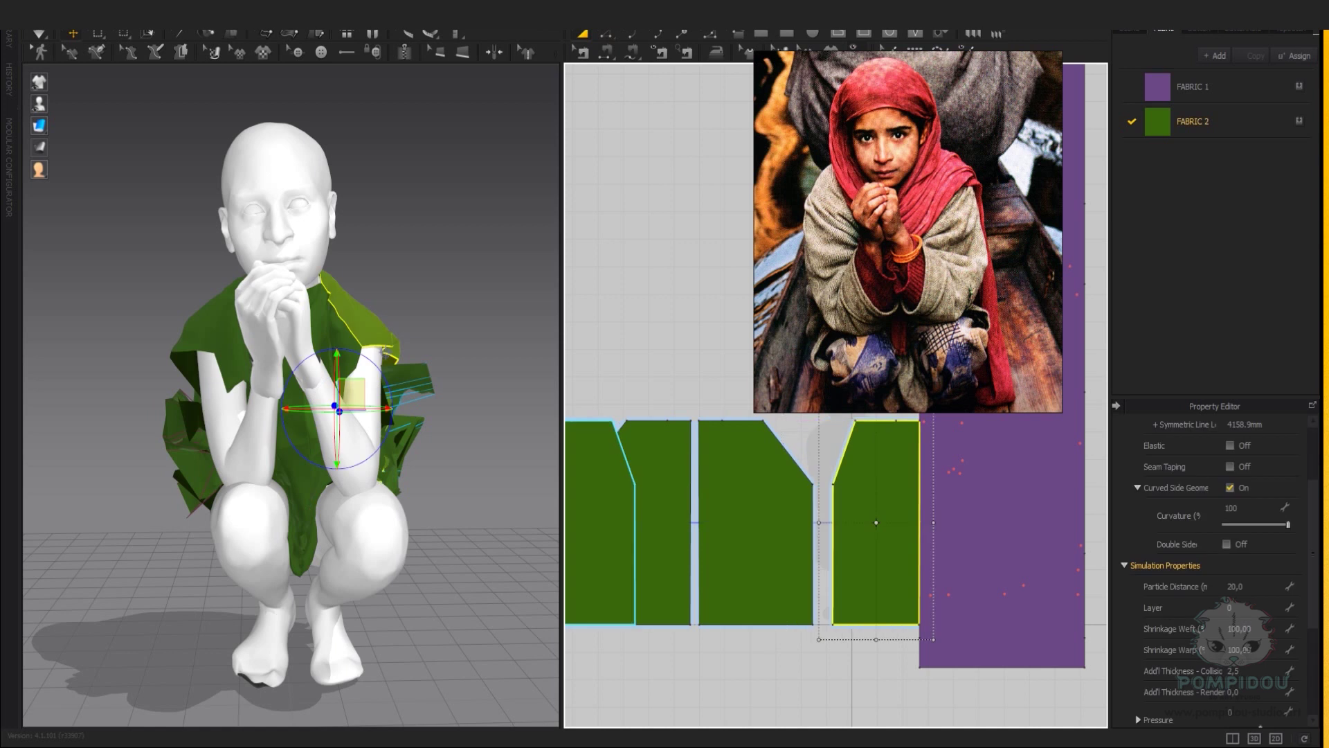
Widen the back panels by moving their side edges outward and simulate the garment.
key("z")
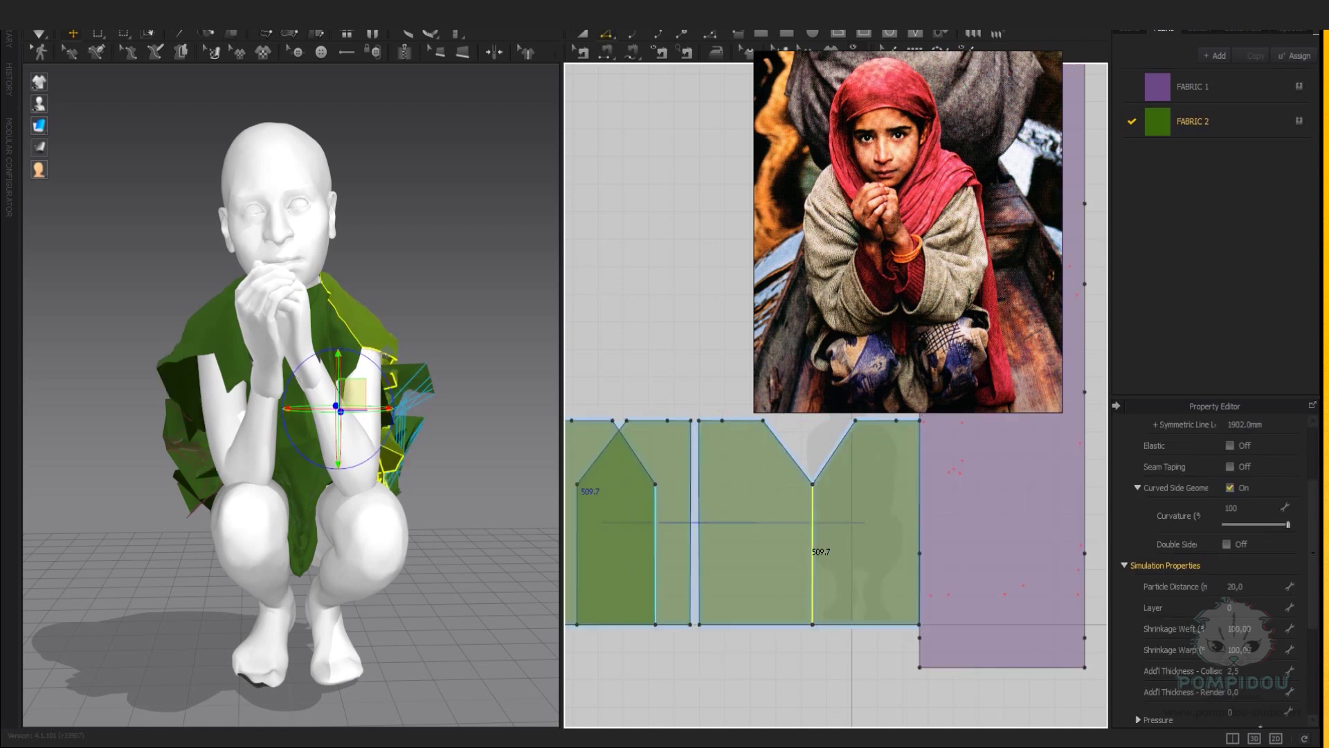
key("space")
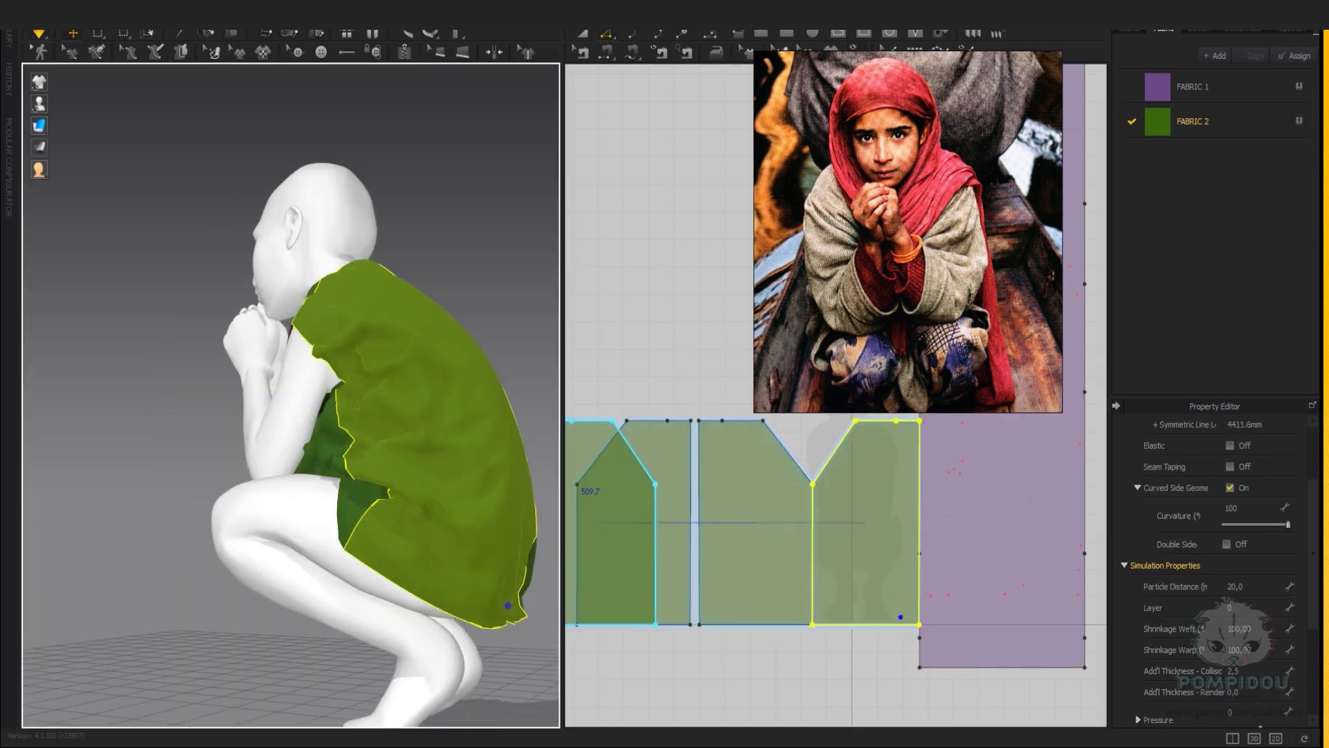
Examine how the simulated back panels drape over the shoulders and hips from the sides and front.
key("6")
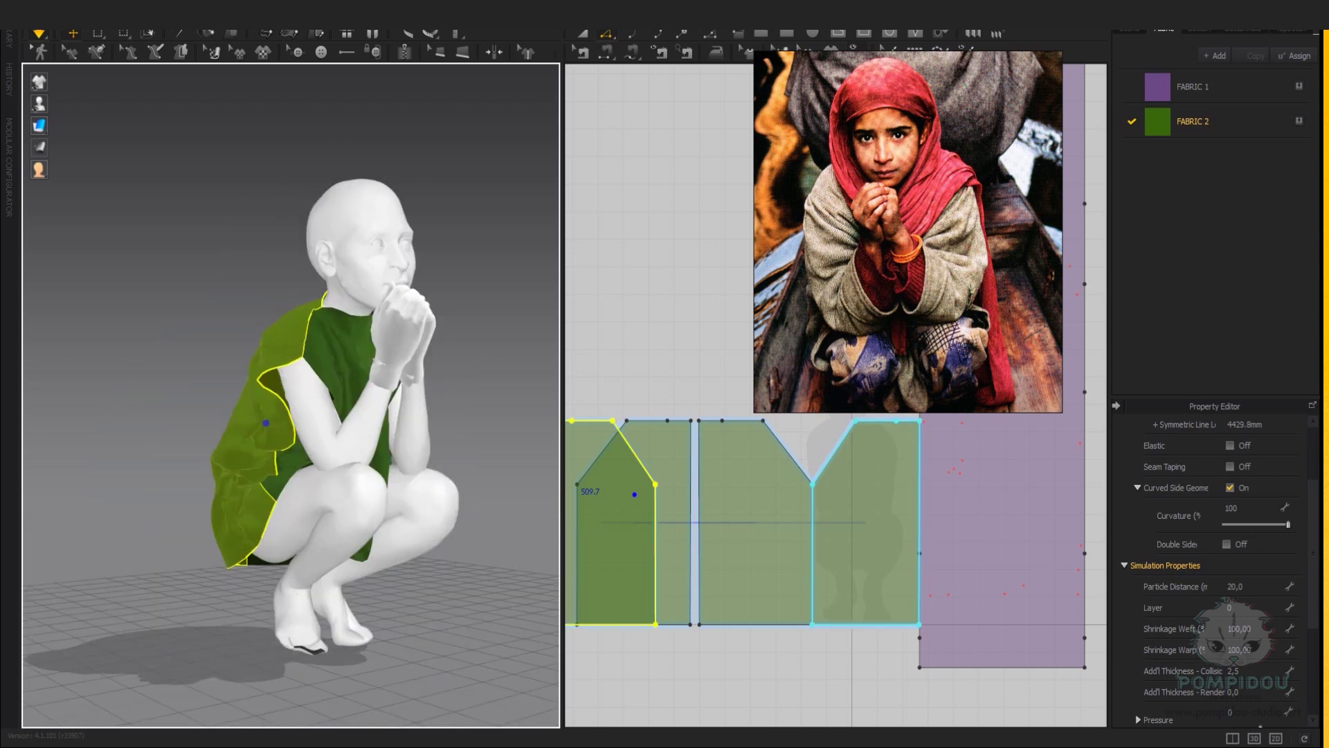
right_click_drag(290, 416, 324, 435)
key("2")
left_click(243, 444)
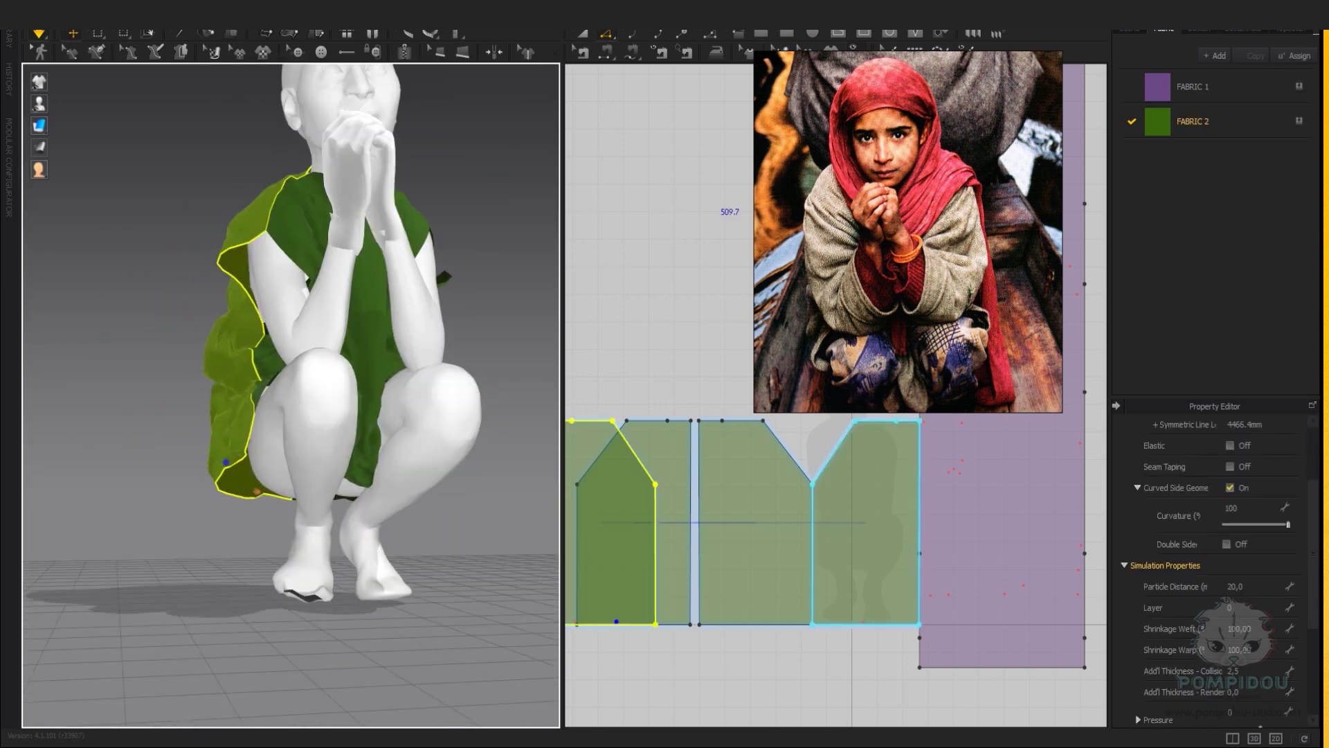
key("6")
scroll(835, 394, "up", 2)
key("Escape")
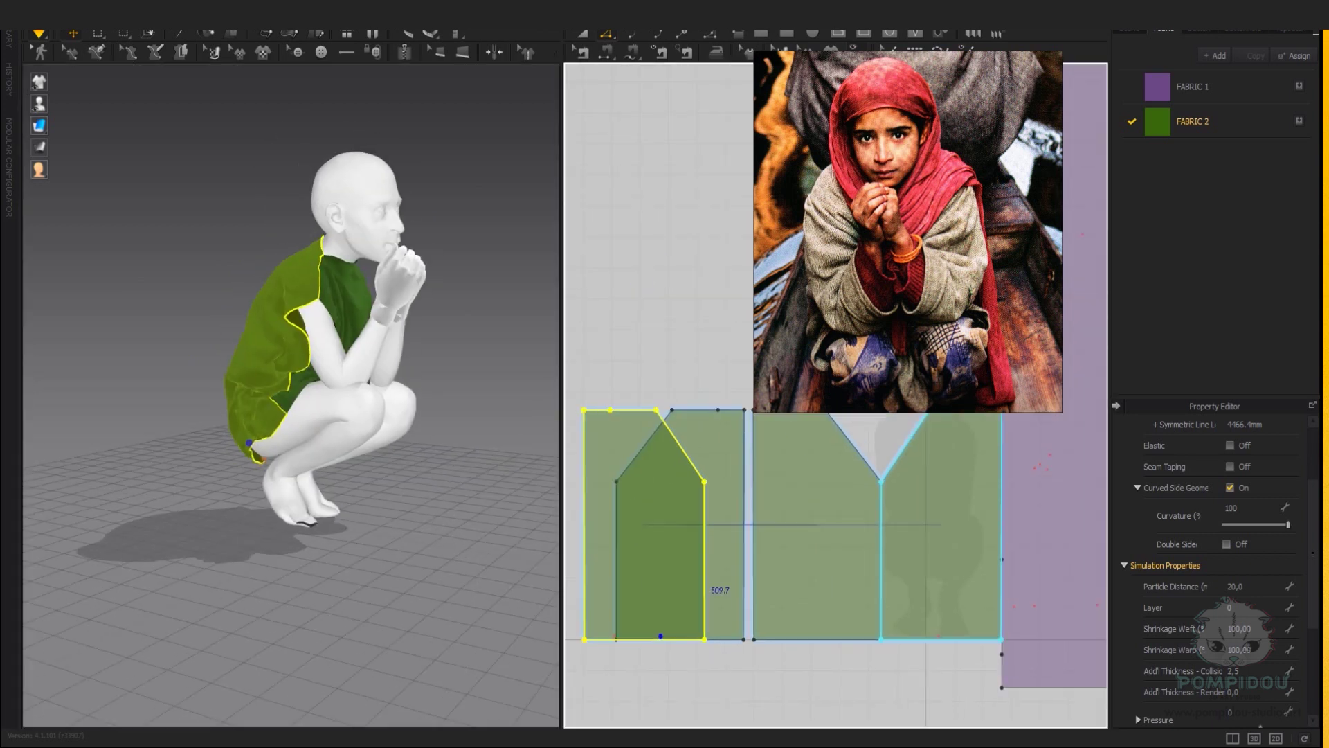
Move the overlapping back panel clear of its neighbor and draw a rectangular sleeve pattern beside the armhole.
left_click(768, 526)
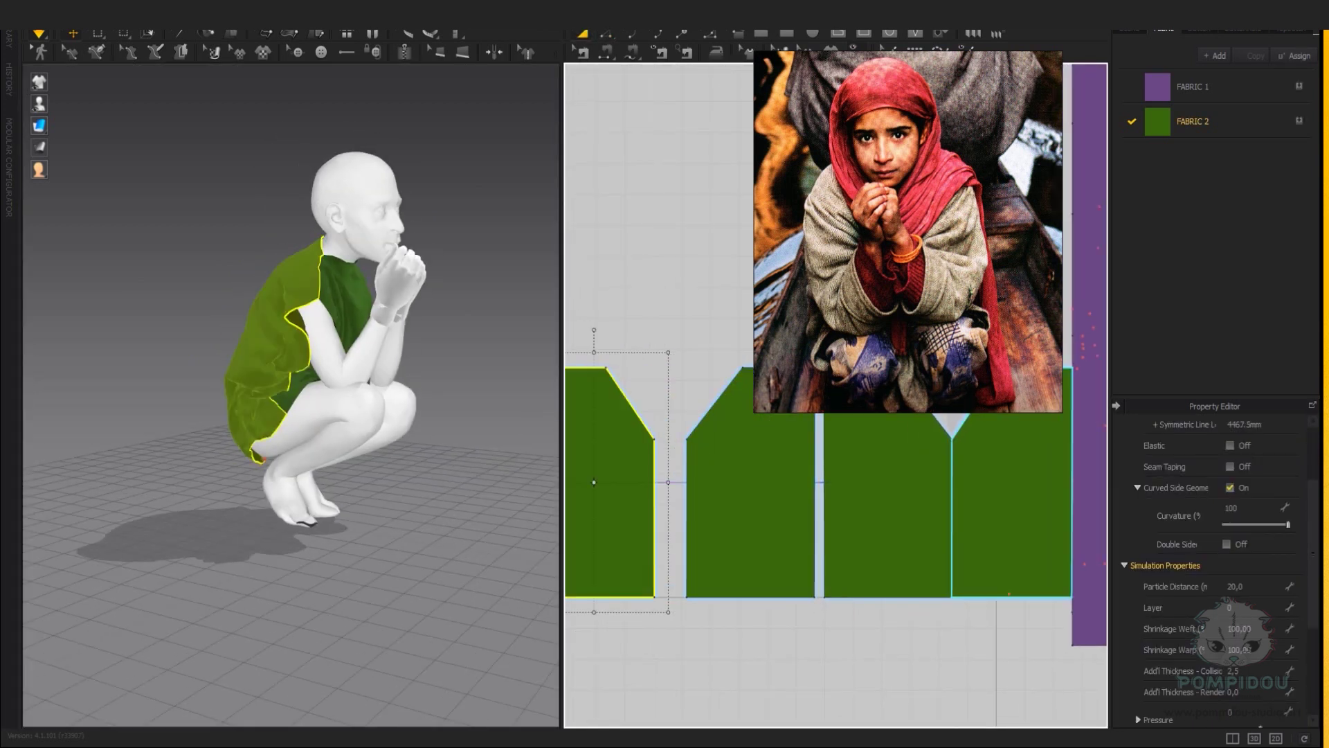
key("z")
left_click(695, 554)
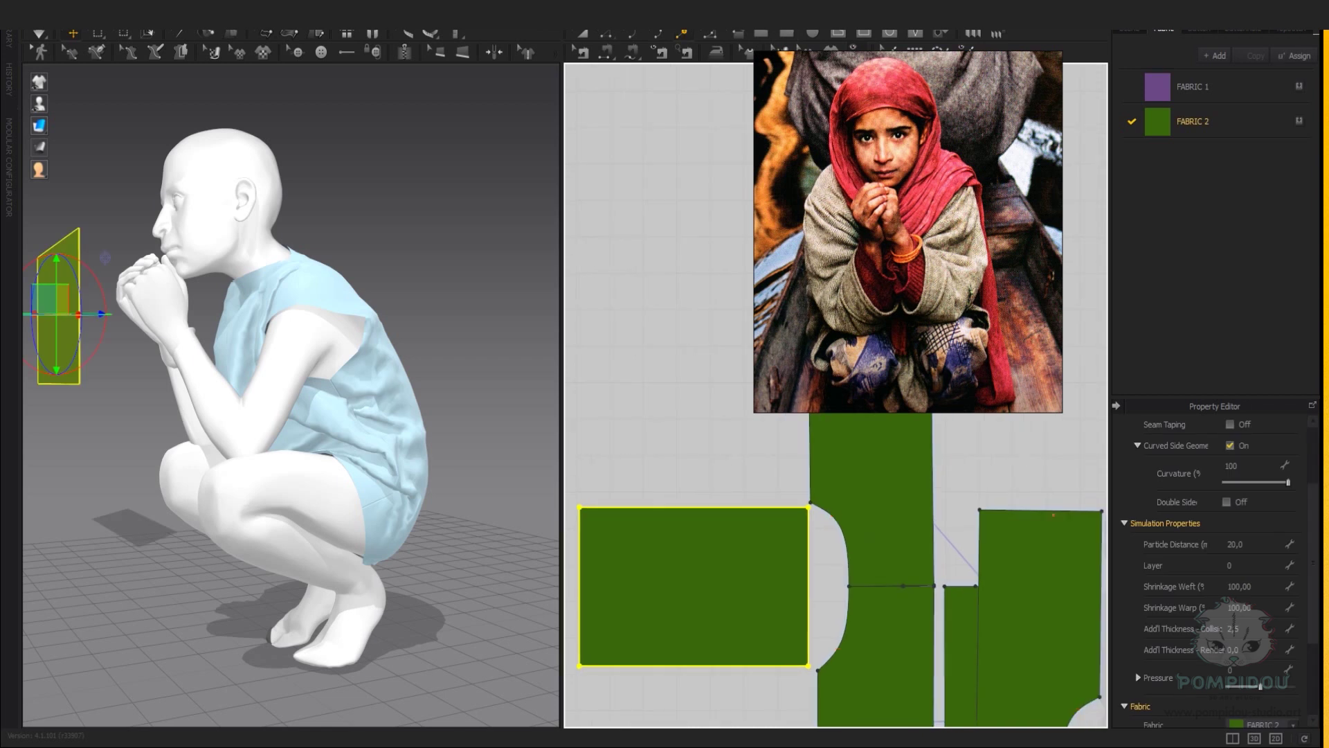
Shape the rectangle's armhole-side edge into a curved sleeve cap, and sew the sleeve to the armhole and along its underarm.
left_click(808, 587)
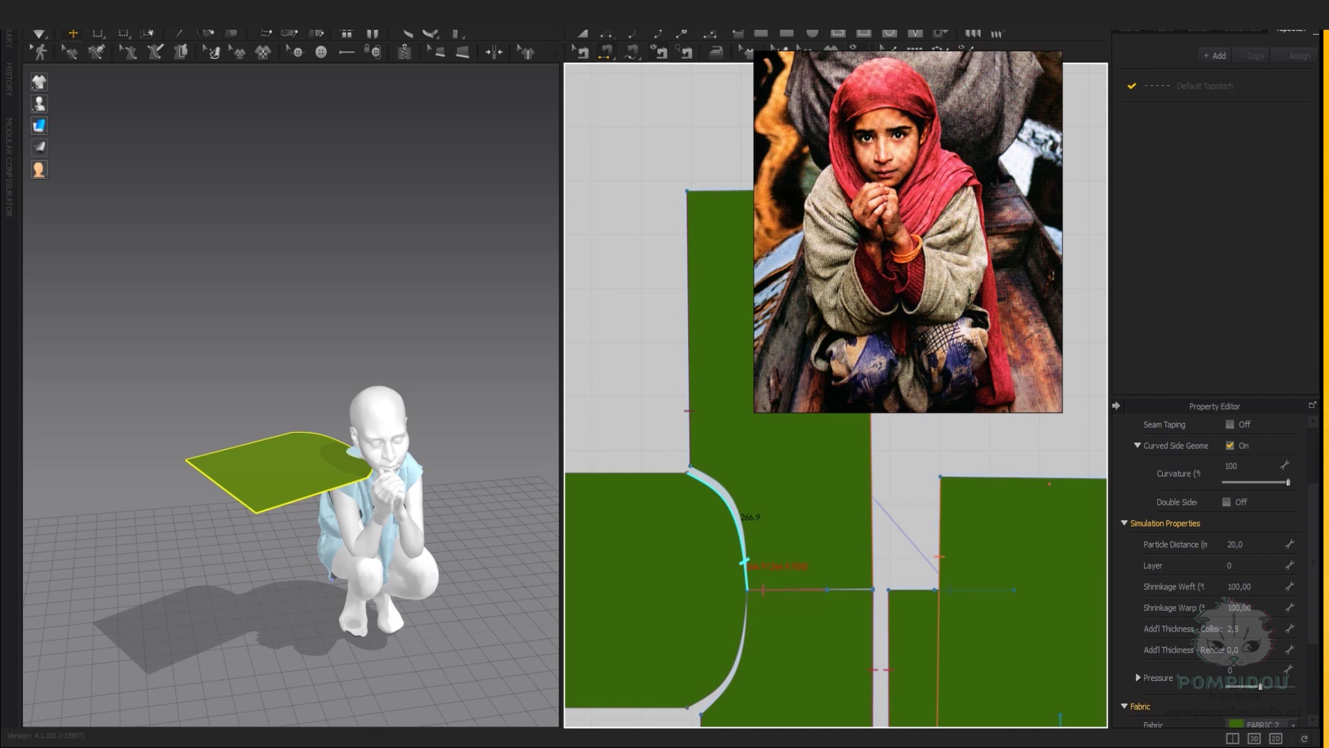
left_click(637, 706)
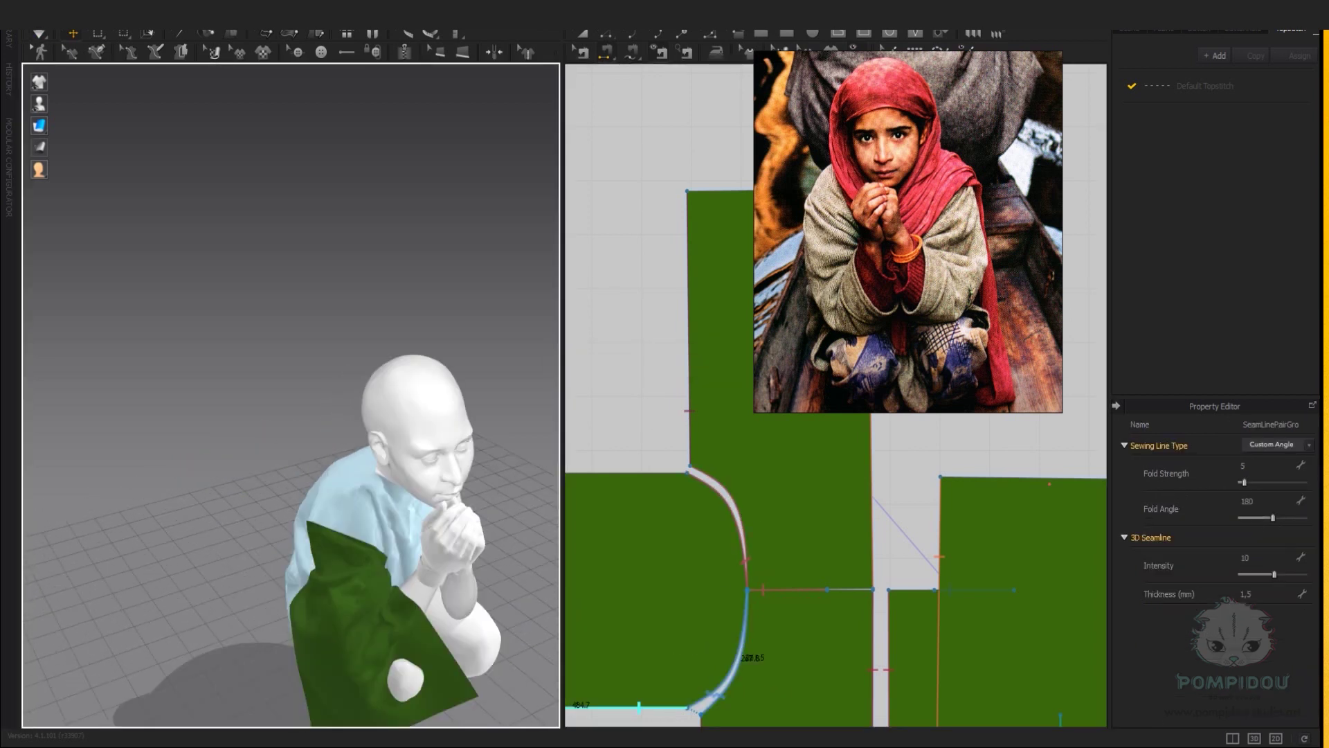
left_click(341, 422)
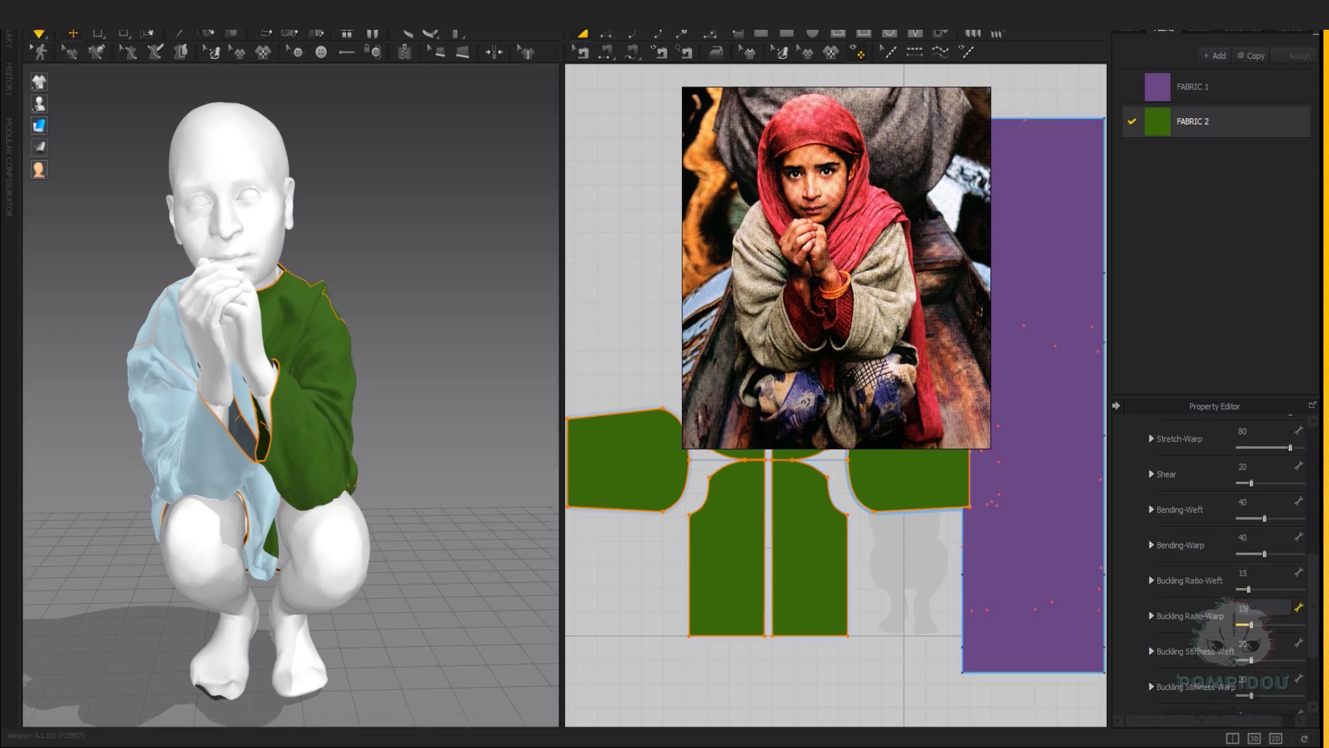
Set the Particle Distance of the sleeve patterns to 9 and simulate the garment.
left_click(909, 485)
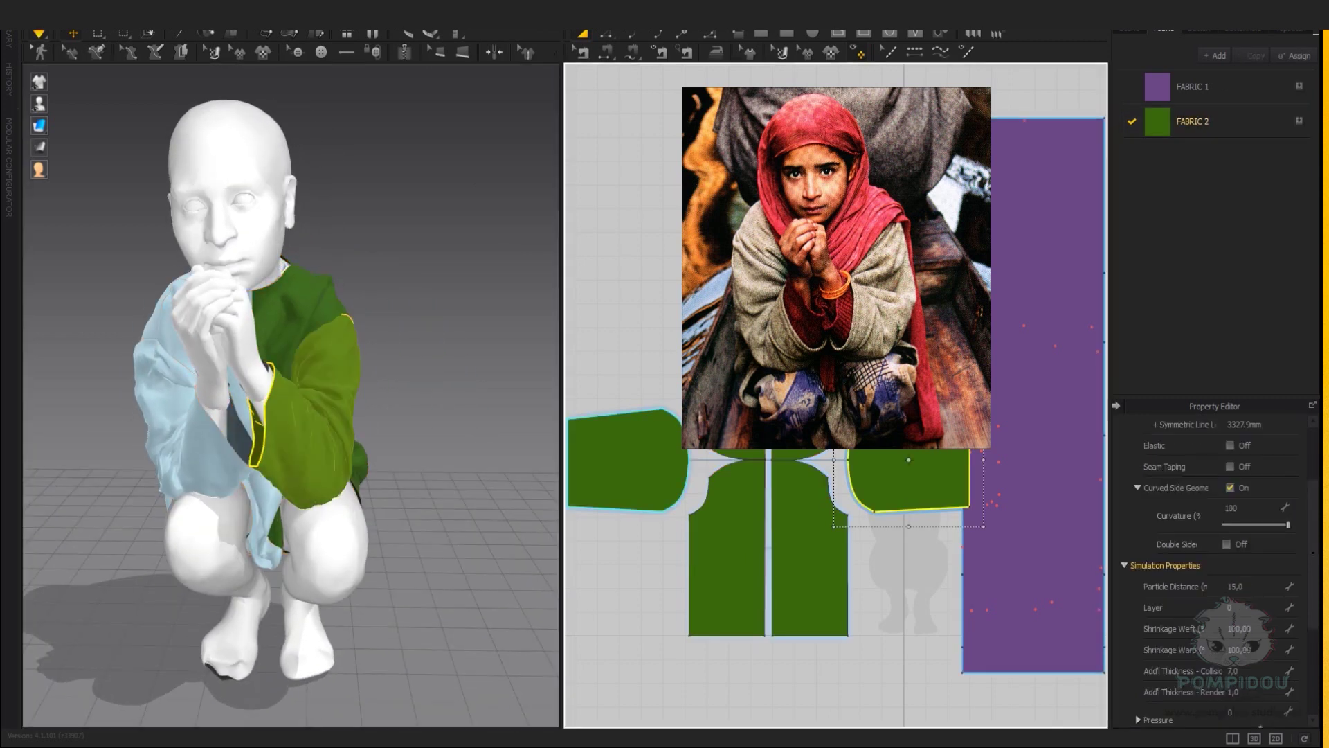
type("9")
key("Return")
mouse_move(291, 346)
right_mouse_down()
mouse_move(207, 346)
mouse_move(290, 346)
right_mouse_up()
scroll(291, 395, "up", 3)
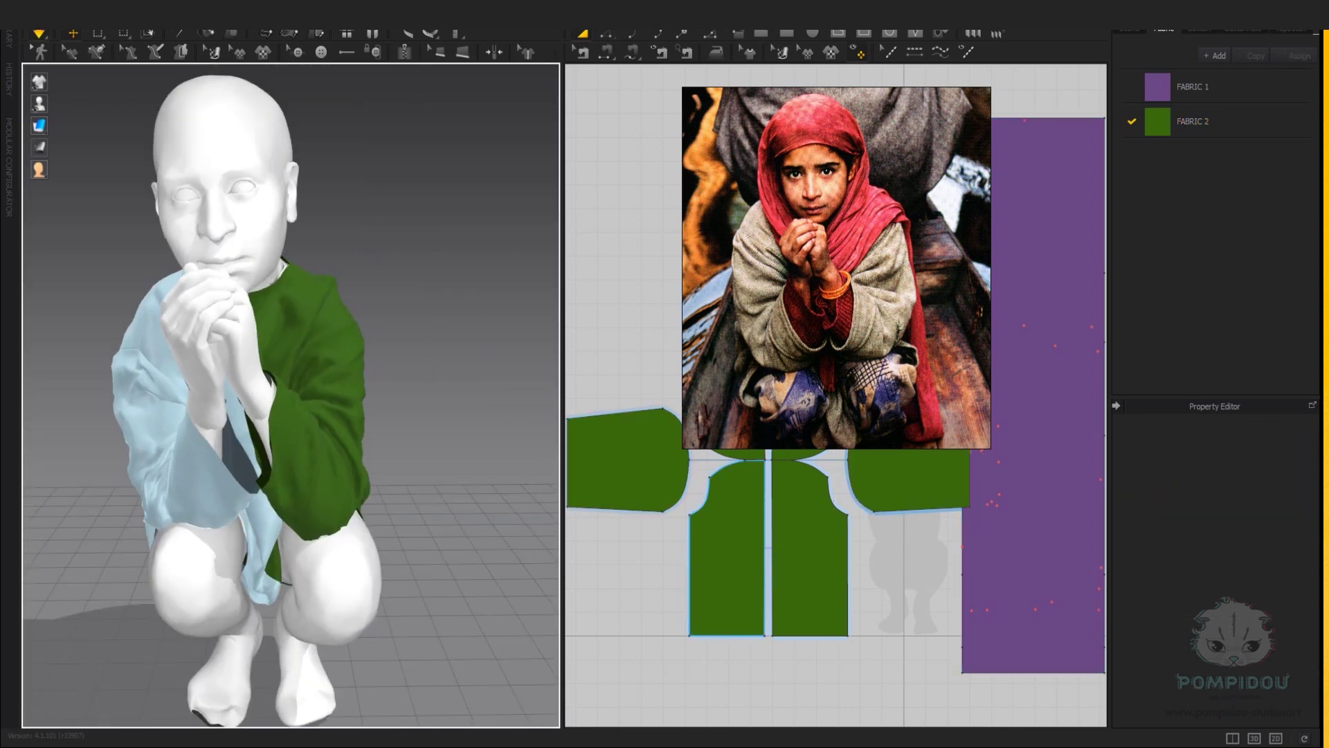
Set FABRIC 2's Stretch-Weft and Stretch-Warp to 30 and its Bending-Weft and Bending-Warp to 50.
left_click(1192, 121)
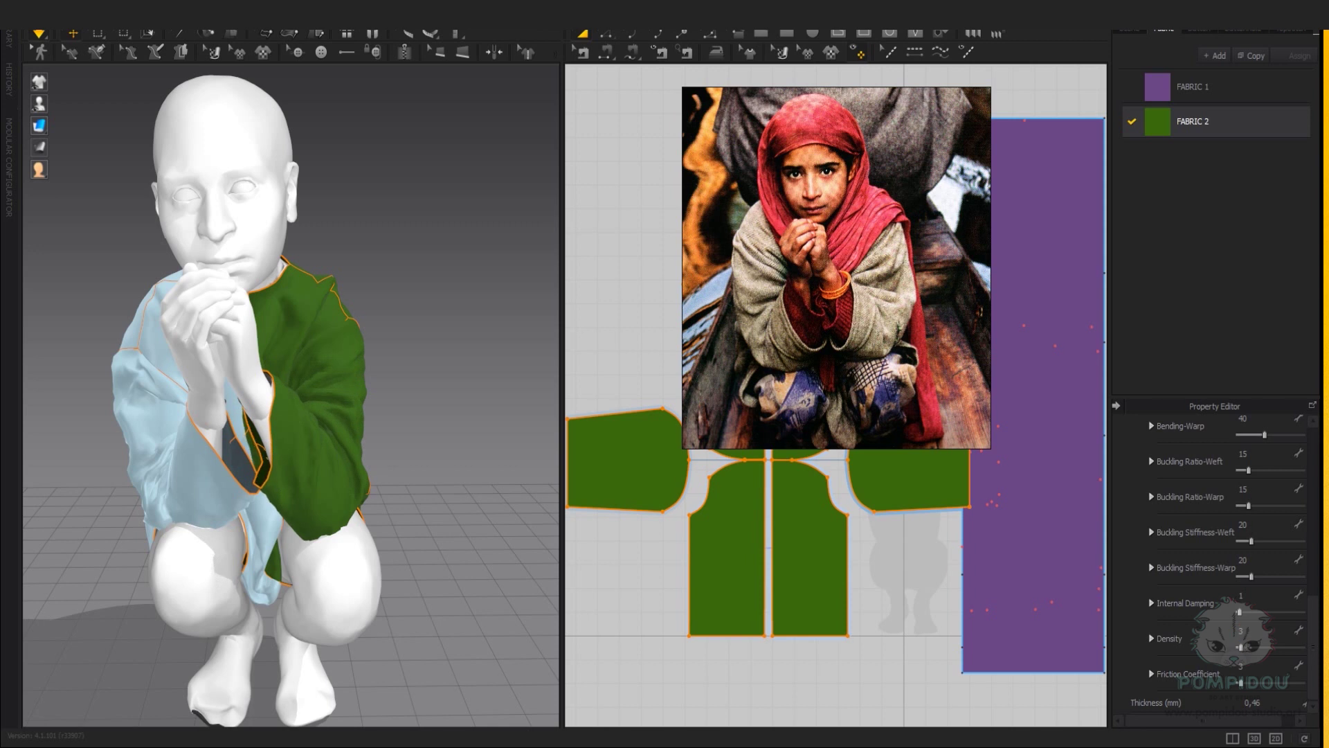
left_click(318, 416)
left_click(1192, 121)
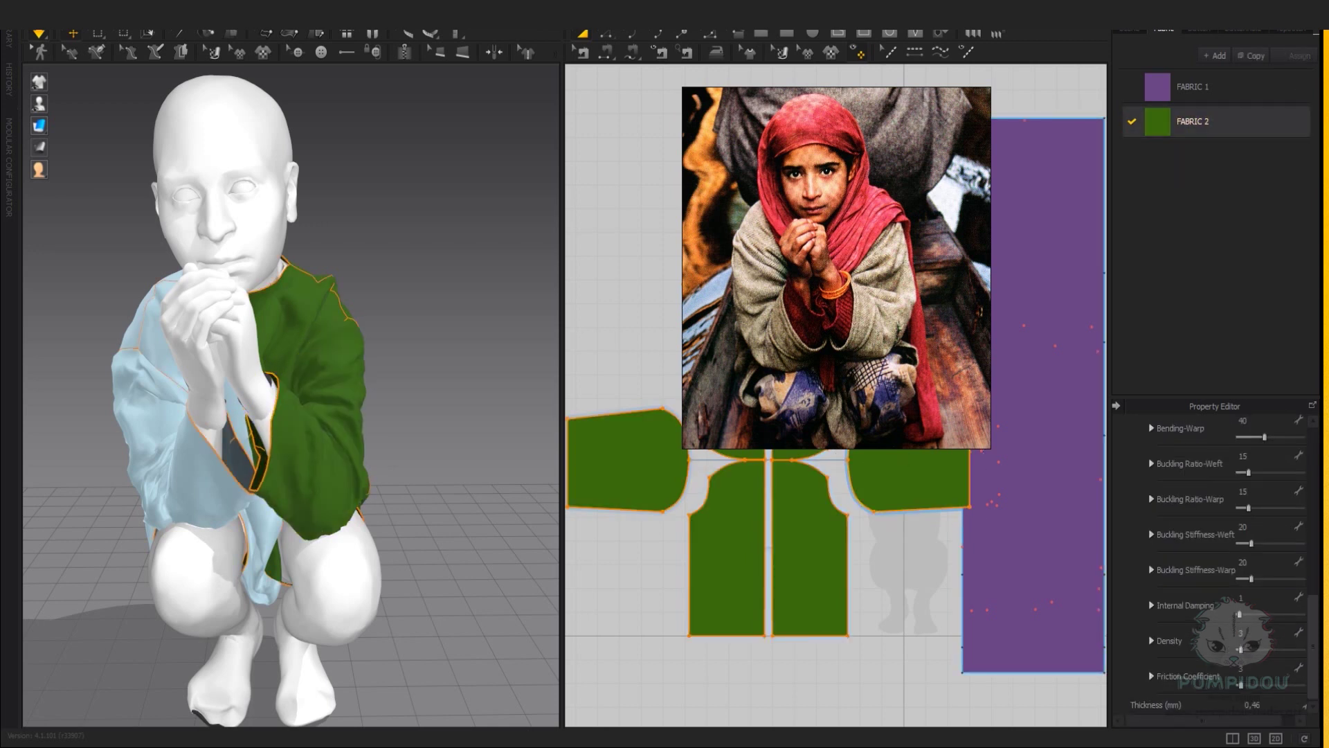
left_click(1243, 508)
type("30")
key("Tab")
type("30")
key("Return")
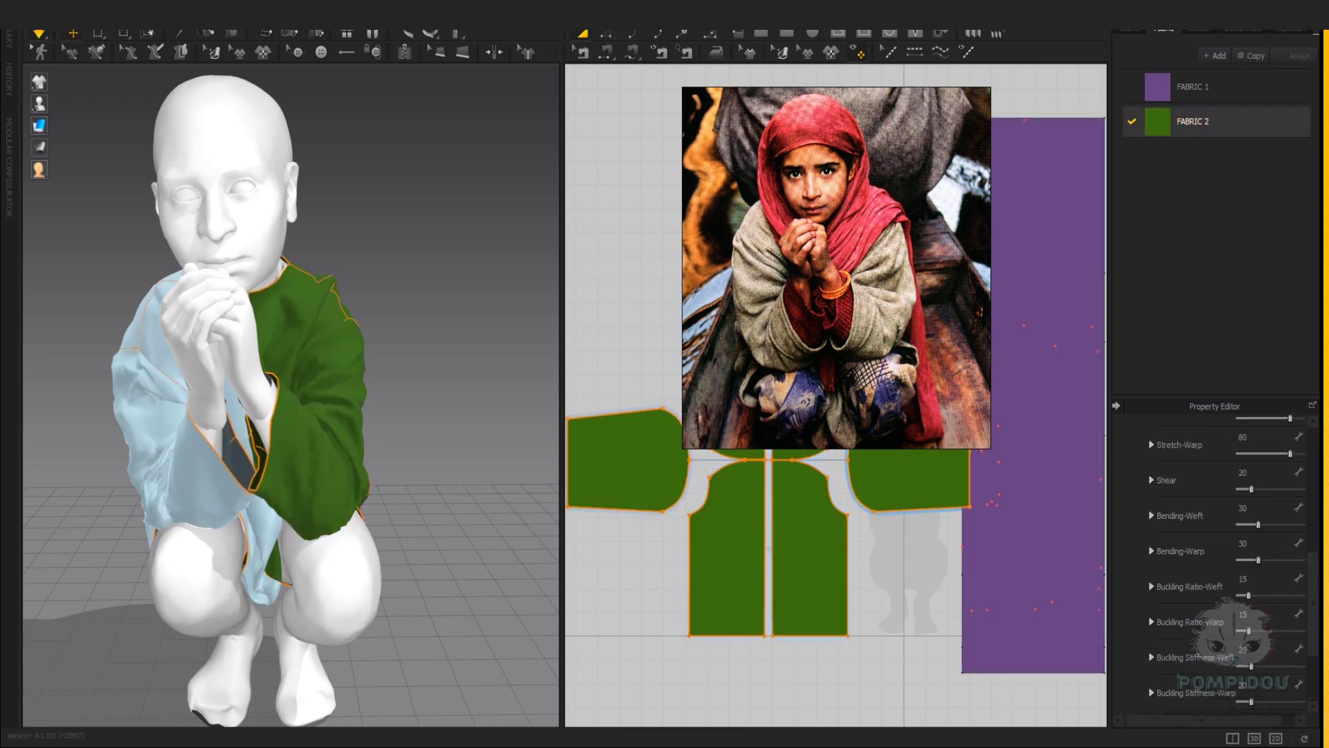
scroll(1148, 438, "up", 3)
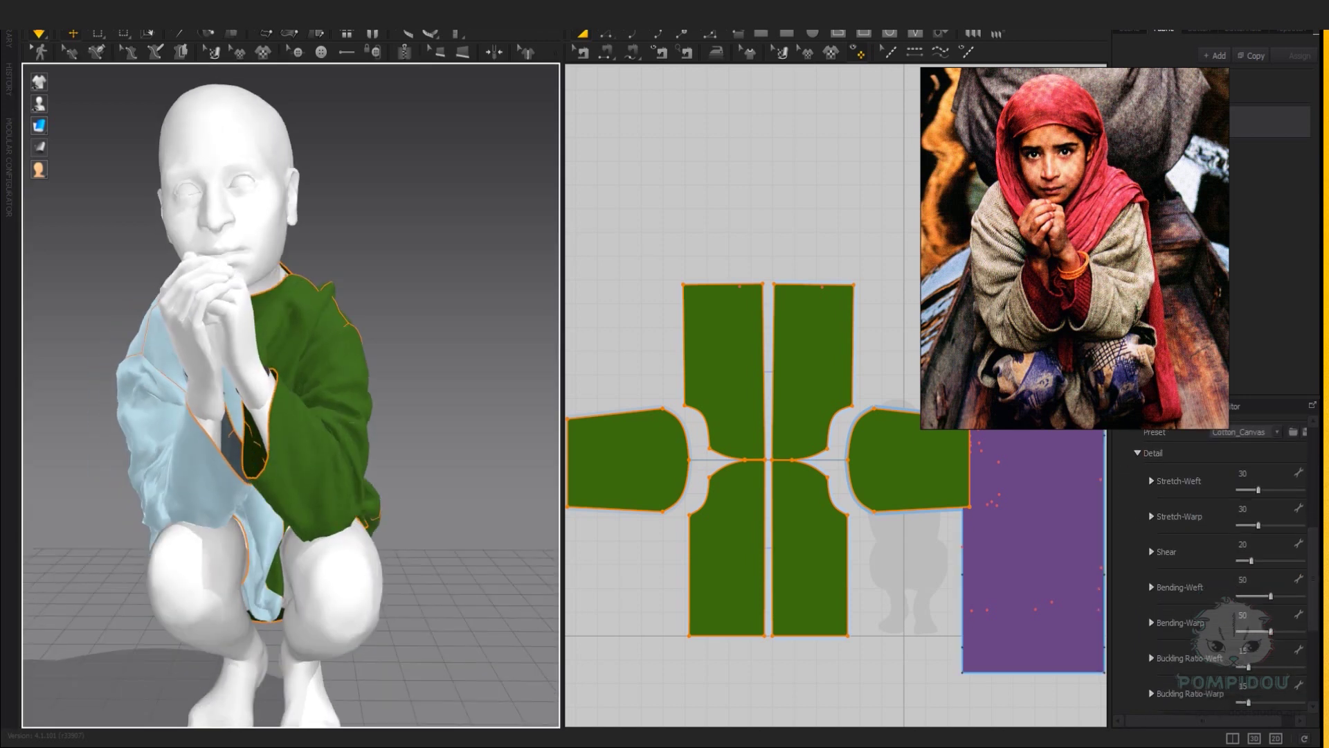
Lower the center neckline corners of the two front panels to open the neck into a shallow V.
left_click(383, 286)
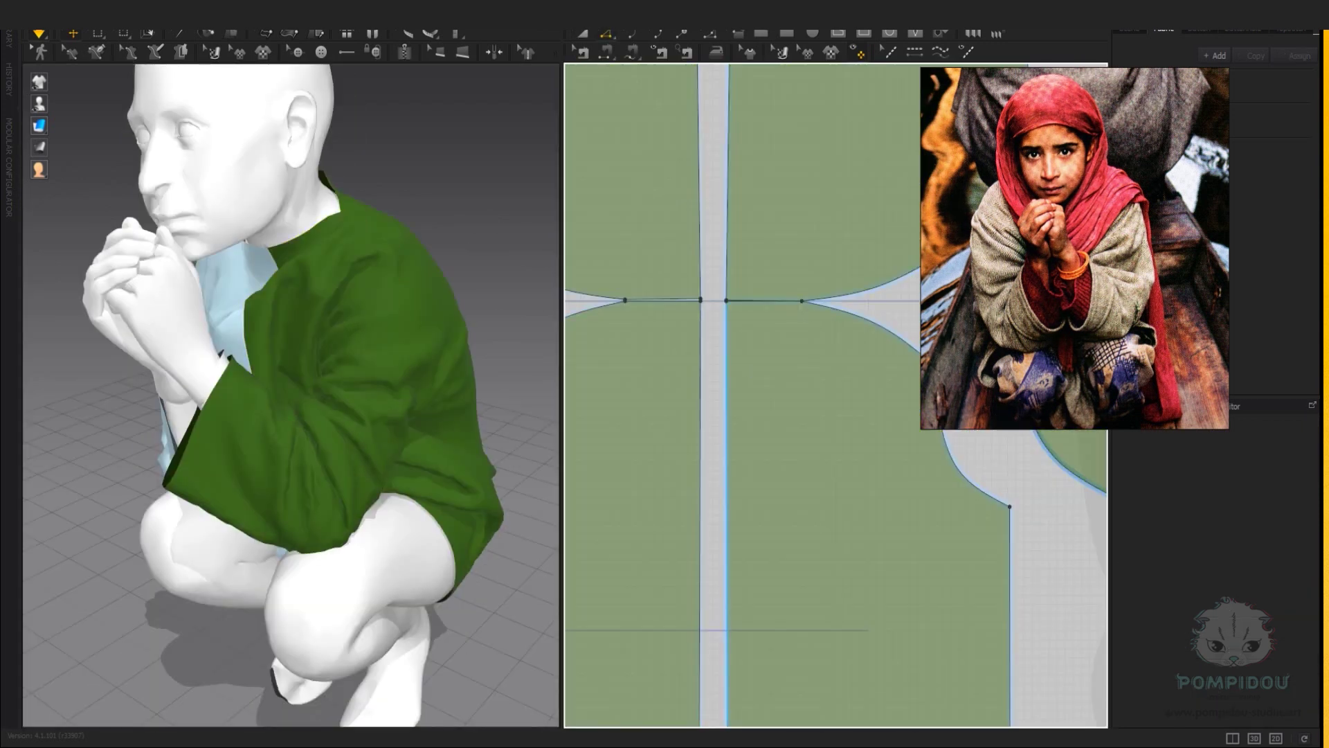
scroll(841, 441, "up", 3)
left_click_drag(777, 407, 777, 441)
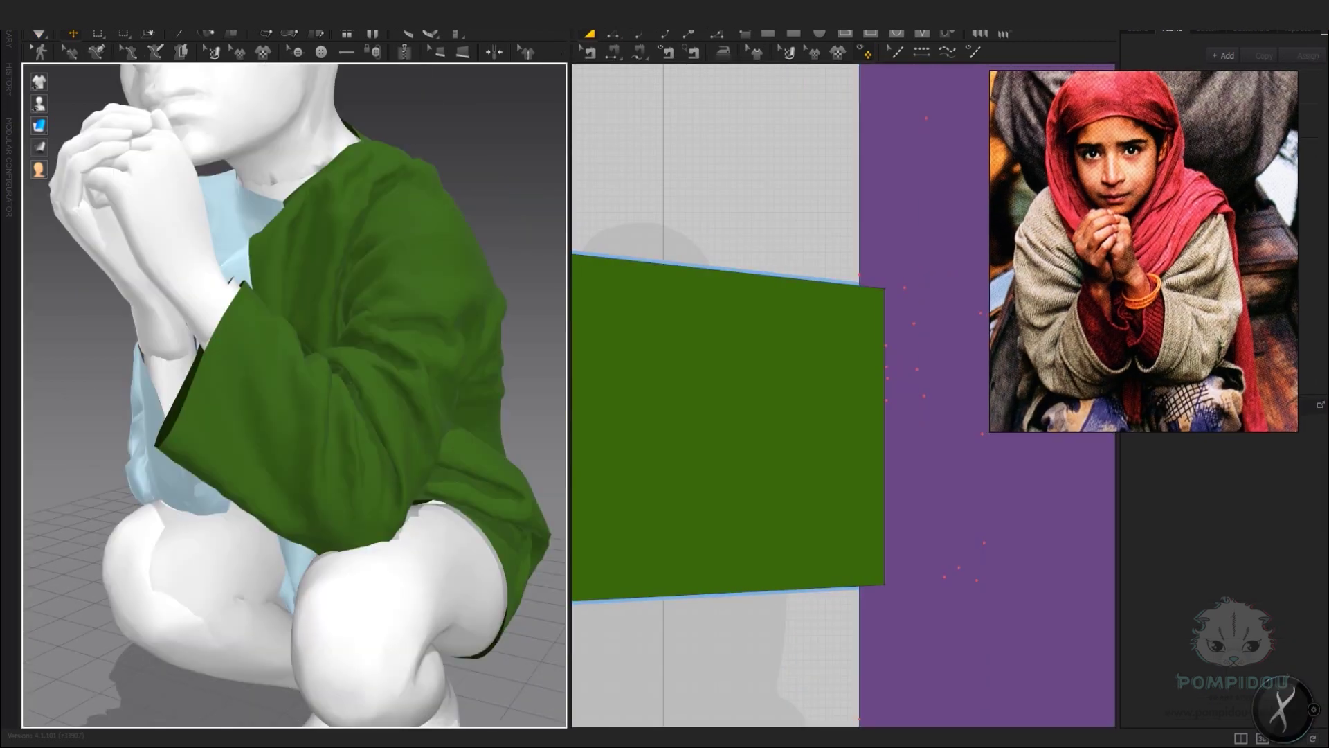
Draw three internal lines across the sleeve near the cuff, one beside the hem and two close together farther in.
key("g")
double_click(728, 592)
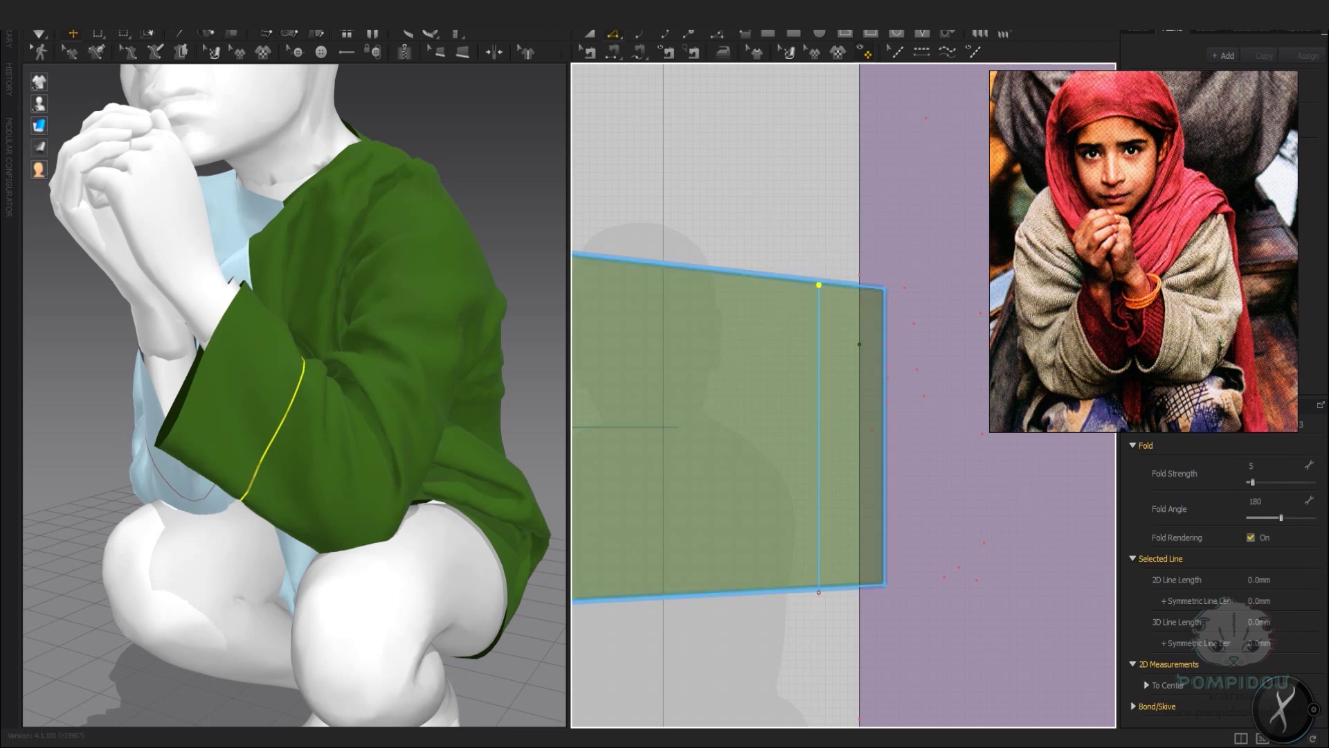
double_click(819, 587)
scroll(844, 416, "down", 3)
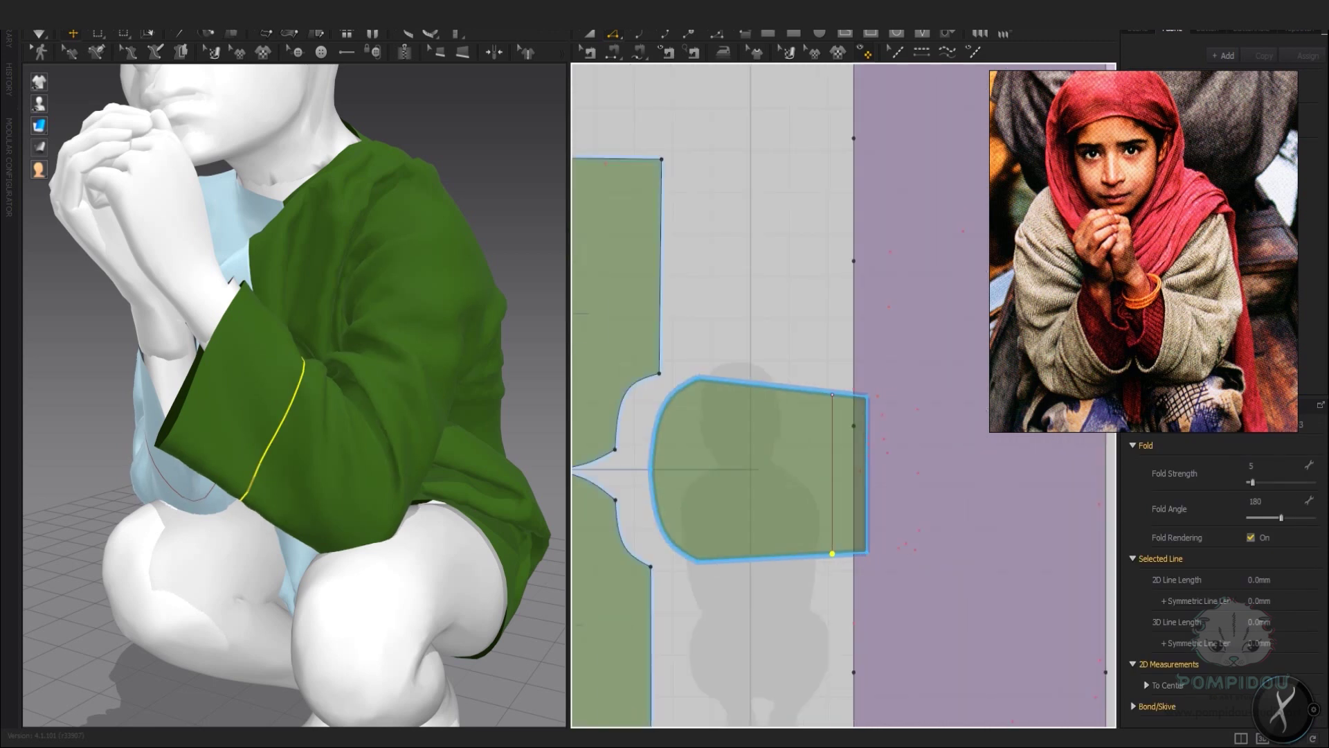
scroll(844, 416, "up", 5)
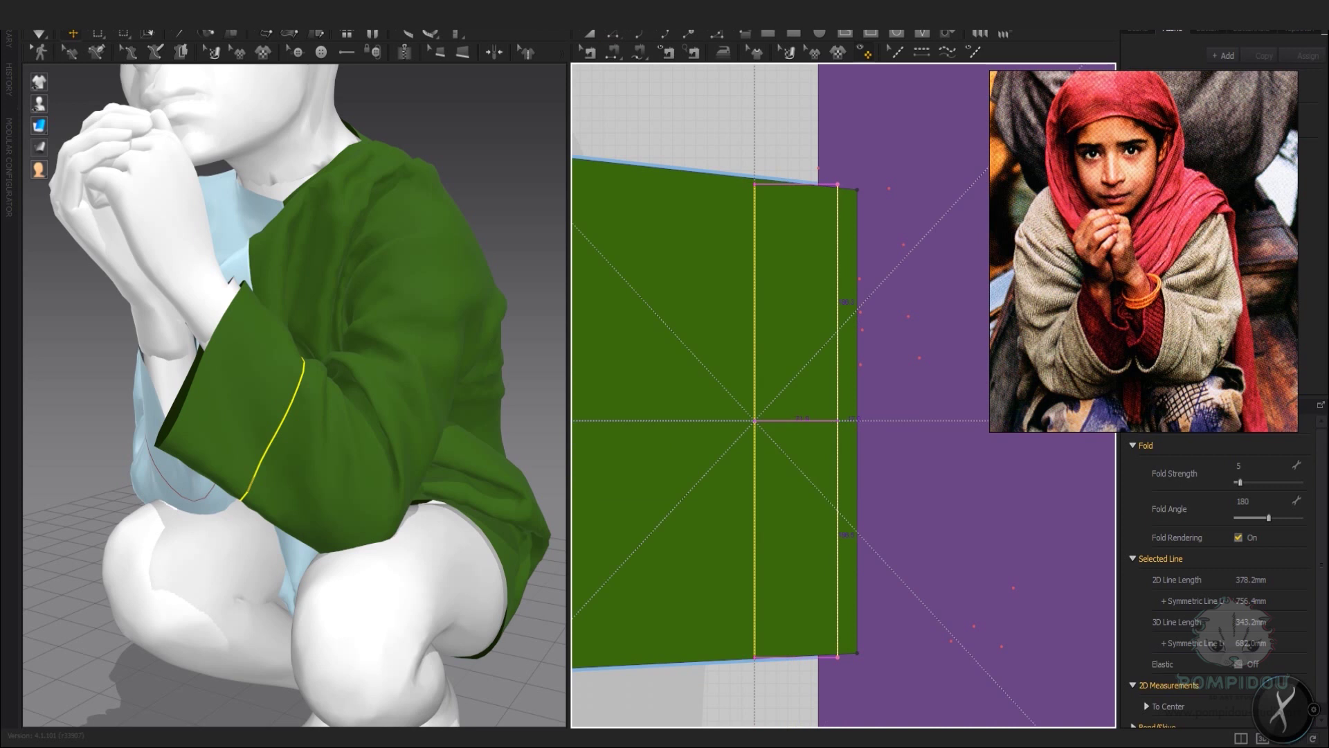
key("g")
left_click_drag(841, 415, 772, 415)
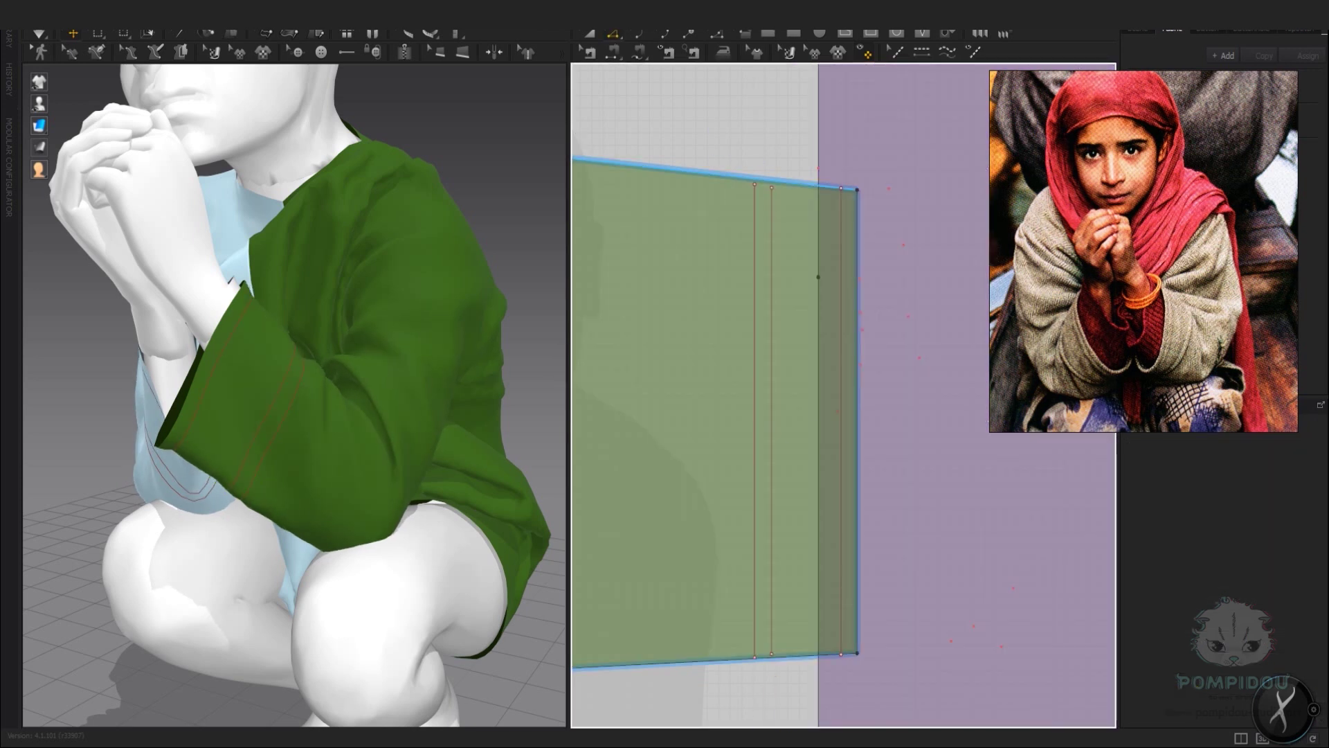
left_click(772, 185)
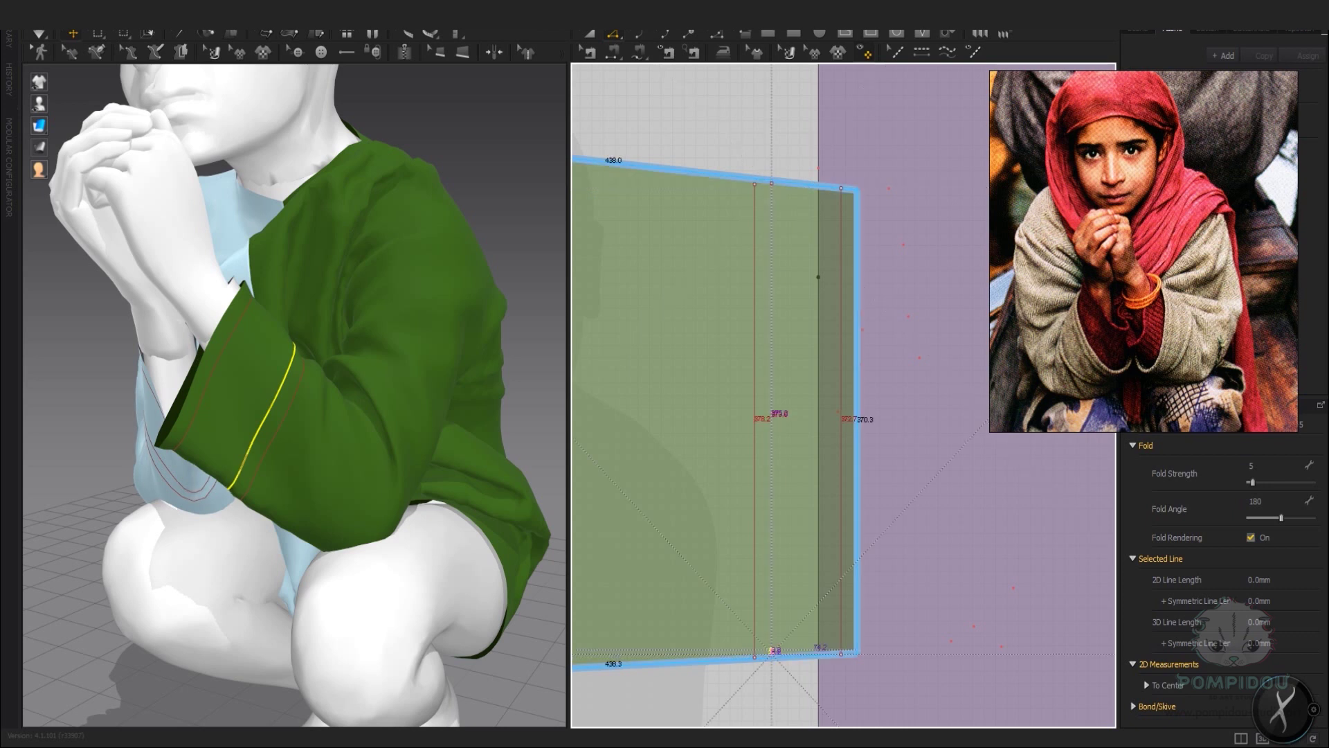
left_click(772, 655)
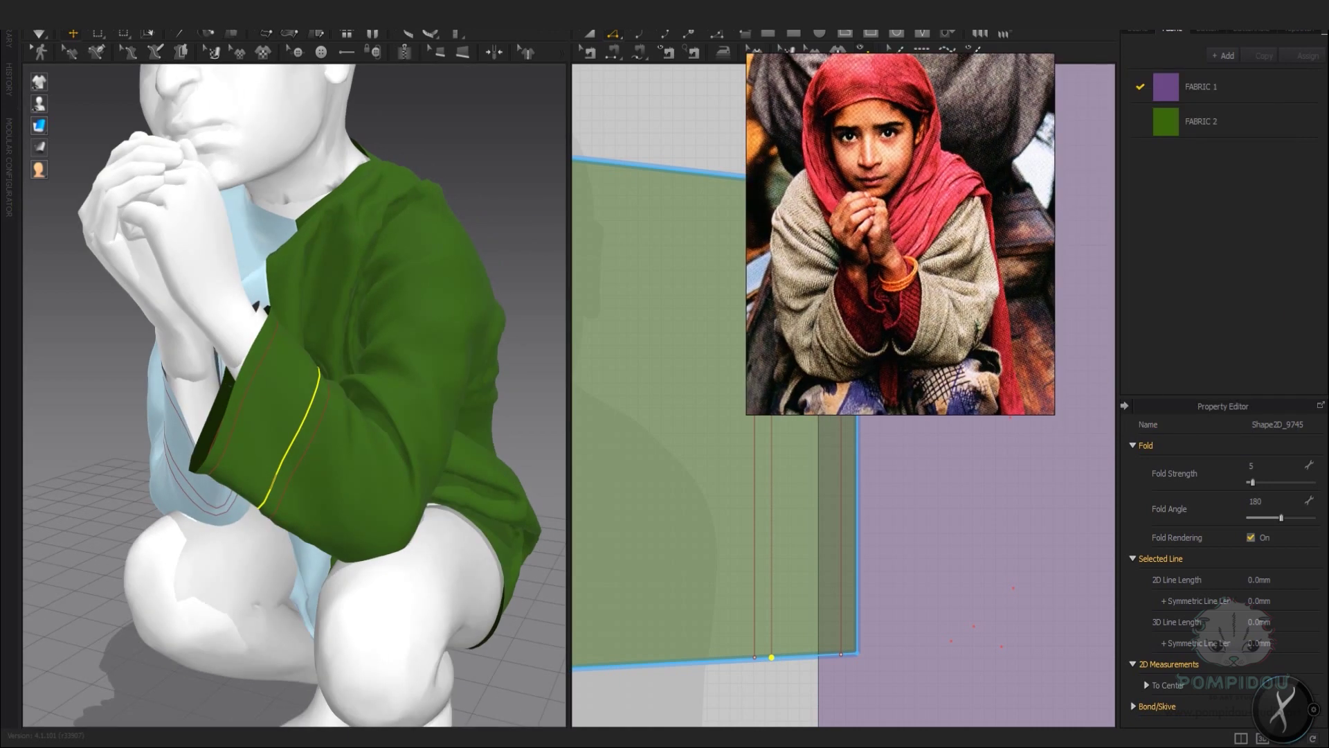
Set the Fold Strength of all three internal sleeve lines to 36 and simulate the garment.
left_click(772, 602)
left_click(841, 602)
left_click(772, 602, "shift")
left_click(754, 603, "shift")
left_click_drag(1239, 482, 1260, 481)
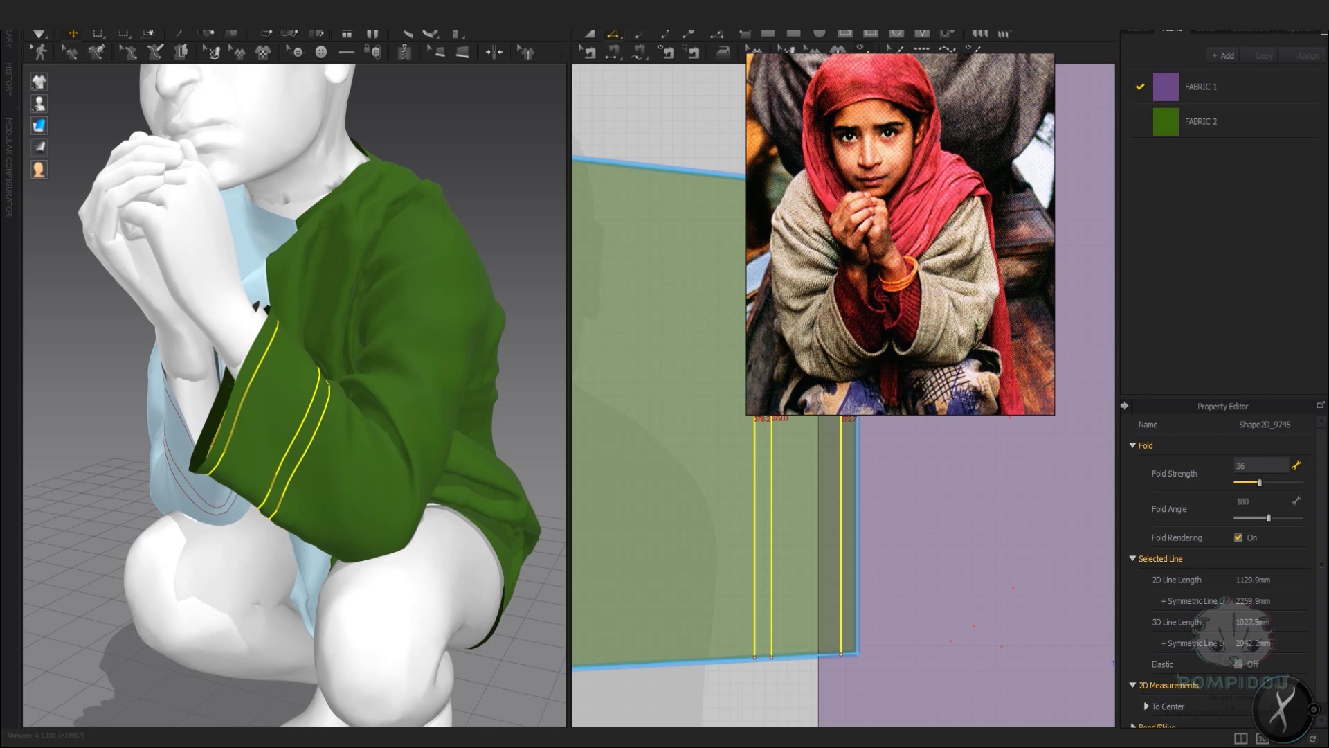
key("space")
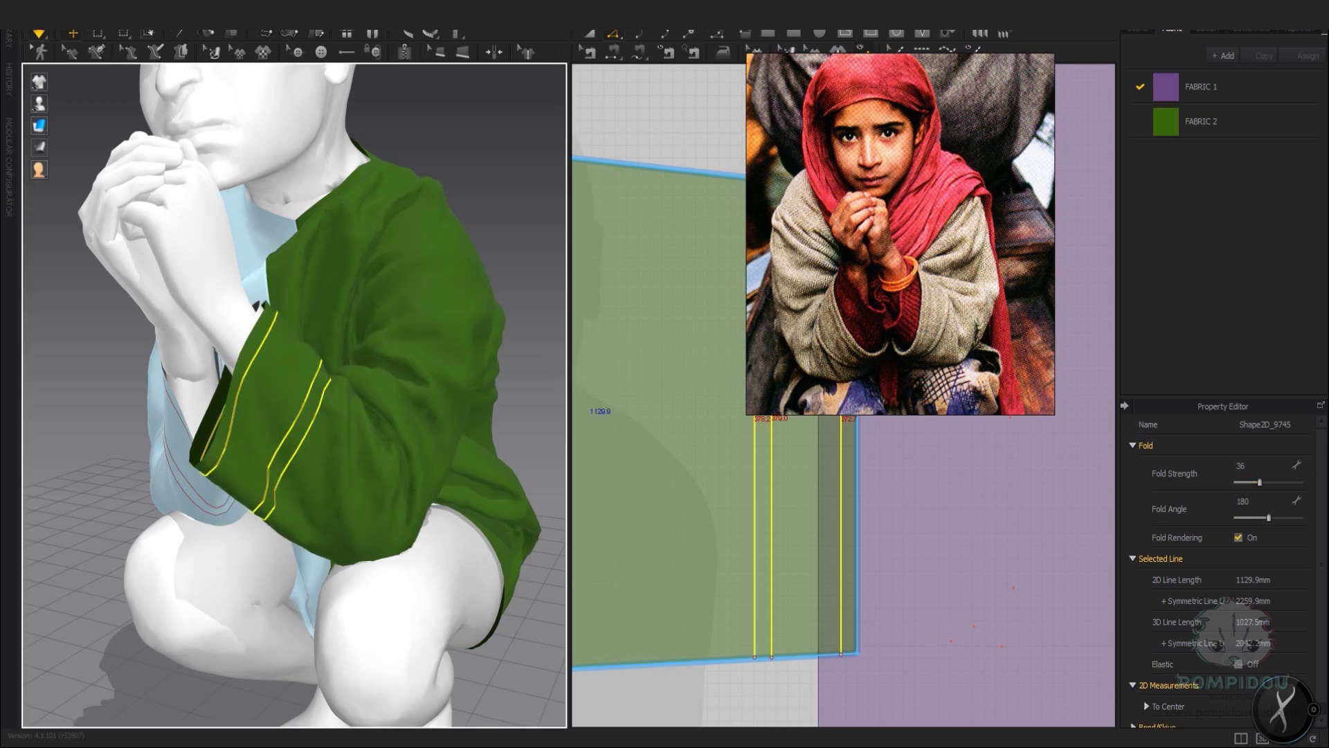
key("Escape")
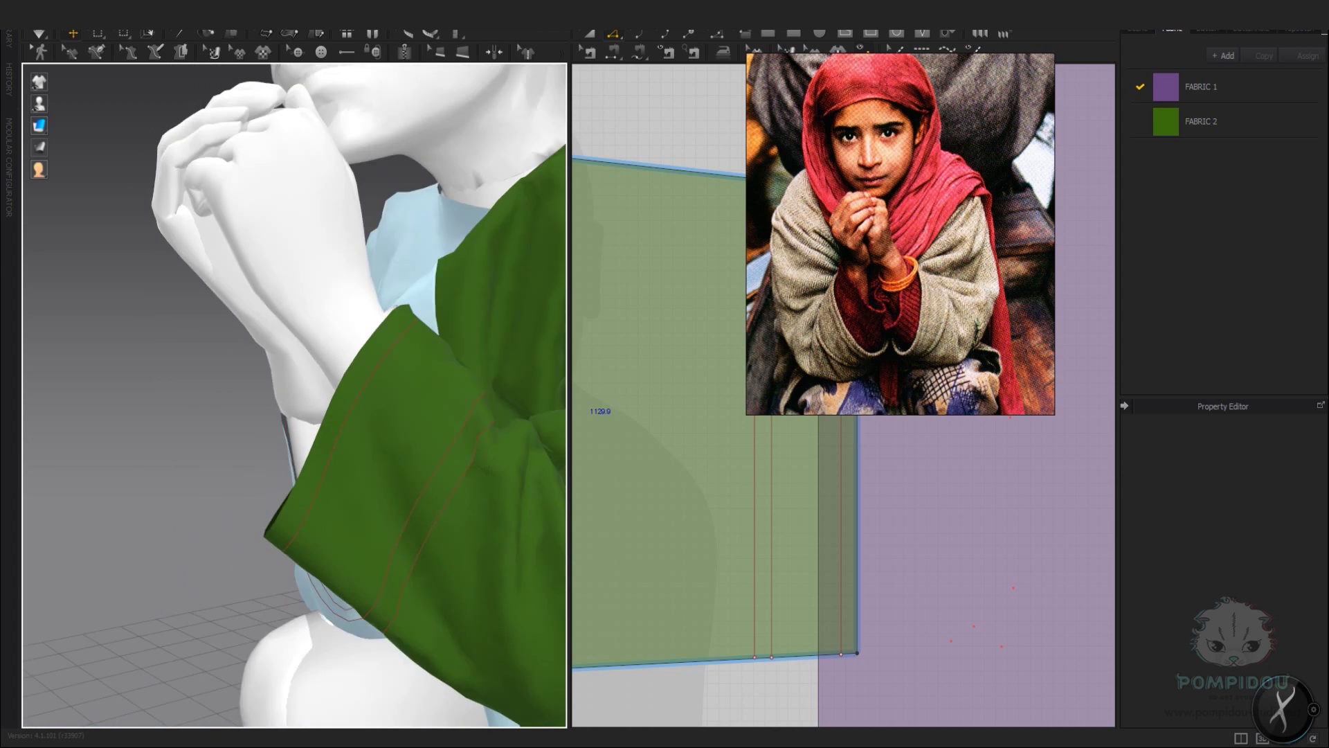
Set the Fold Angle of the three internal sleeve lines to 225.
left_click(841, 533)
left_click(772, 551, "shift")
left_click(754, 564, "shift")
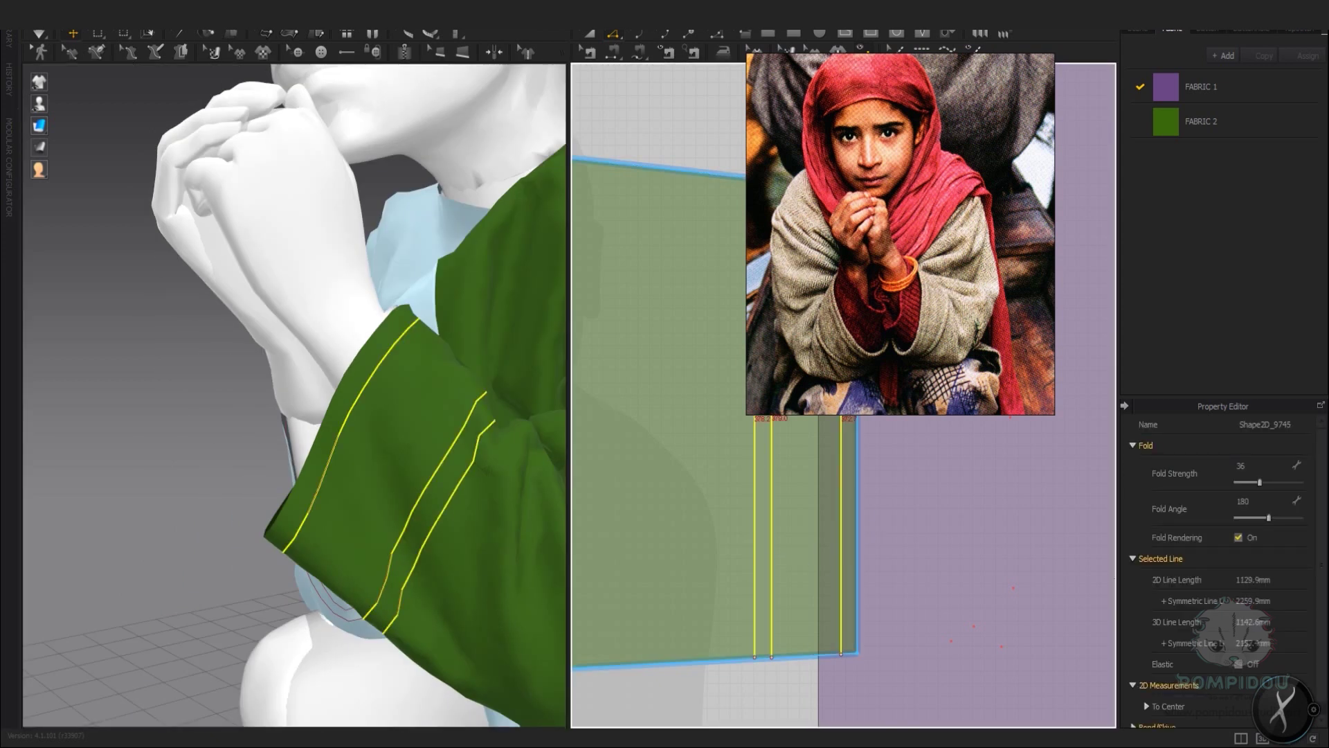
left_click(1260, 501)
type("20")
key("Return")
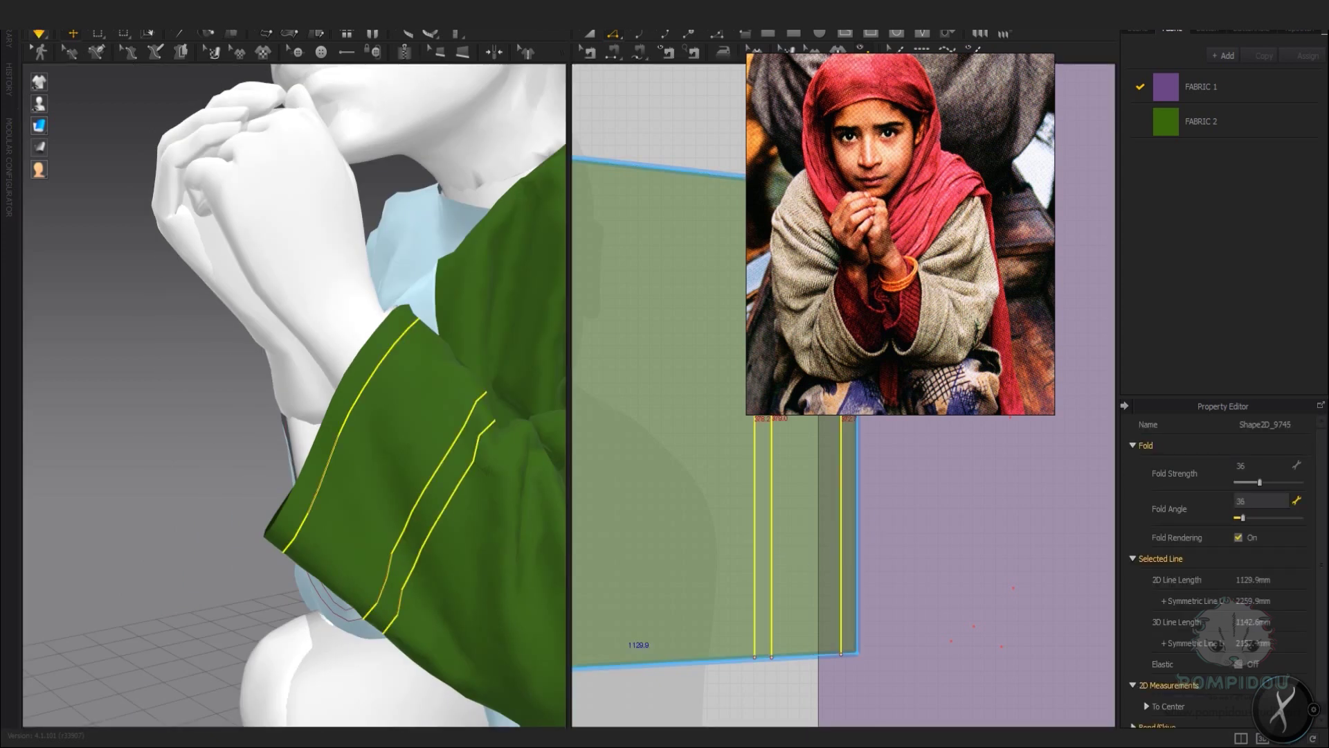
type("225")
key("Return")
mouse_move(298, 415)
right_mouse_down()
mouse_move(387, 422)
mouse_move(346, 436)
mouse_move(277, 429)
right_mouse_up()
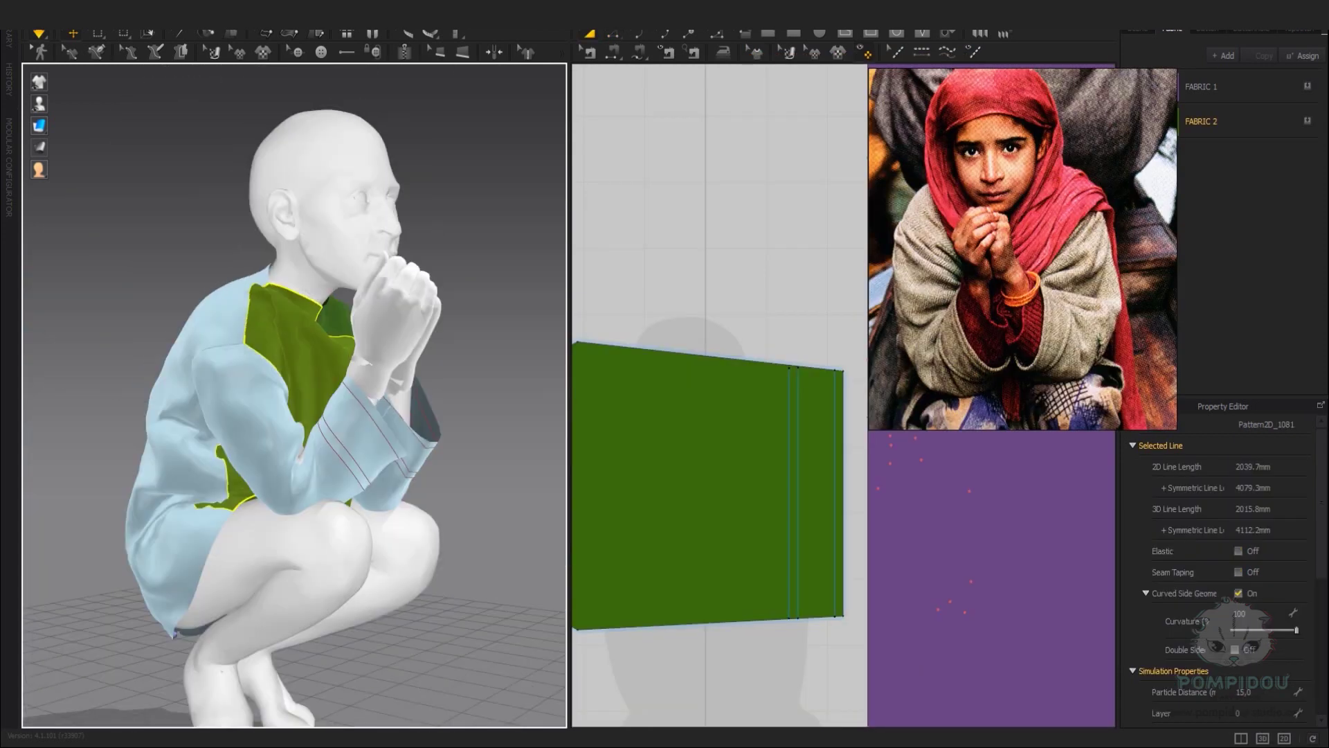
Raise the center neckline corners of the two back panels and simulate the garment.
key("z")
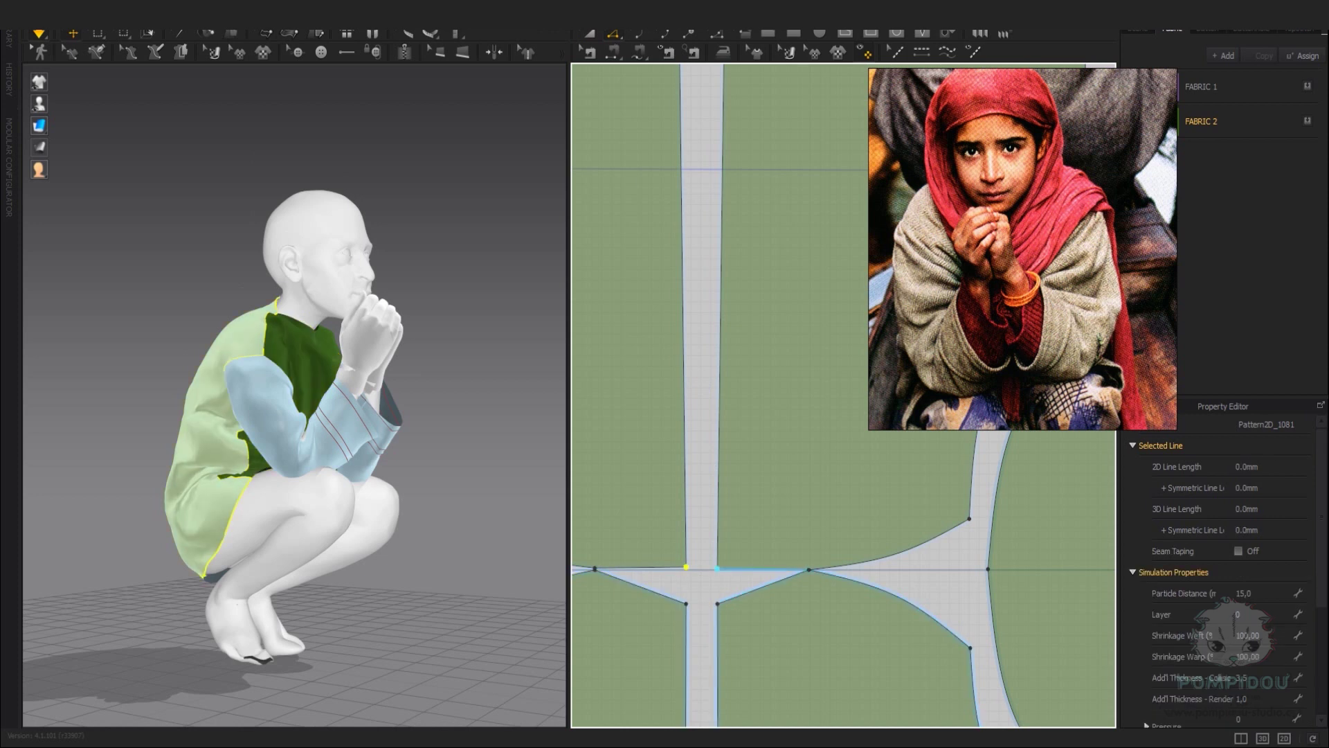
left_click_drag(701, 569, 701, 526)
key("space")
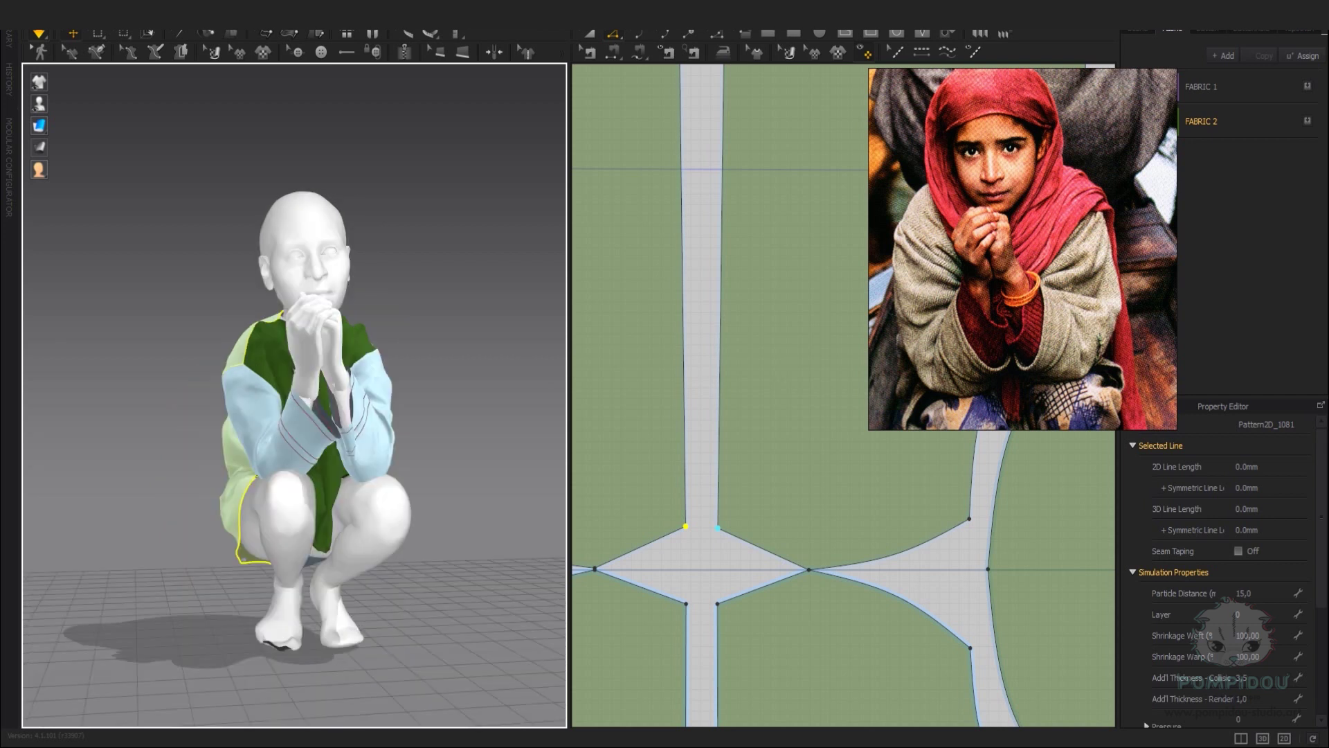
Freeze the top's front panels on the avatar.
left_click(900, 597)
right_click(281, 333)
left_click(298, 346)
right_click(246, 346)
left_click(285, 119)
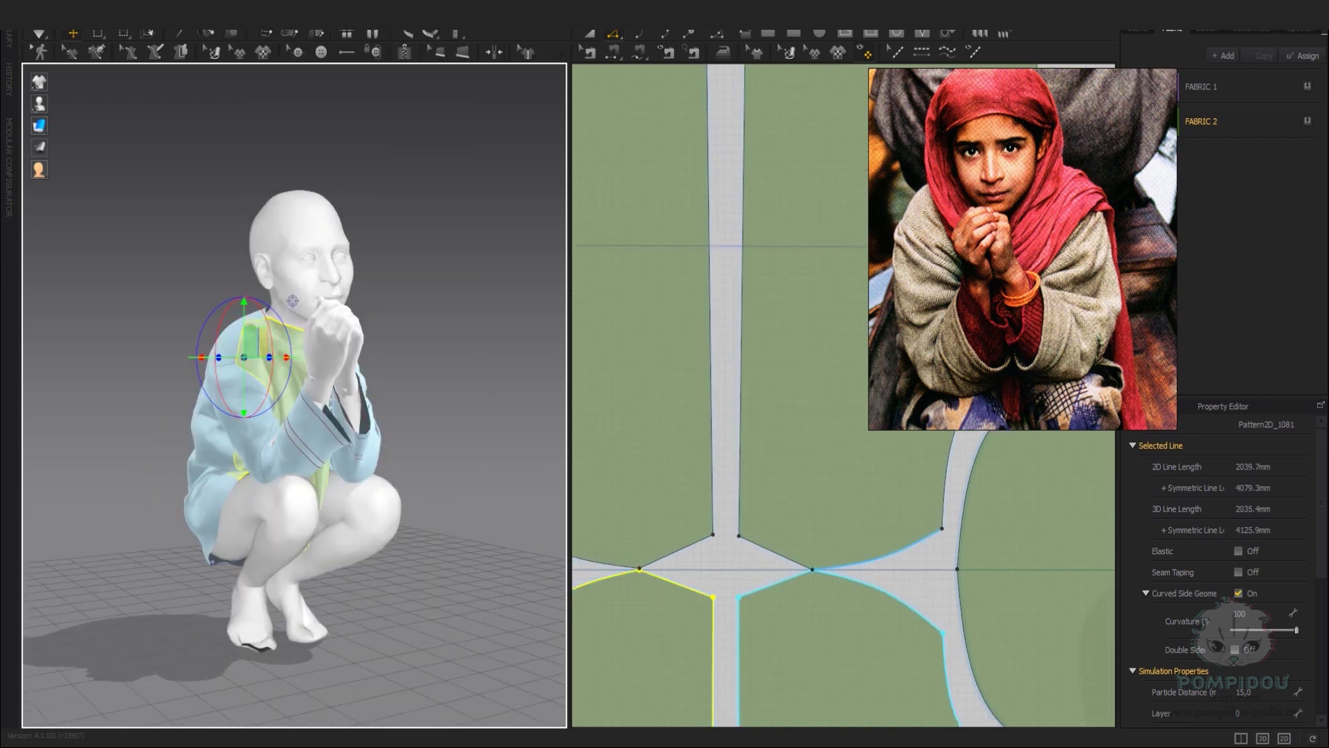
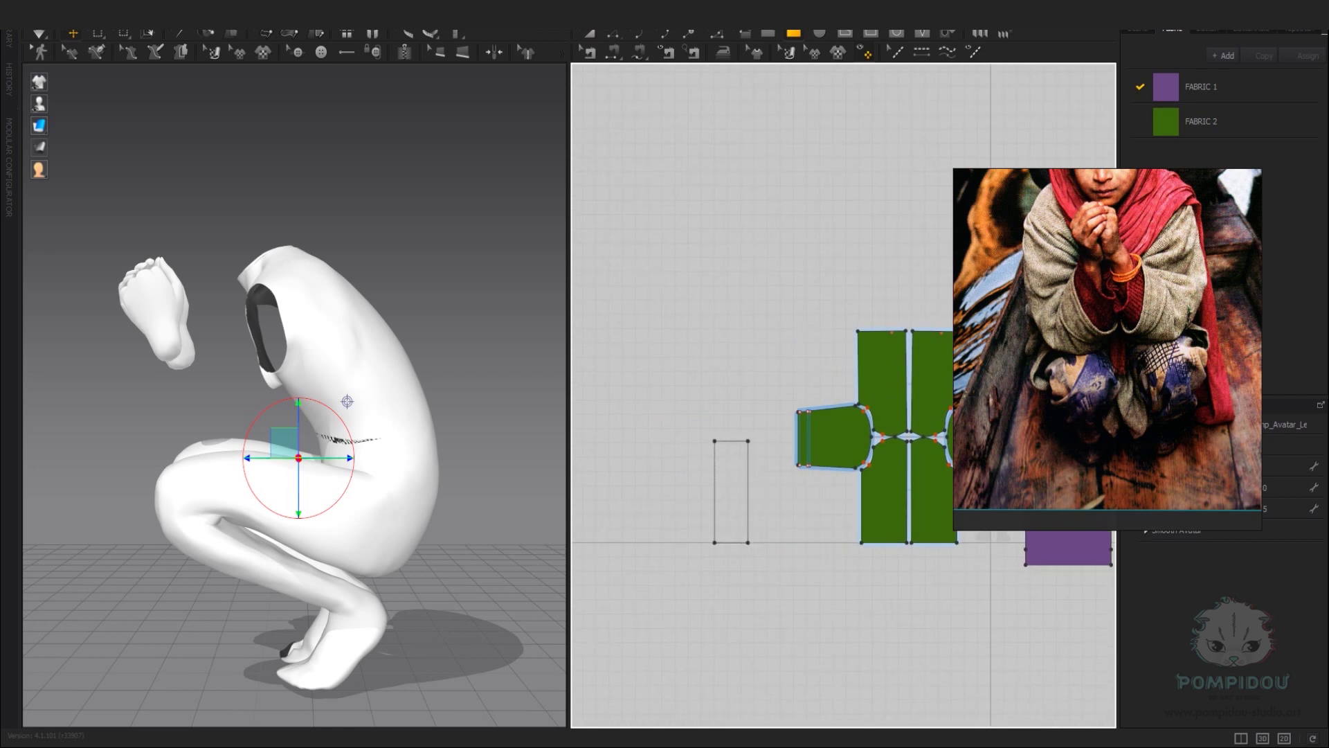
Draw a tall rectangular trouser-leg pattern in FABRIC 1 and position it in front of the avatar's leg.
left_click_drag(743, 541, 756, 543)
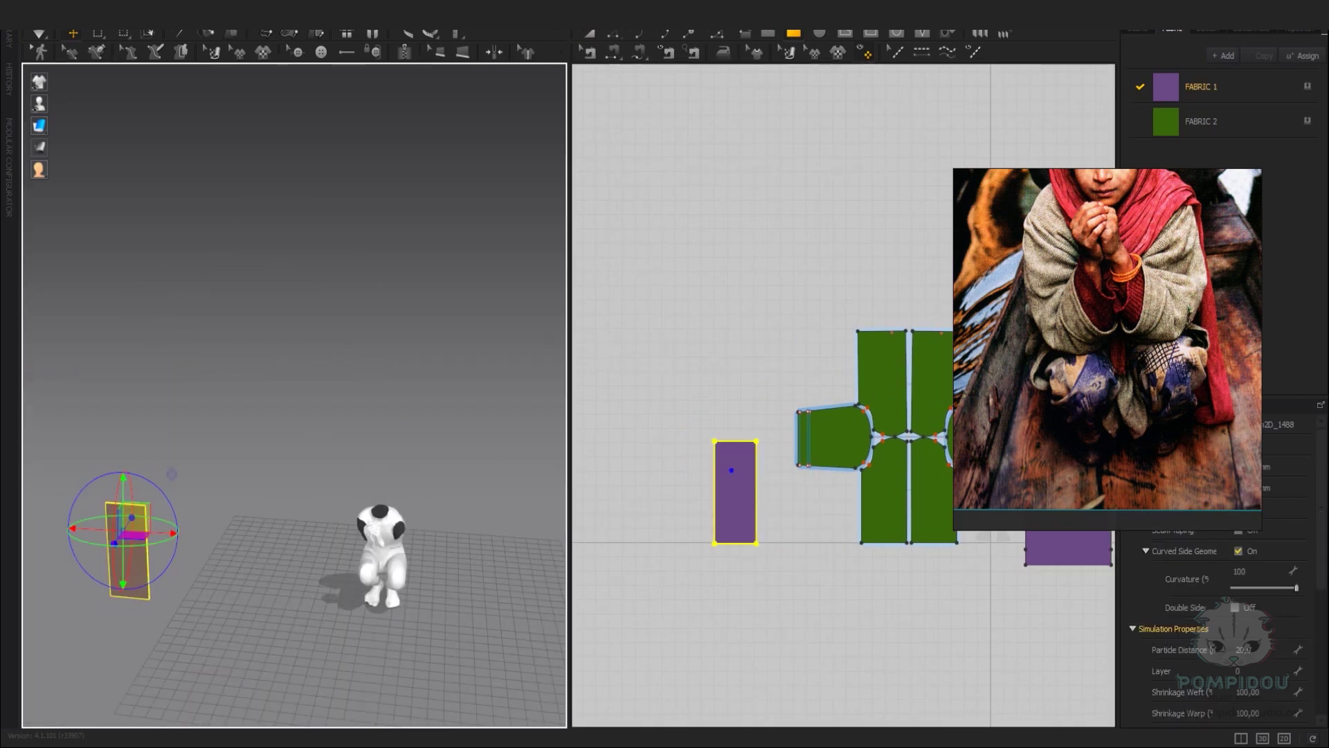
key("4")
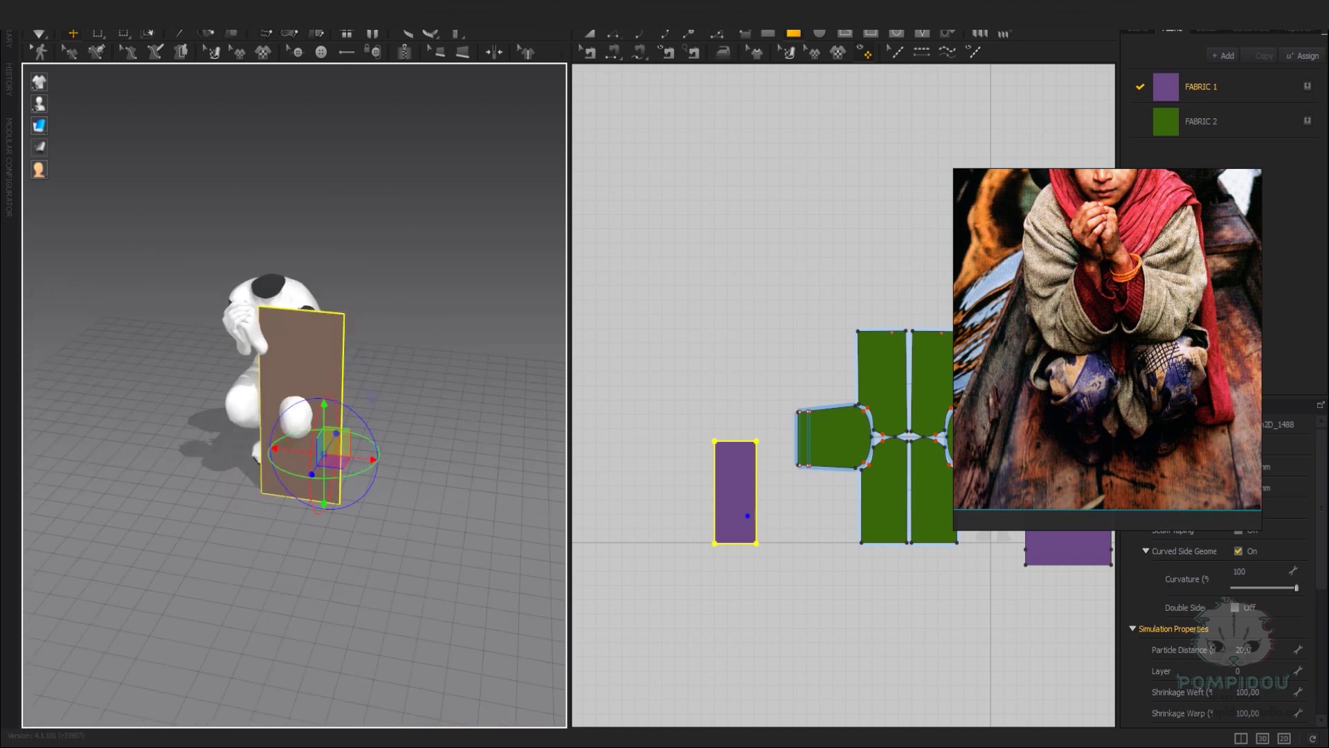
scroll(734, 503, "up", 5)
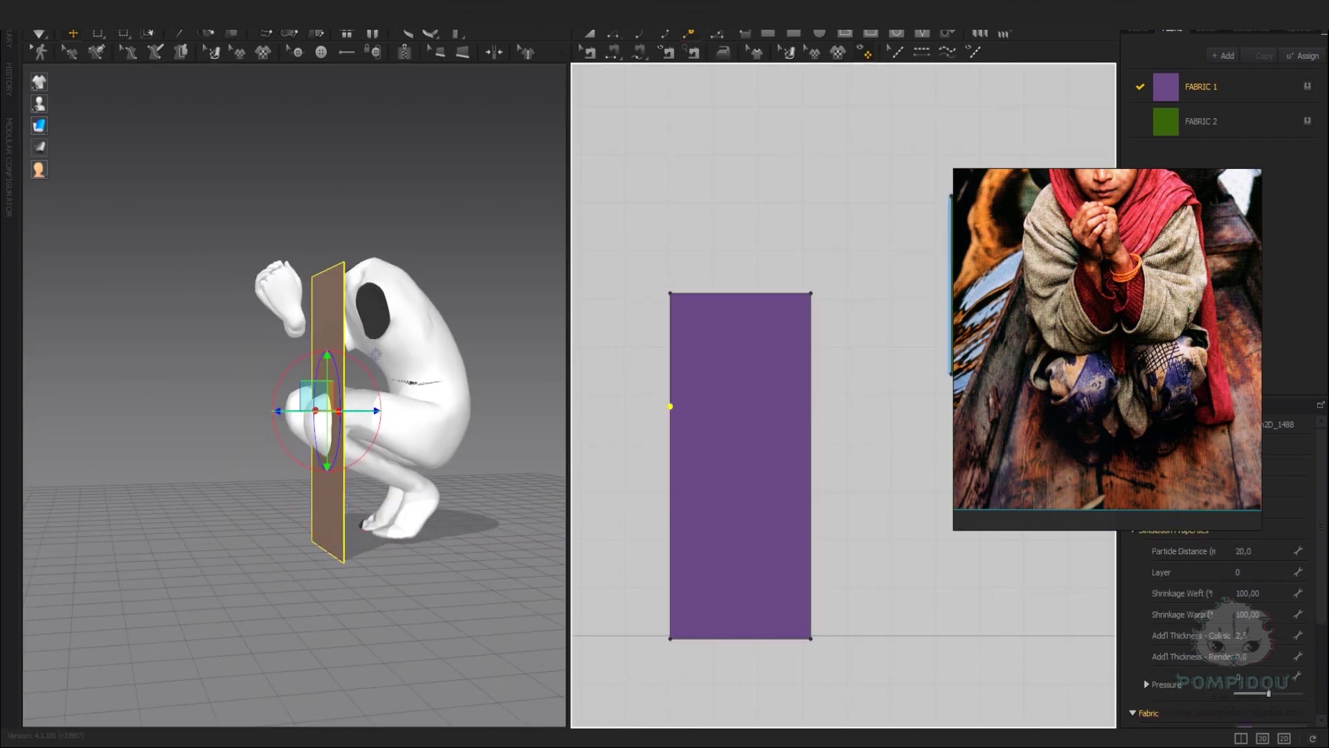
Shape the rectangle into a trouser-leg panel with a narrower waist, tapered hem, curved outer side and curved crotch edge.
key("2")
key("z")
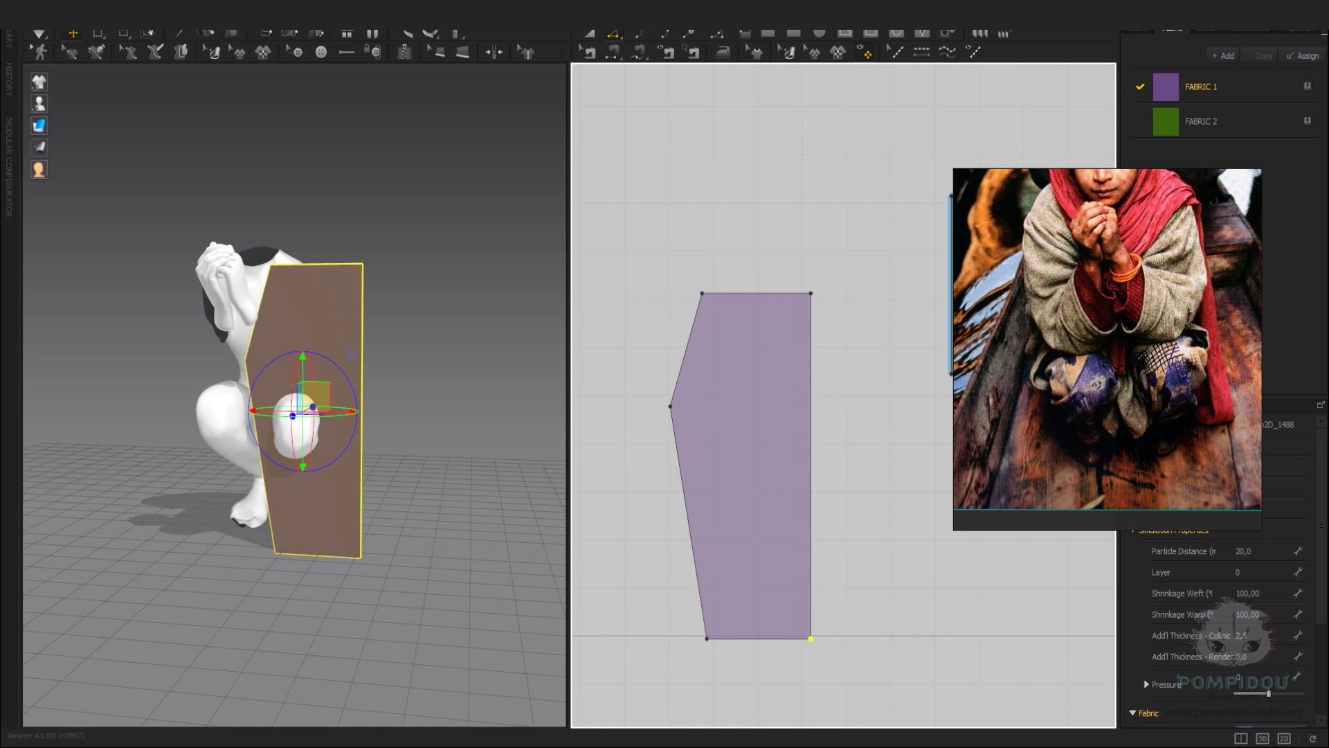
left_click_drag(810, 637, 770, 637)
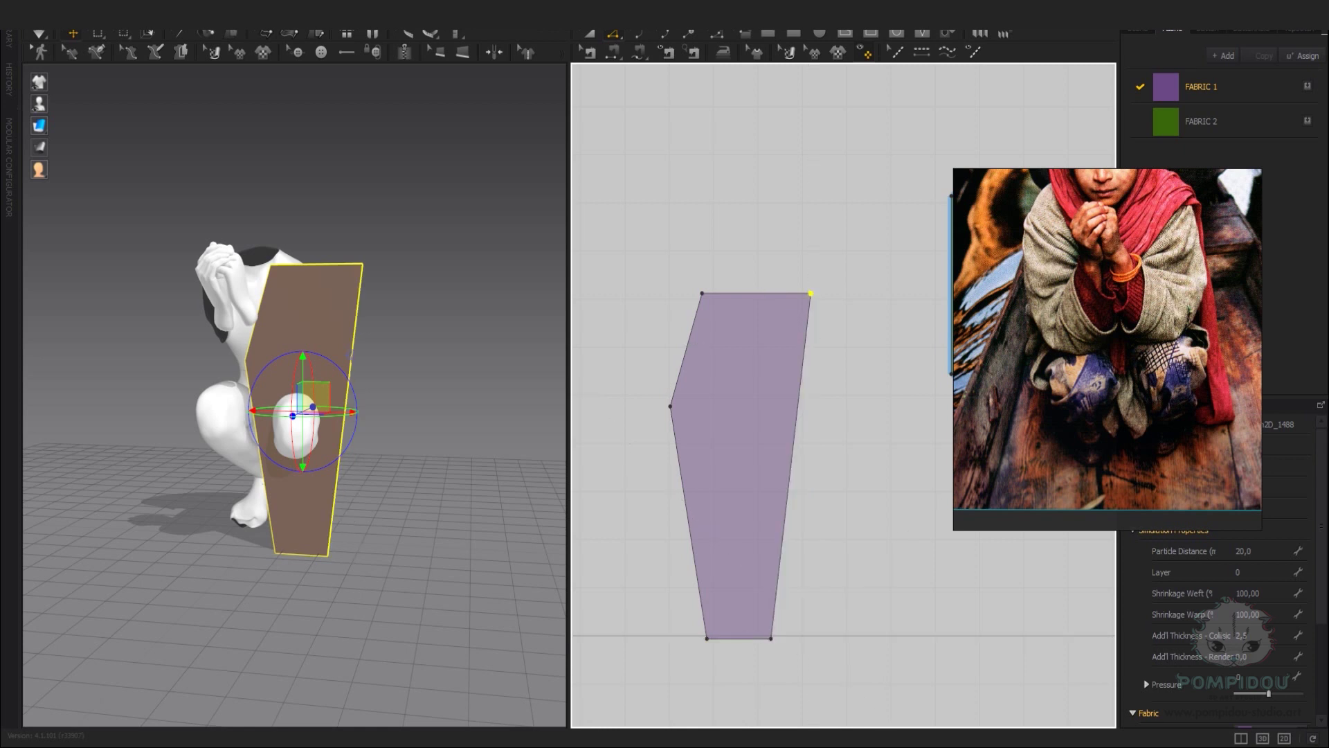
left_click_drag(811, 293, 765, 294)
left_click_drag(768, 394, 809, 394)
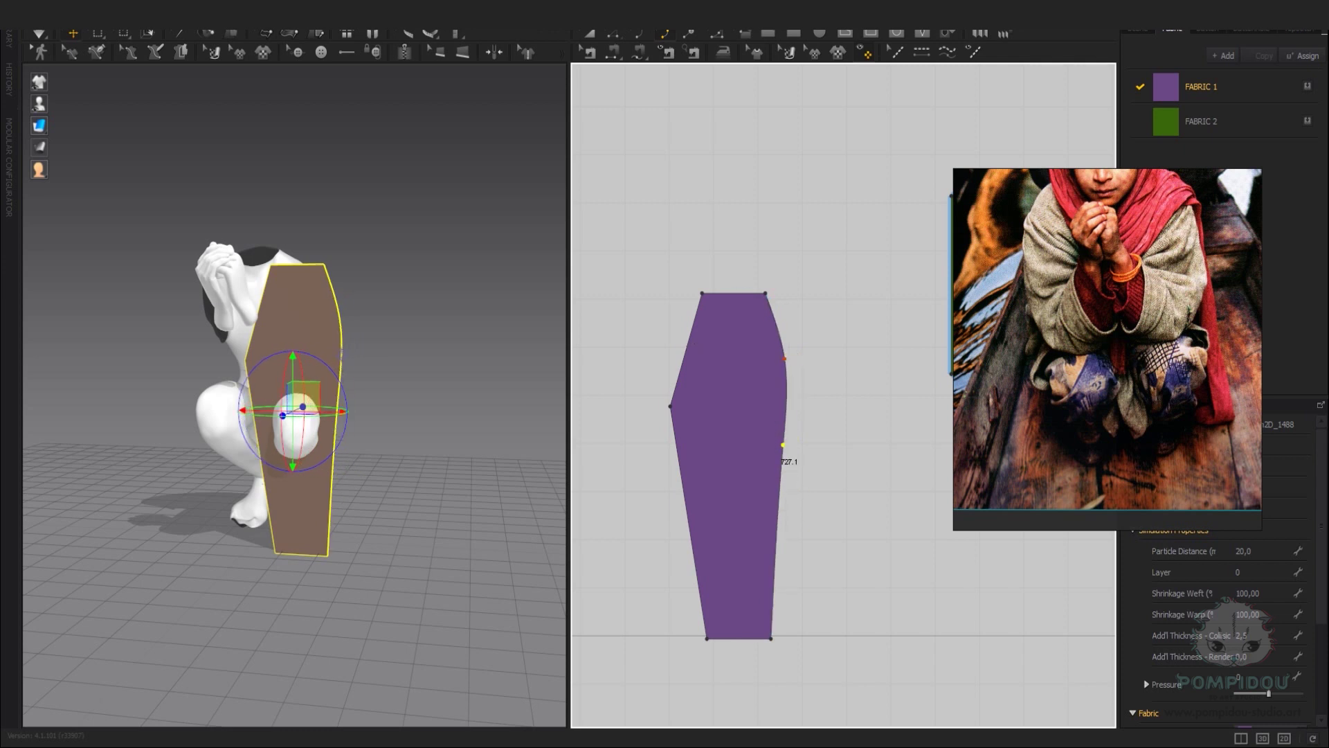
scroll(699, 323, "up", 5)
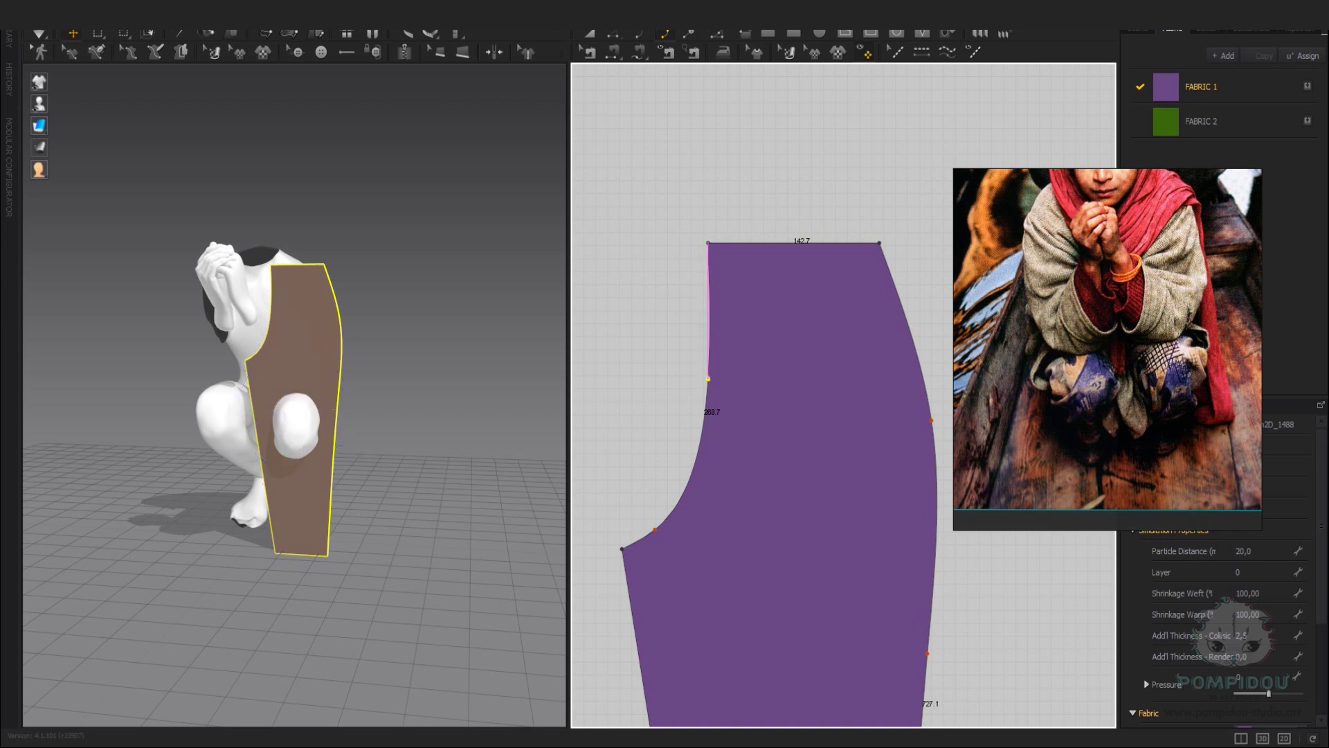
mouse_move(294, 394)
right_mouse_down()
mouse_move(308, 392)
mouse_move(298, 367)
mouse_move(318, 387)
right_mouse_up()
scroll(308, 391, "down", 3)
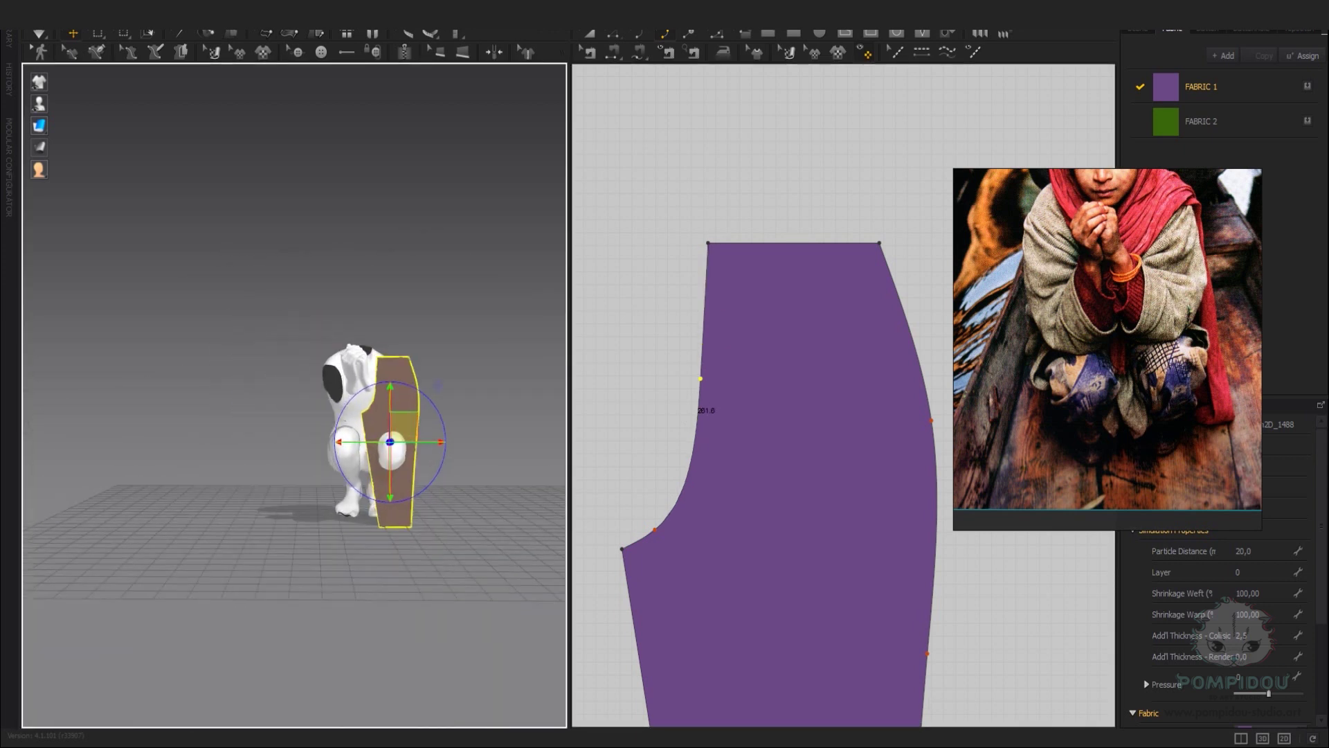
scroll(319, 387, "up", 3)
Create a mirrored copy of the trouser-leg panel for the back, and mirrored counterparts for the other leg.
scroll(620, 442, "down", 5)
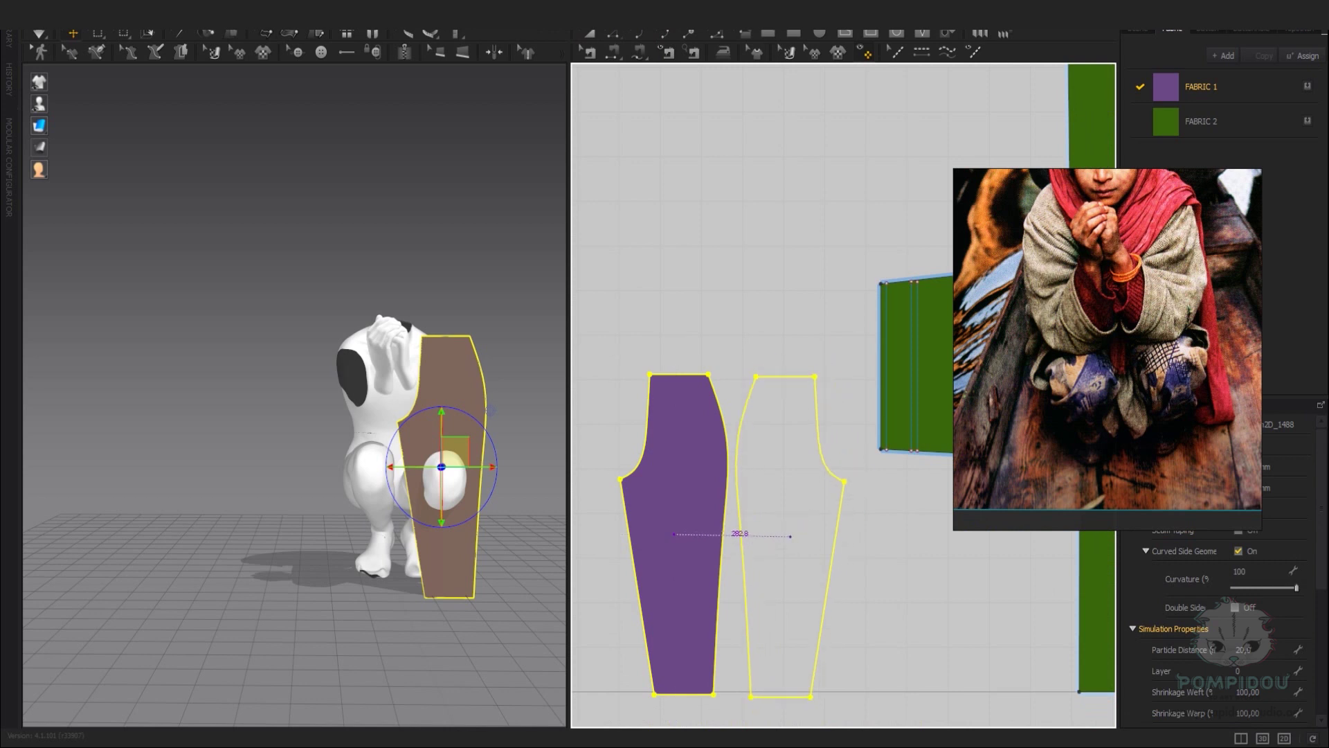
left_click(790, 535)
mouse_move(298, 312)
right_mouse_down()
mouse_move(298, 415)
mouse_move(298, 312)
right_mouse_up()
left_click(739, 533)
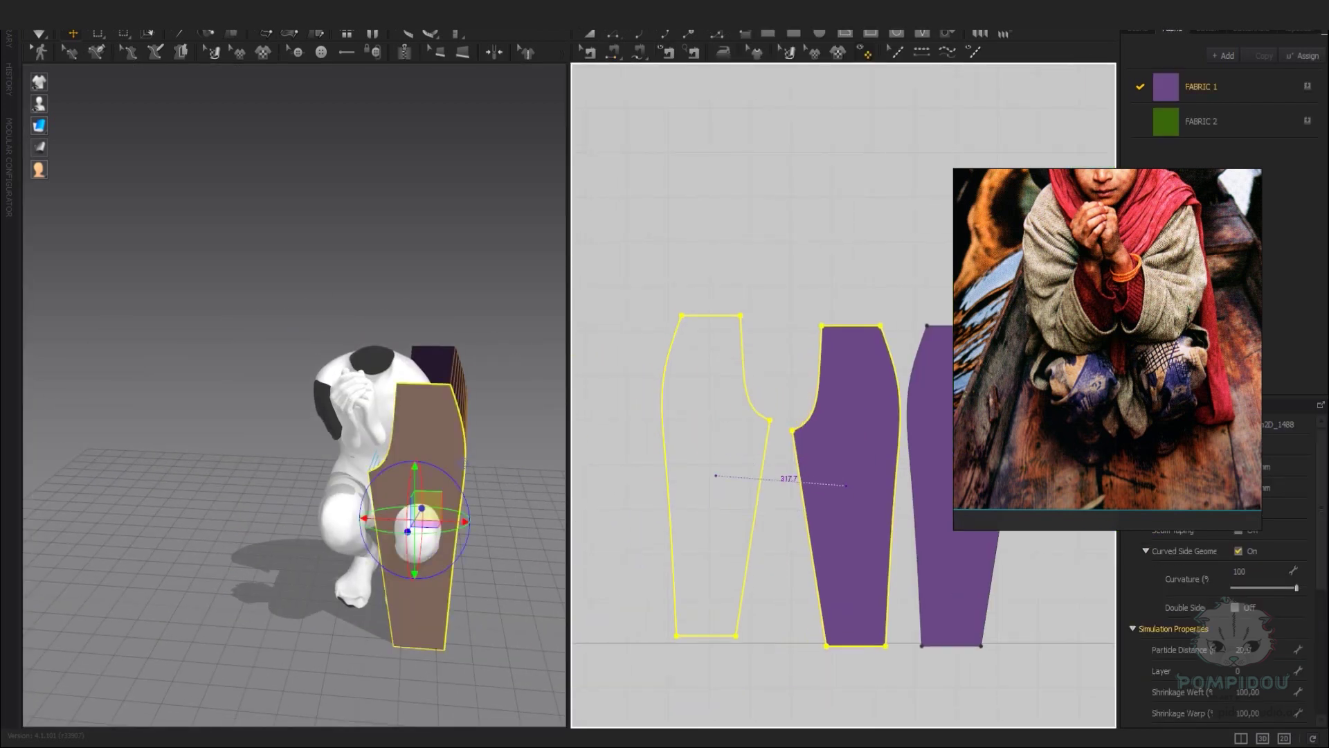
left_click(715, 475)
Sew the trouser panels together along the front and back crotch curves, side seams and inseams.
key("b")
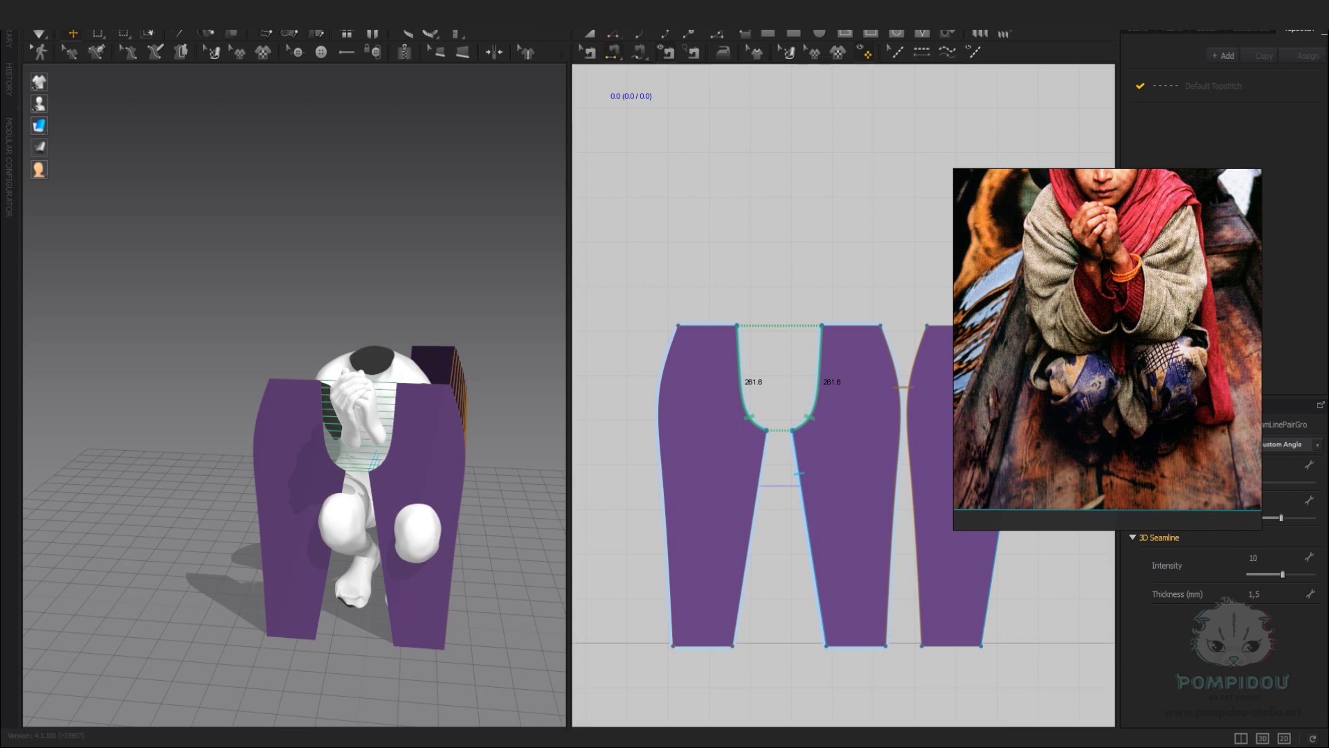
right_click(952, 387)
left_click(1008, 97)
left_click(616, 484)
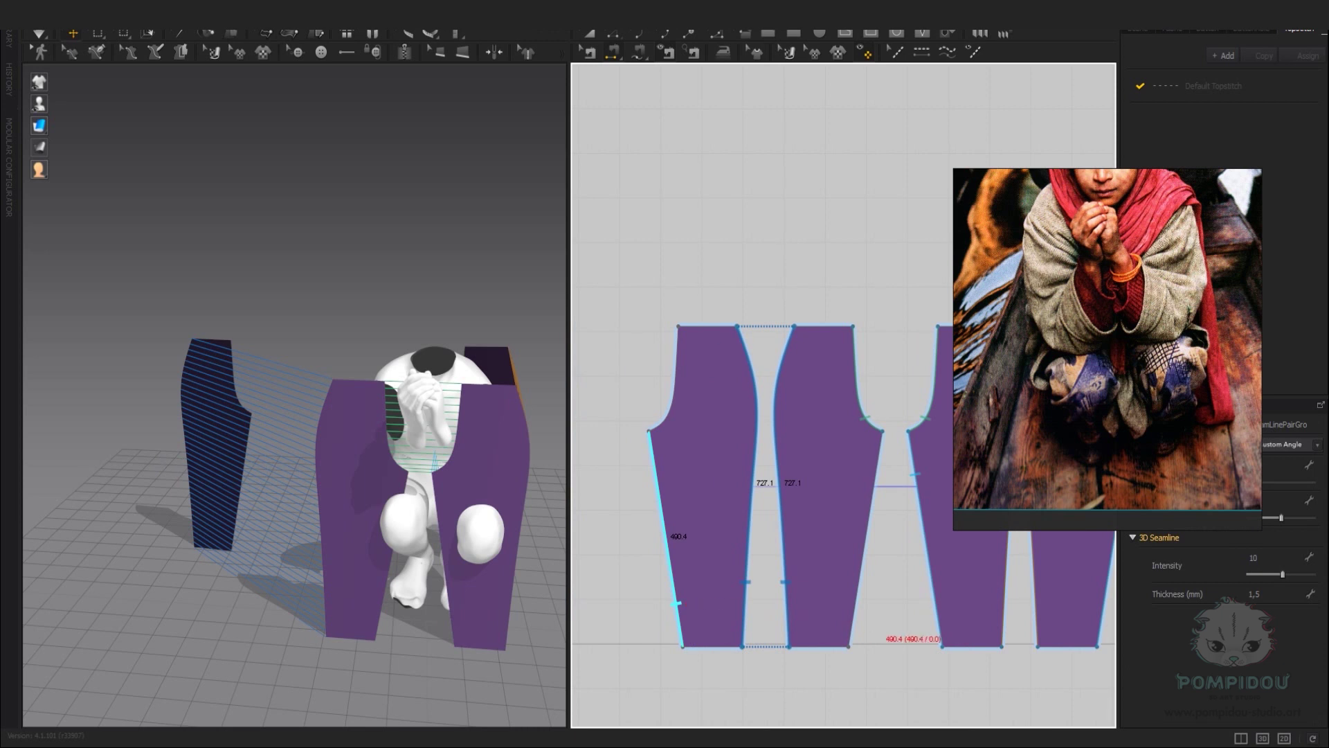
scroll(843, 484, "down", 3)
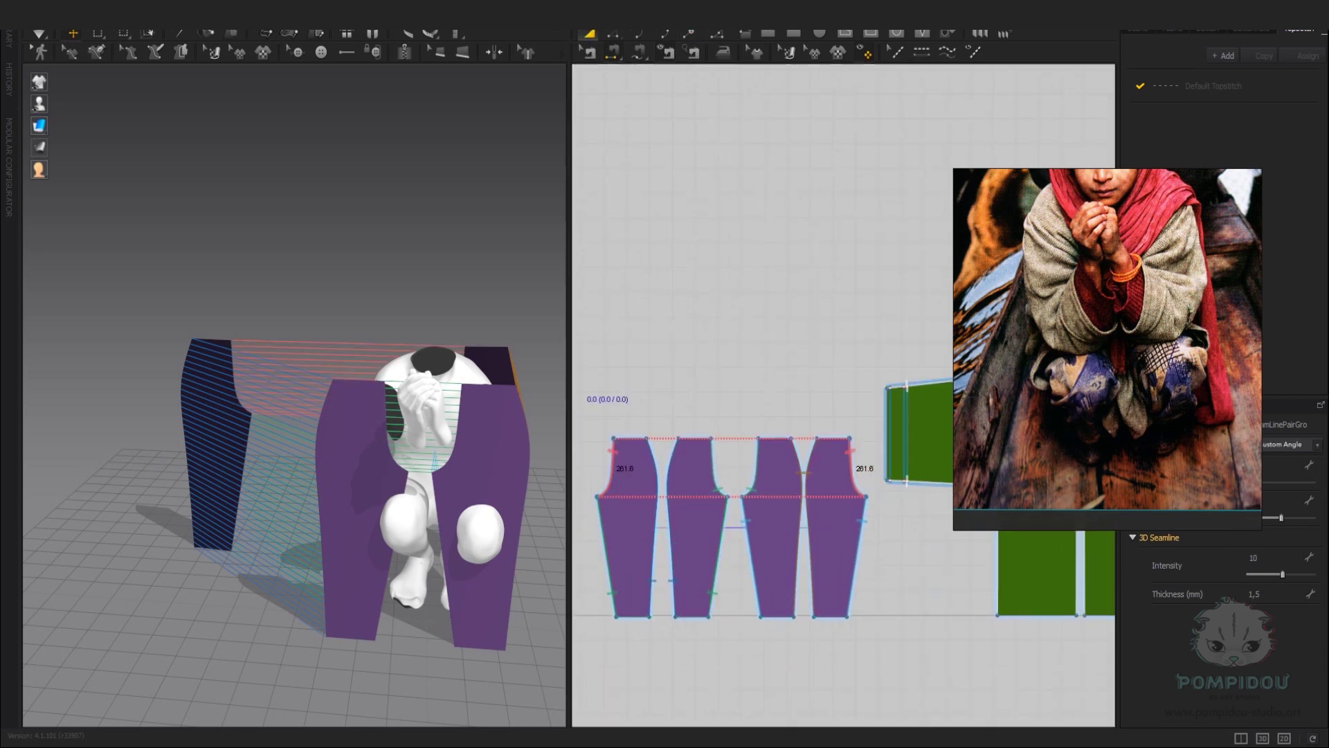
Simulate the sewn trouser panels so they wrap around the crouching avatar's hips and legs.
right_click_drag(290, 360, 207, 277)
left_click(184, 225)
right_click_drag(184, 226, 311, 415)
left_click(395, 416)
right_click_drag(394, 415, 276, 207)
left_click(33, 50)
right_click_drag(290, 346, 360, 291)
Add FABRIC 3, assign it to the four trouser panels and set its color to Red 3.
left_click_drag(1107, 346, 814, 227)
left_click(1223, 56)
left_click(1303, 55)
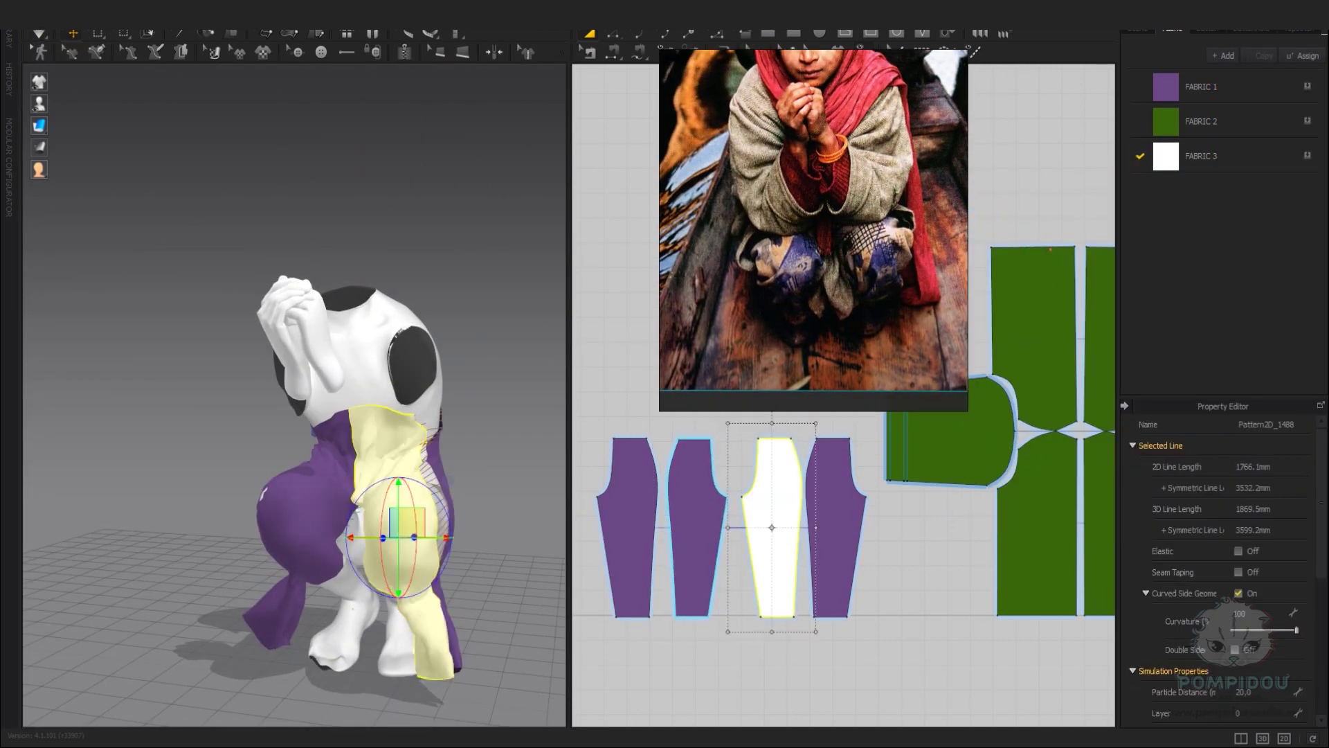
left_click(699, 526)
left_click(626, 526)
left_click(835, 527)
left_click(1201, 155)
left_click(1300, 596)
left_click(430, 418)
Shorten the side-seam and inseam sewing on the trouser leg to end near the knee, with the inseam about 253 mm.
right_click_drag(277, 347, 346, 311)
scroll(291, 416, "up", 3)
right_click_drag(290, 381, 394, 268)
left_click(348, 317)
left_click(348, 317)
scroll(761, 485, "up", 6)
left_click(393, 268)
key("b")
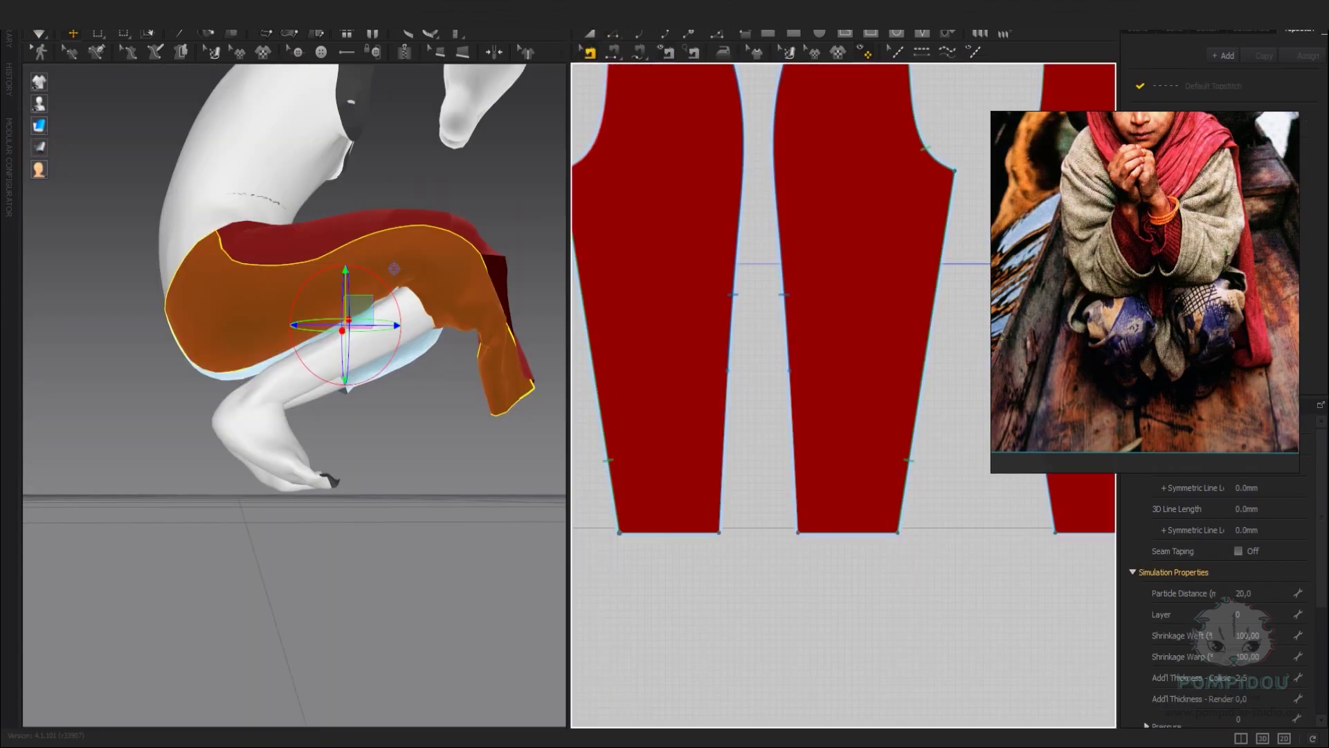
left_click(928, 347)
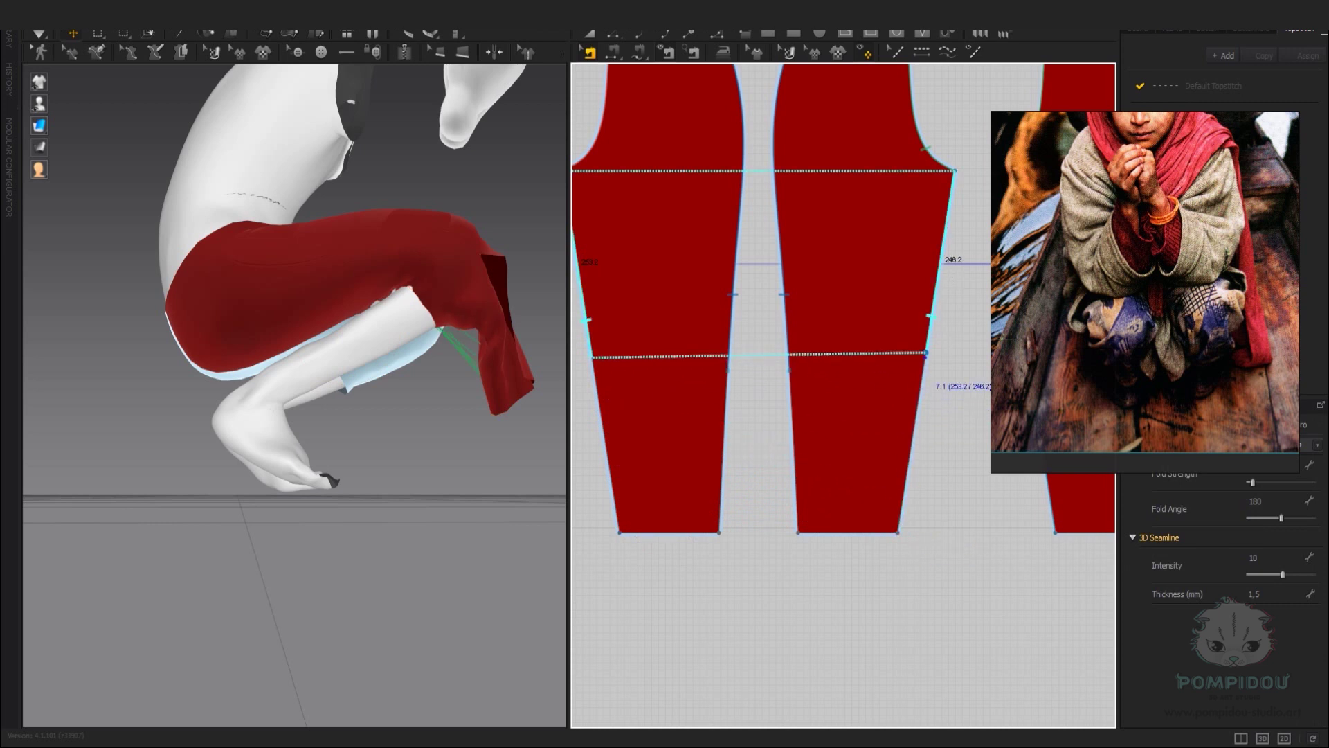
key("Escape")
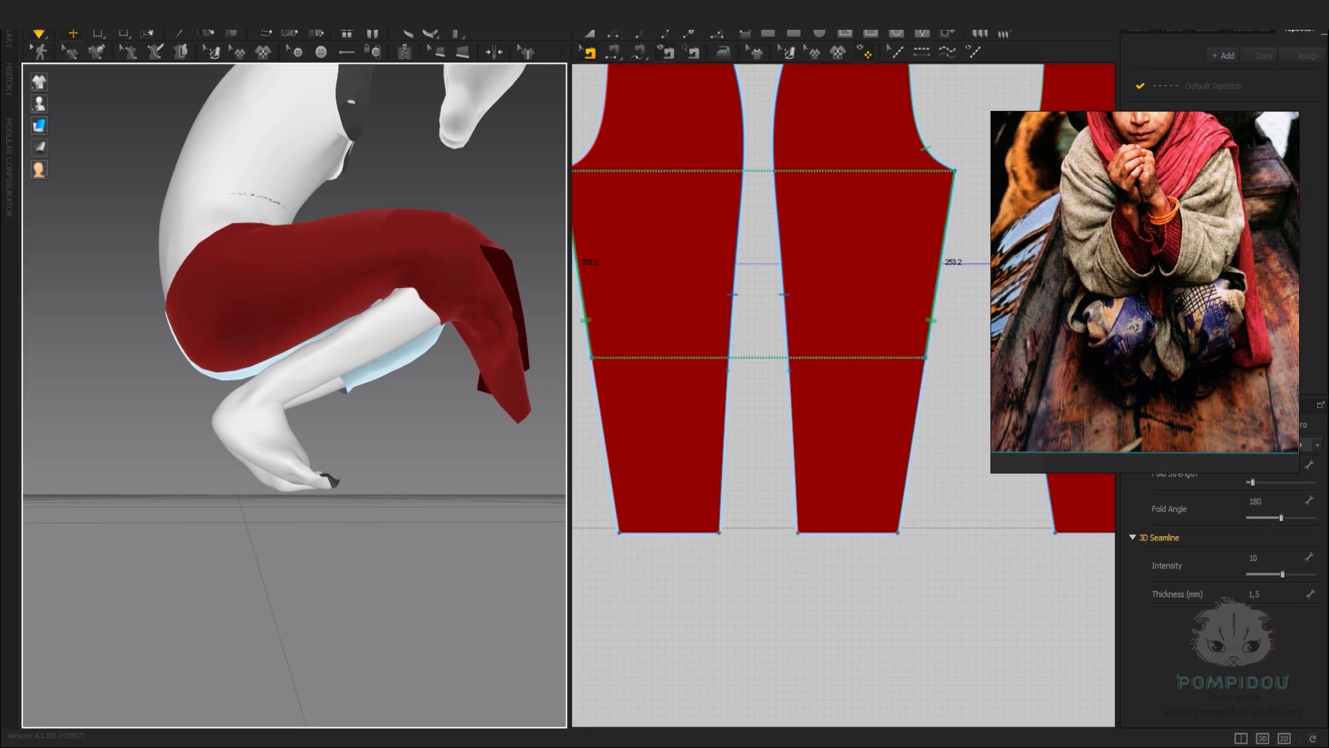
Pull the loose lower part of the trouser leg down and around the calf.
mouse_move(291, 312)
right_mouse_down()
mouse_move(374, 297)
mouse_move(311, 311)
right_mouse_up()
left_click(386, 297)
key("Escape")
scroll(291, 311, "up", 2)
left_click(187, 395)
scroll(194, 388, "up", 5)
left_click(198, 361)
right_click_drag(199, 361, 500, 234)
scroll(434, 241, "up", 5)
left_click(500, 234)
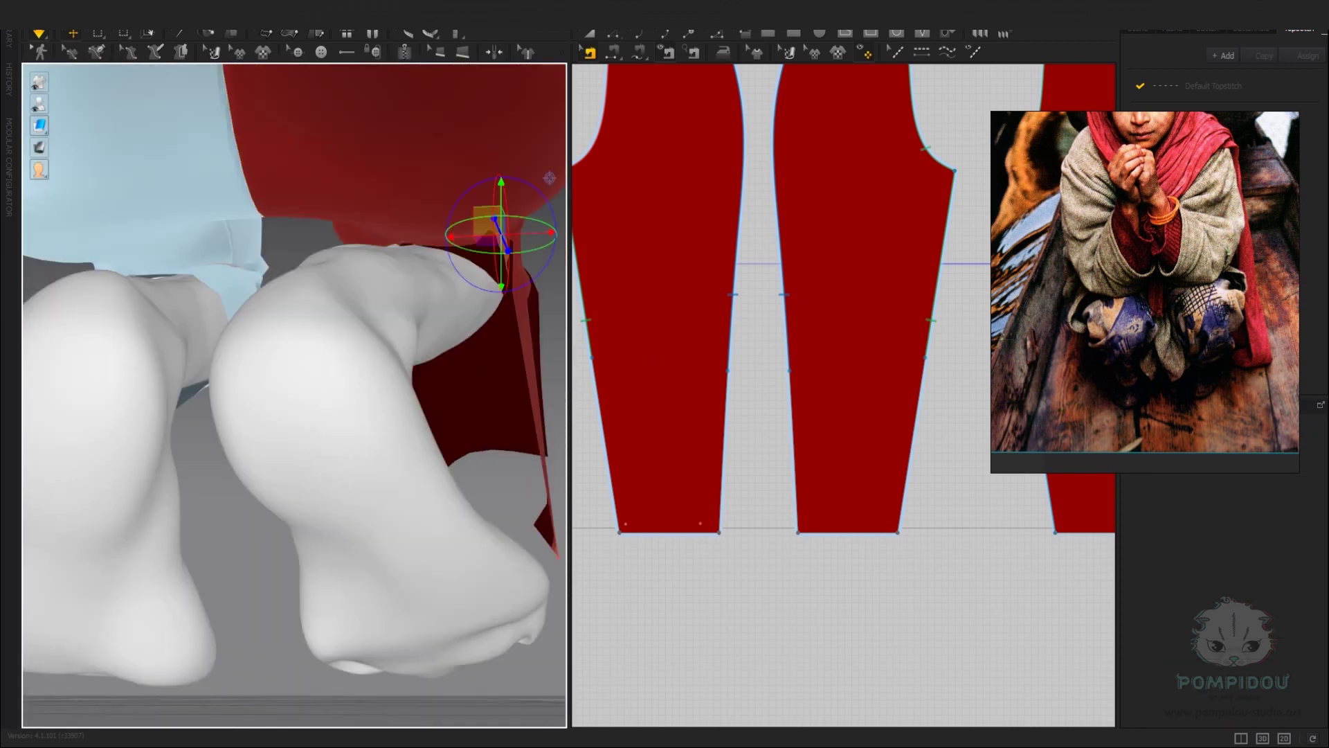
Freeze the back trouser panel that lies around the calf.
right_click_drag(487, 441, 263, 319)
right_click(263, 318)
left_click(325, 317)
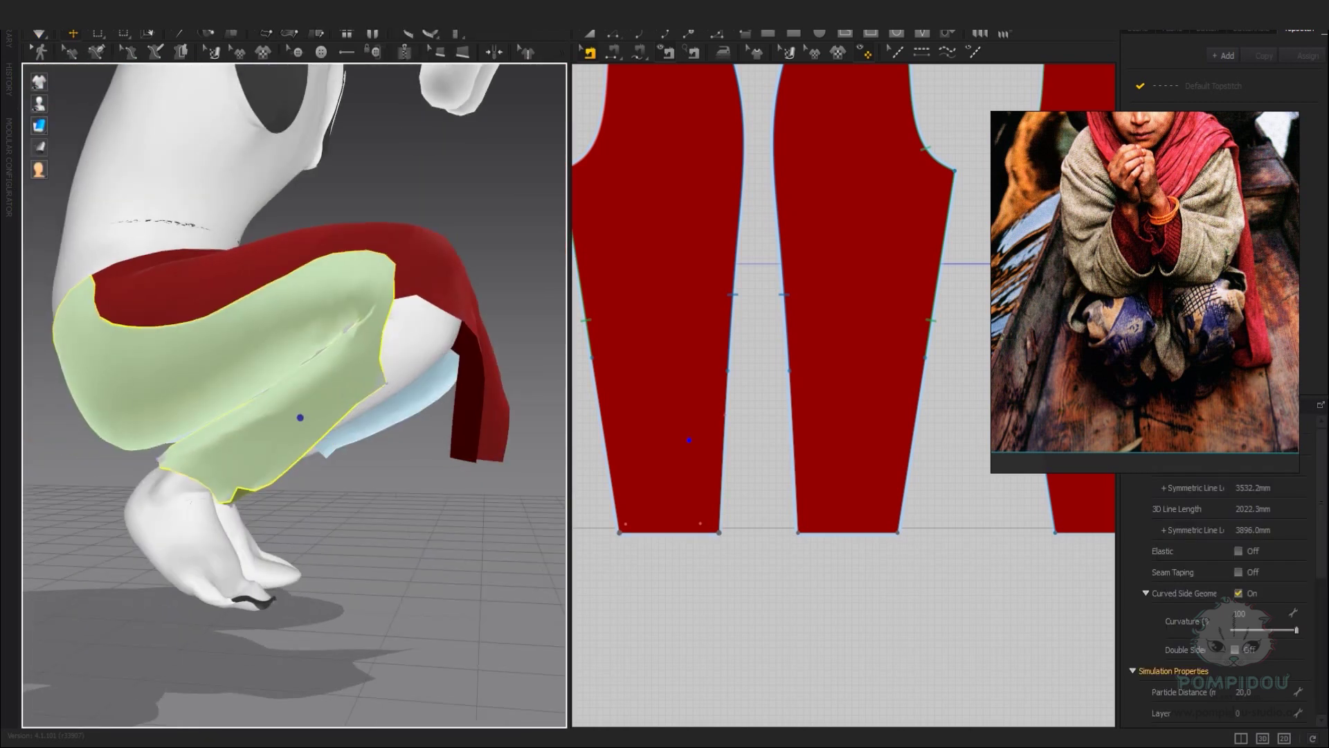
Extend the inseam and side-seam sewing of the trouser leg down to the hem and simulate the closure.
left_click(590, 346)
left_click(936, 312)
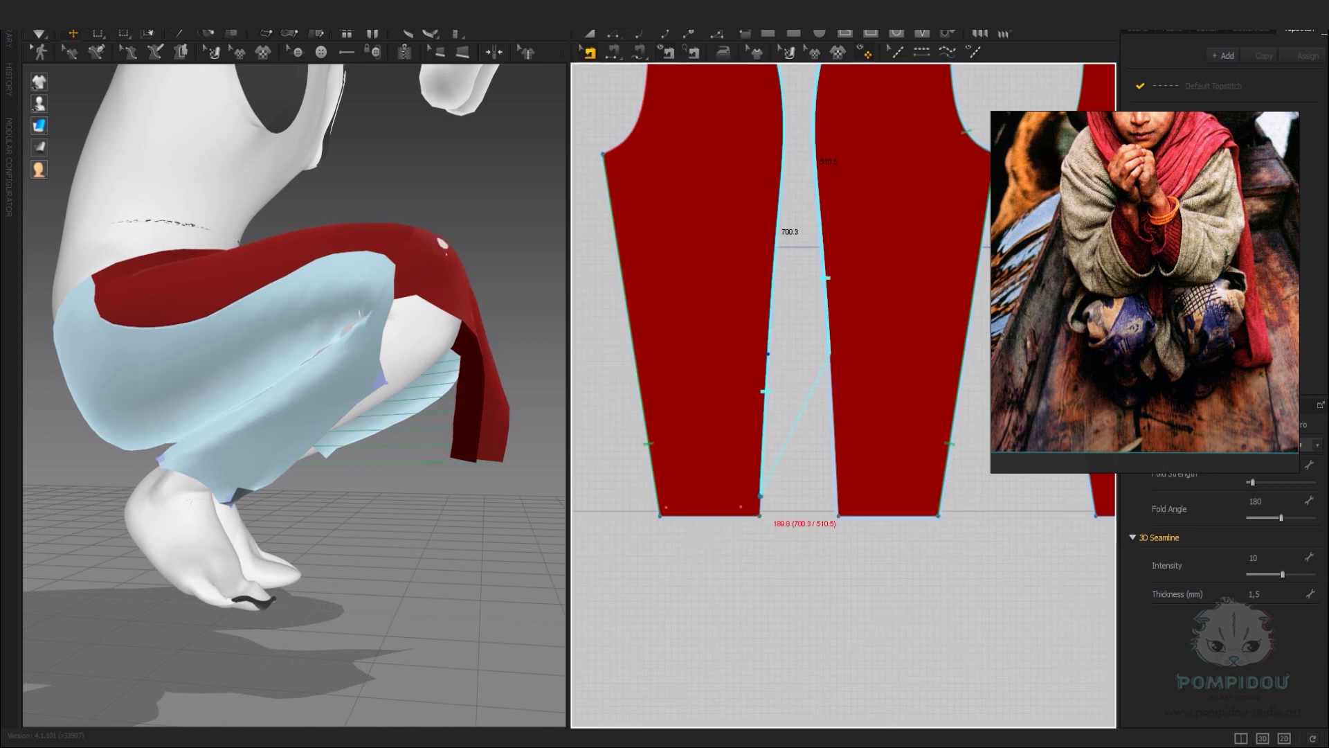
key("2")
key("space")
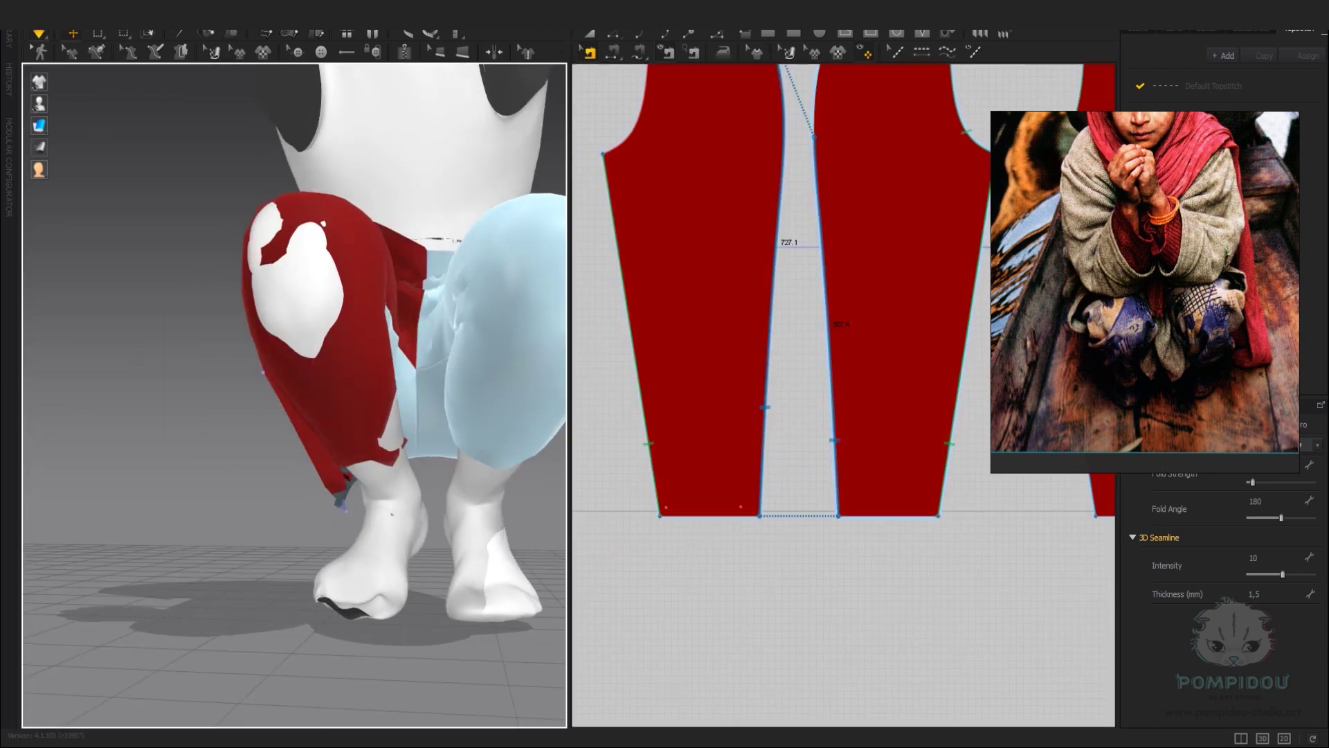
Pull the front trouser panel over the bent knee and unfreeze the back panel.
right_click_drag(263, 371, 360, 415)
scroll(524, 491, "up", 5)
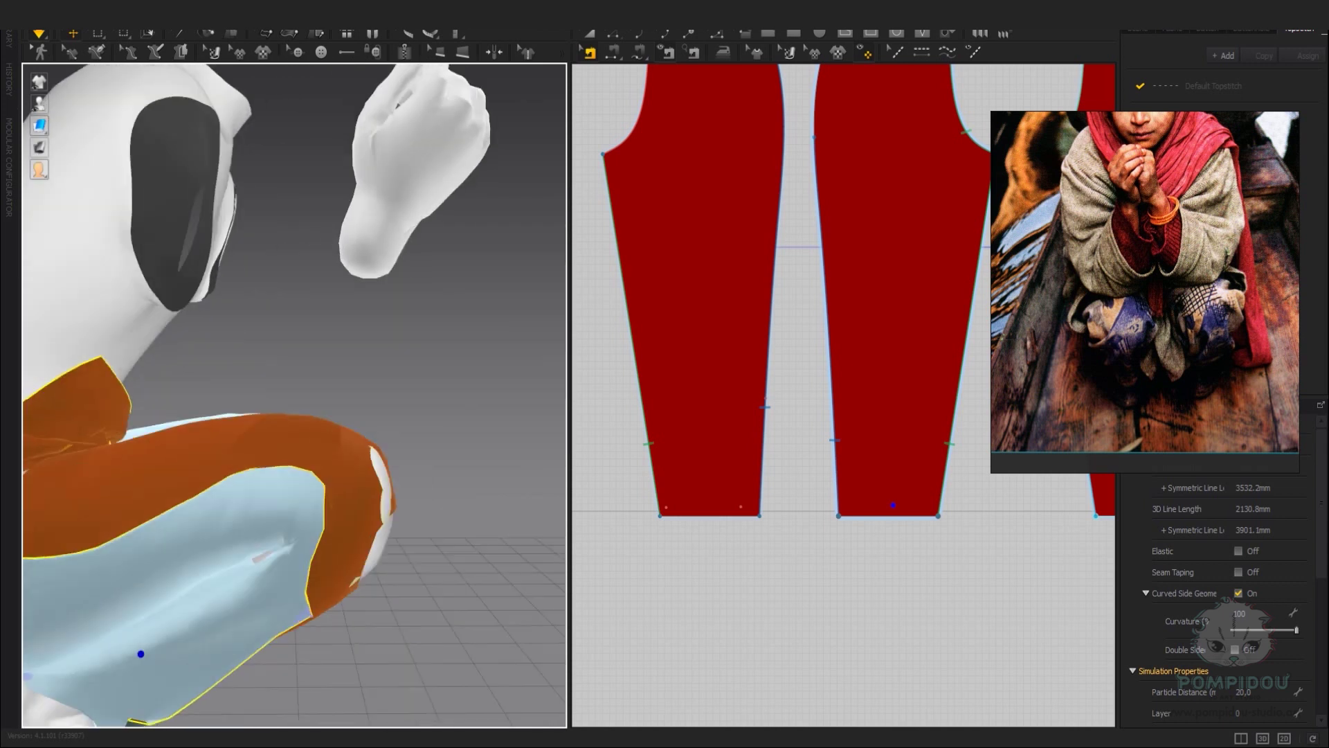
right_click_drag(524, 491, 415, 346)
right_click(327, 297)
right_click(323, 576)
right_click(488, 415)
right_click_drag(415, 346, 360, 374)
left_click(312, 277)
right_click_drag(311, 277, 416, 388)
scroll(346, 415, "up", 3)
scroll(844, 346, "up", 3)
scroll(845, 346, "down", 3)
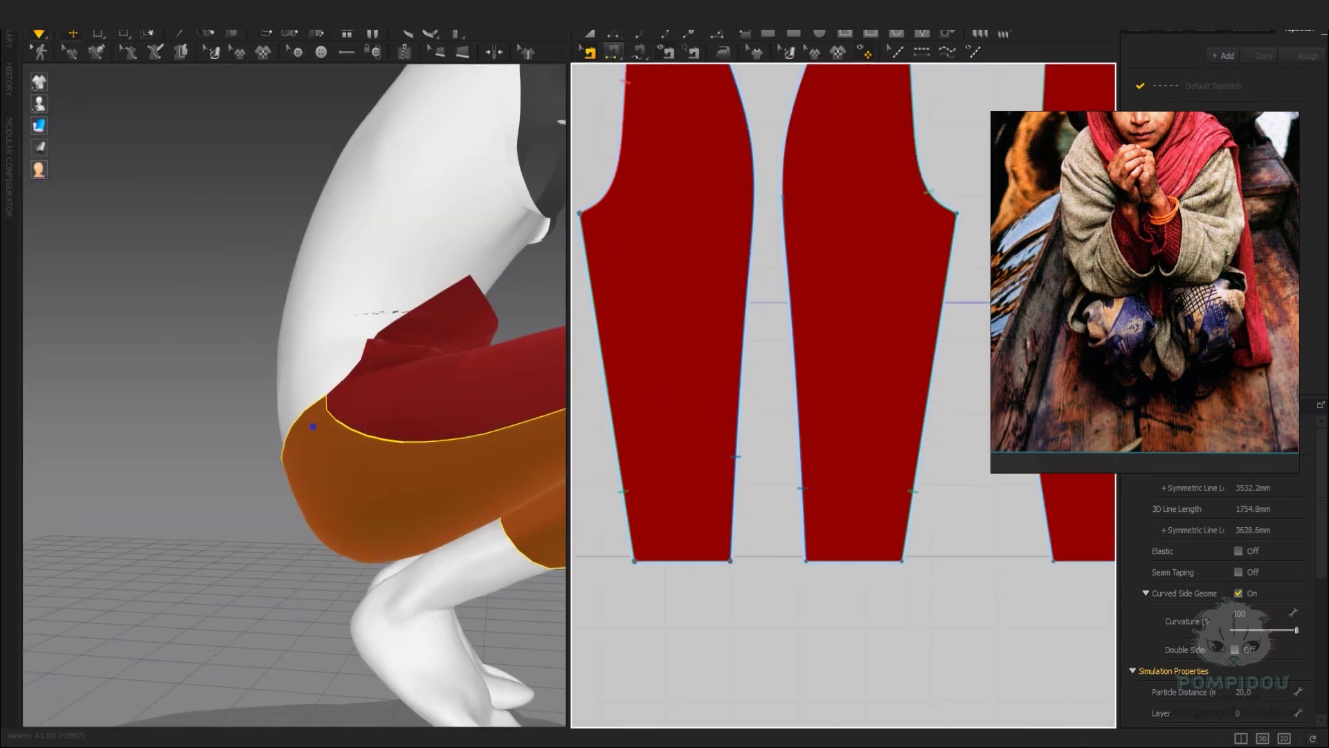
Pull the folded front waist fabric into place on the hips while simulating the trousers.
left_click(744, 332)
right_click_drag(844, 312, 752, 542)
scroll(692, 484, "down", 2)
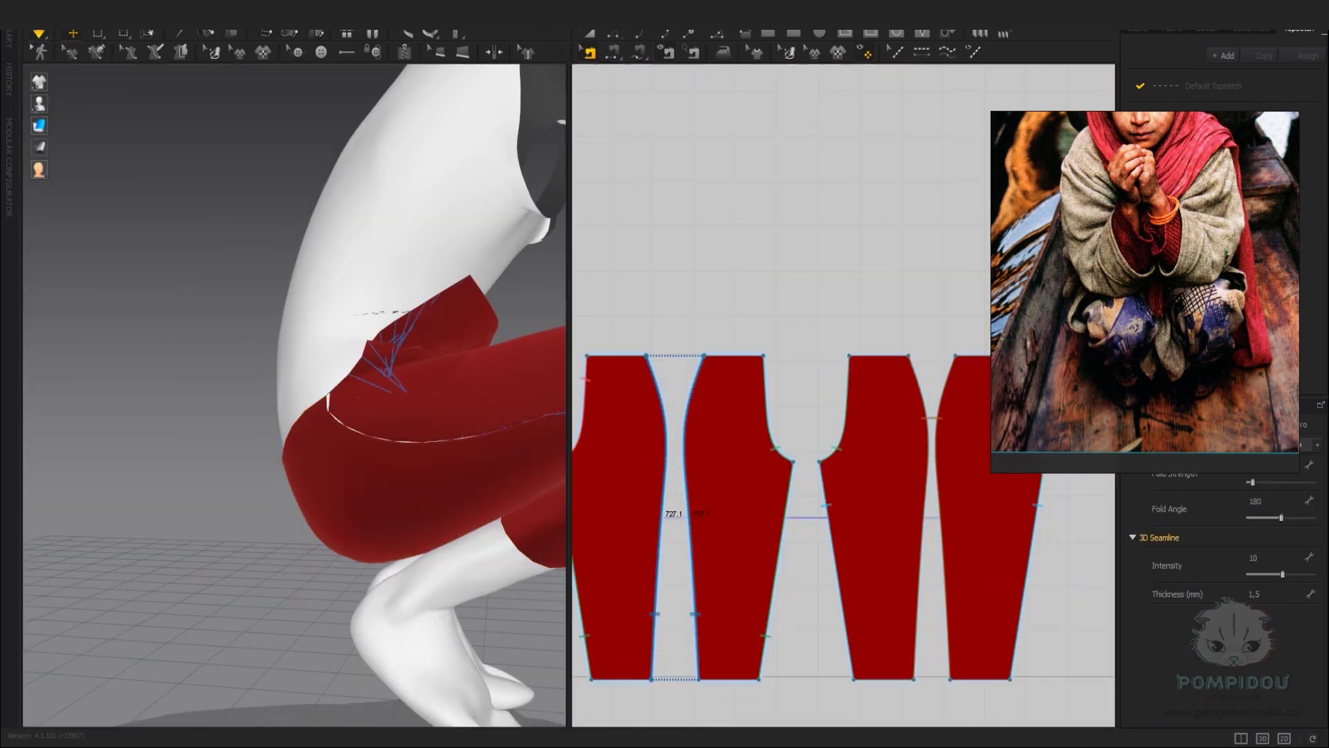
left_click(97, 52)
left_click(416, 353)
right_click_drag(416, 377, 423, 724)
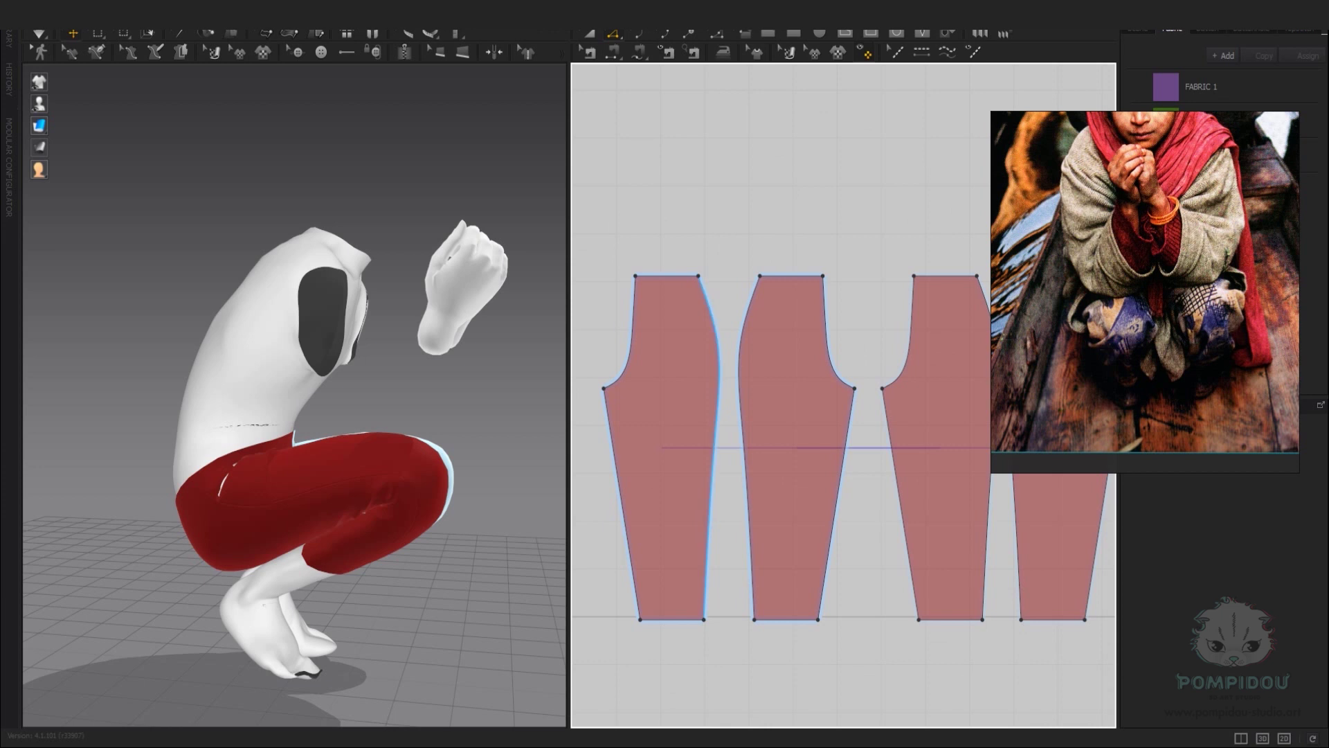
Widen the back trouser panels along their outer side and lengthen all the trouser panels at the hem.
left_click(718, 447)
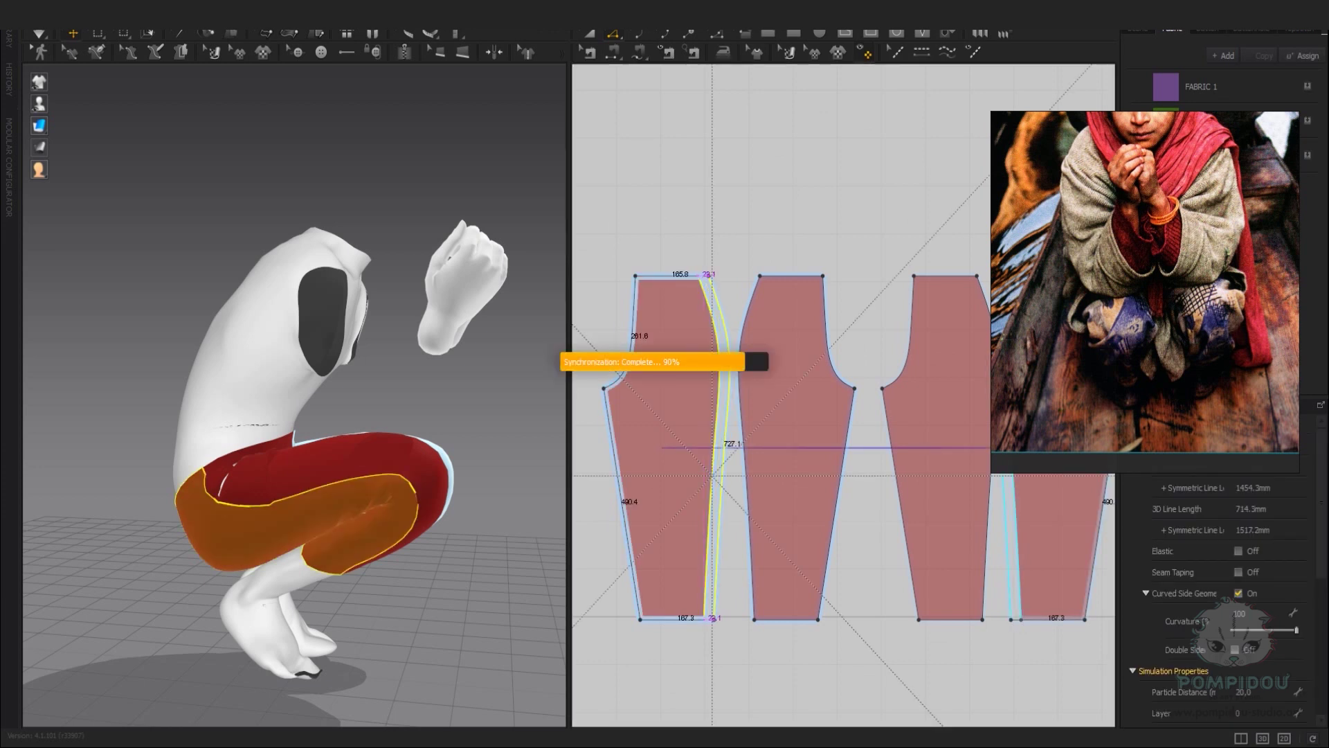
right_click_drag(620, 605, 620, 460)
left_click_drag(619, 460, 834, 492)
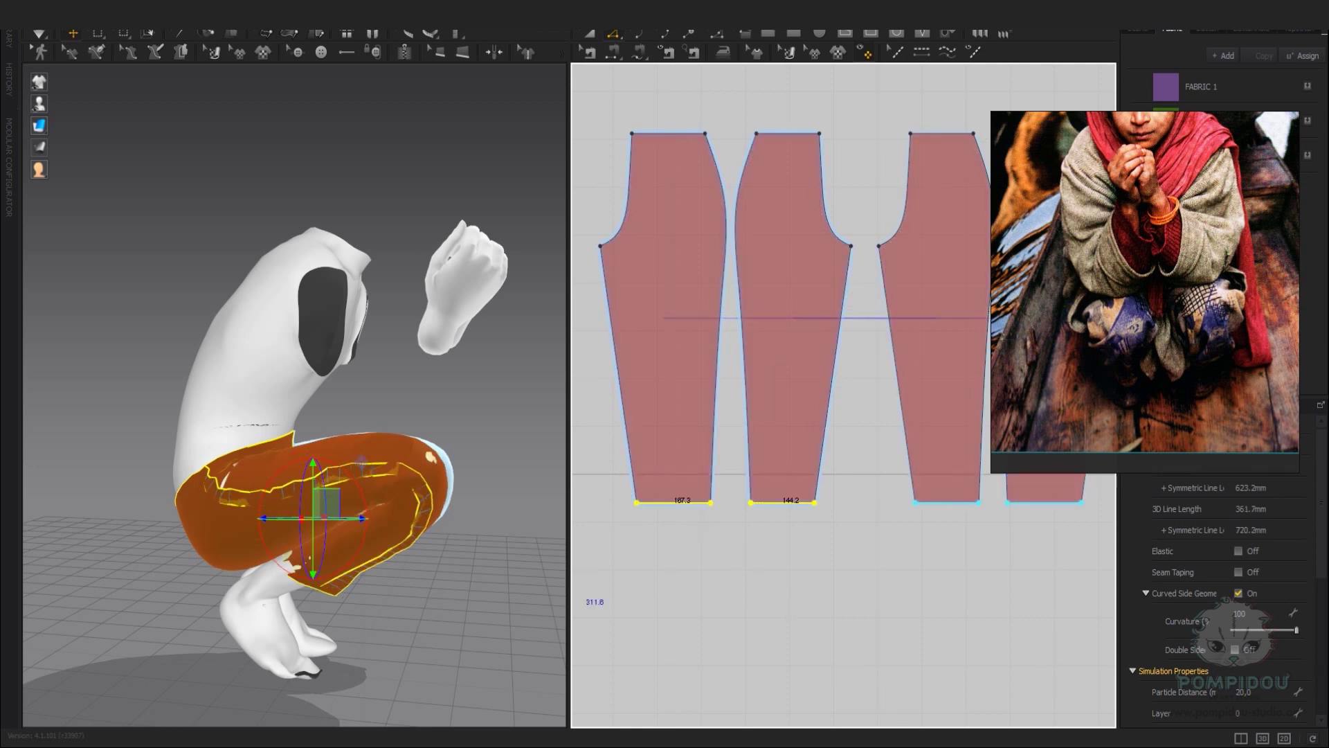
left_click_drag(676, 514, 694, 544)
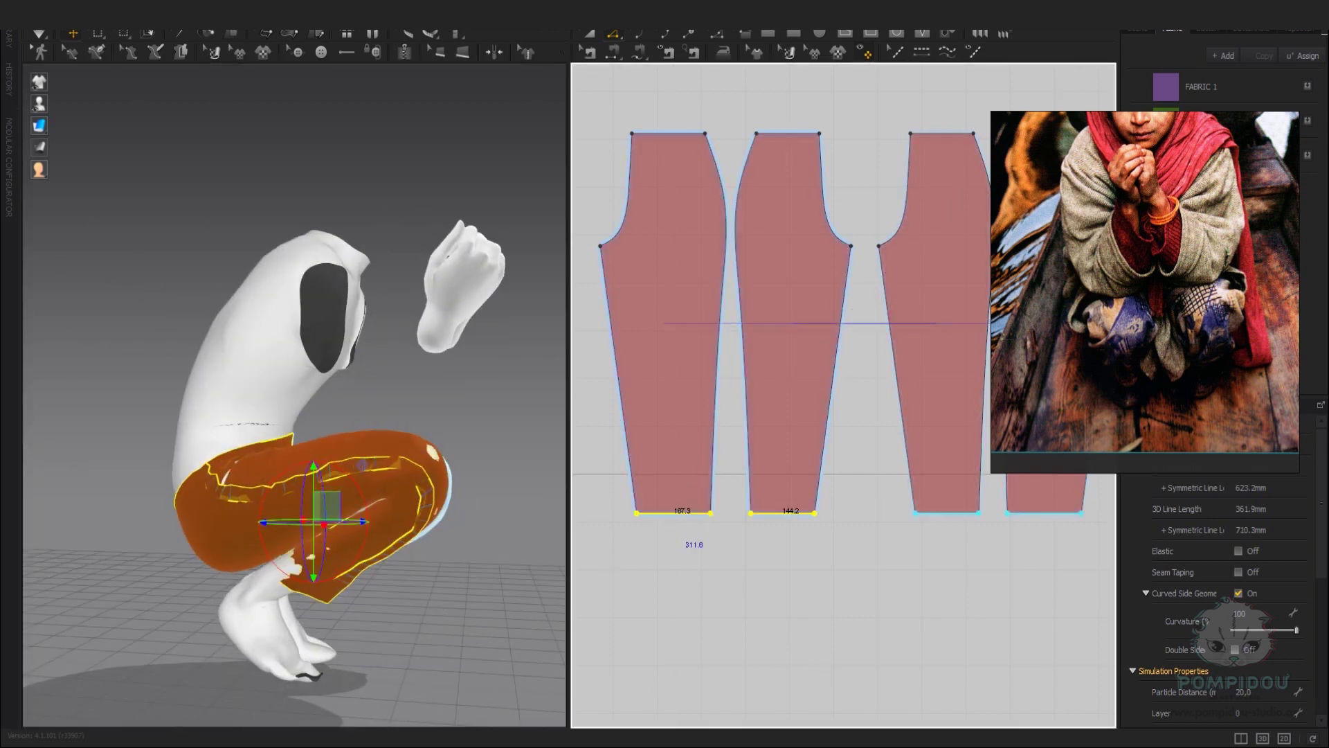
left_click(753, 432)
left_click_drag(661, 513, 661, 540)
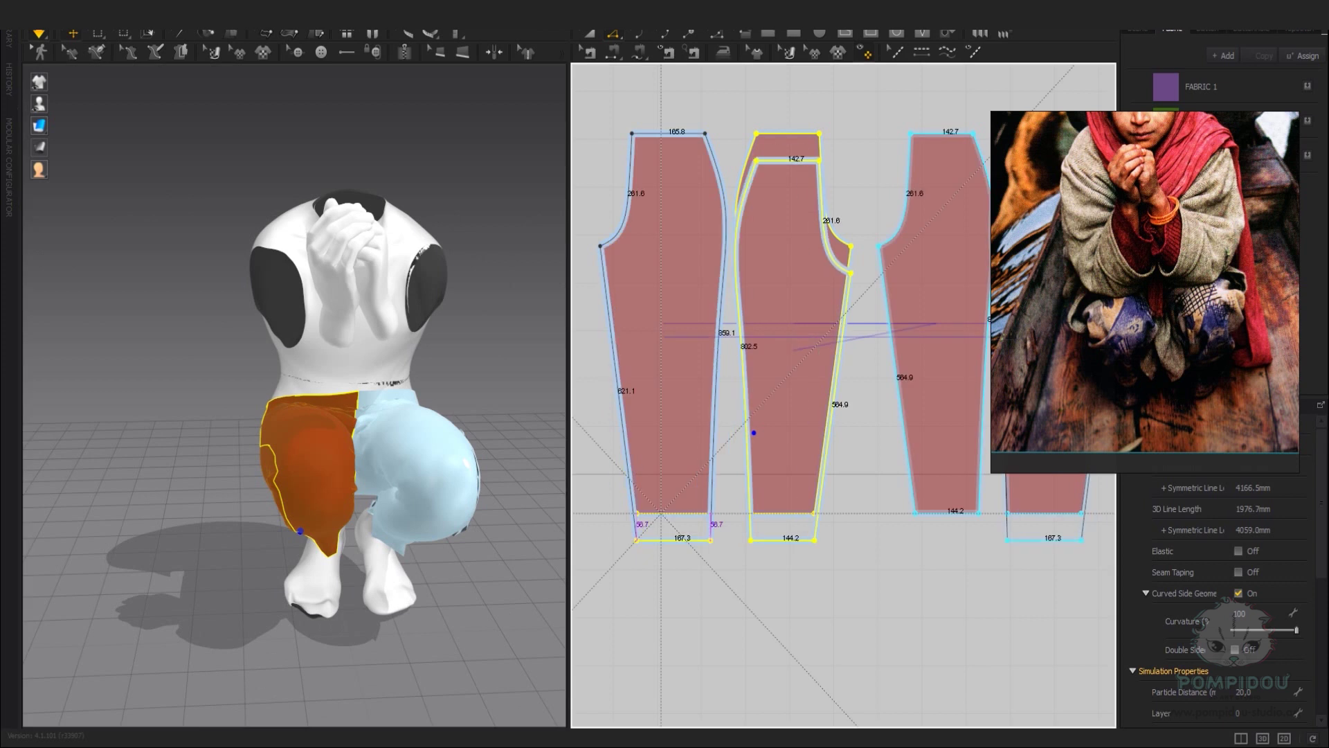
key("ctrl+z")
key("ctrl+z")
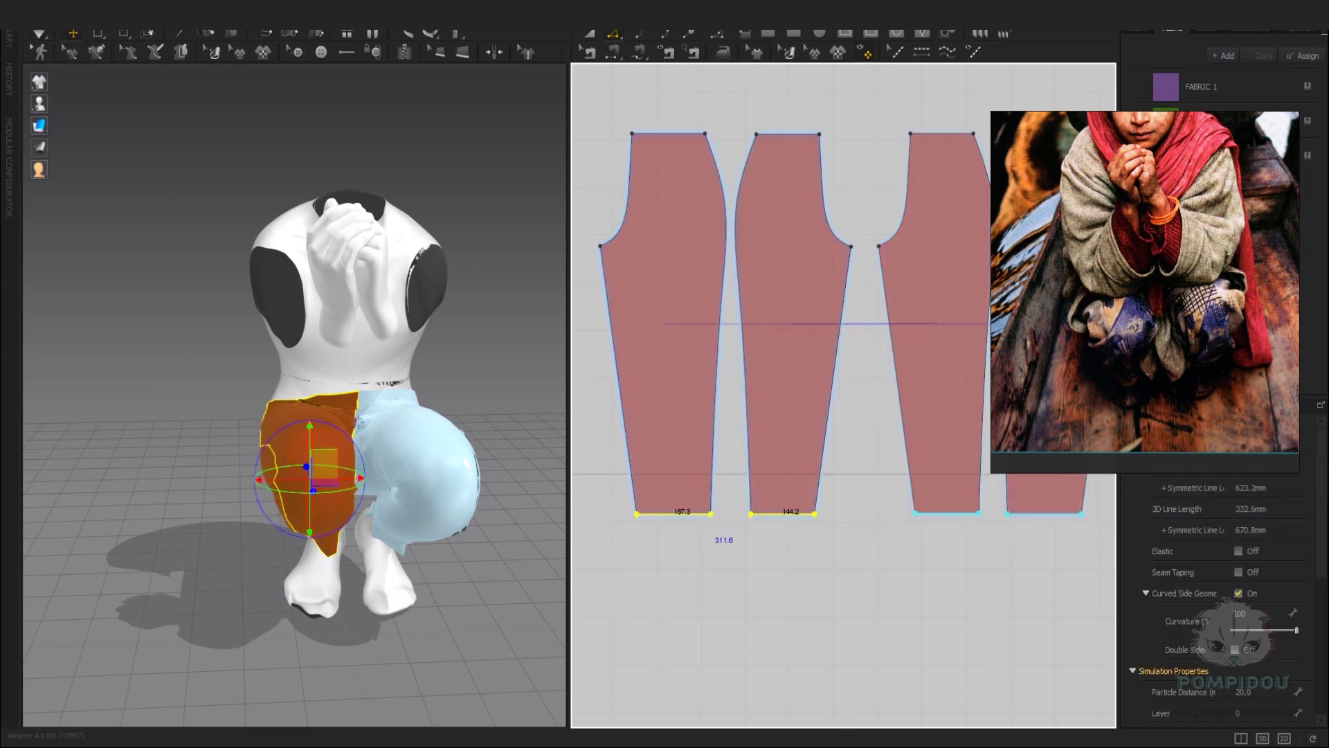
Lengthen the trouser panels further at the hem and simulate the legs down toward the ankles.
left_click_drag(690, 513, 691, 565)
key("4")
left_click(69, 53)
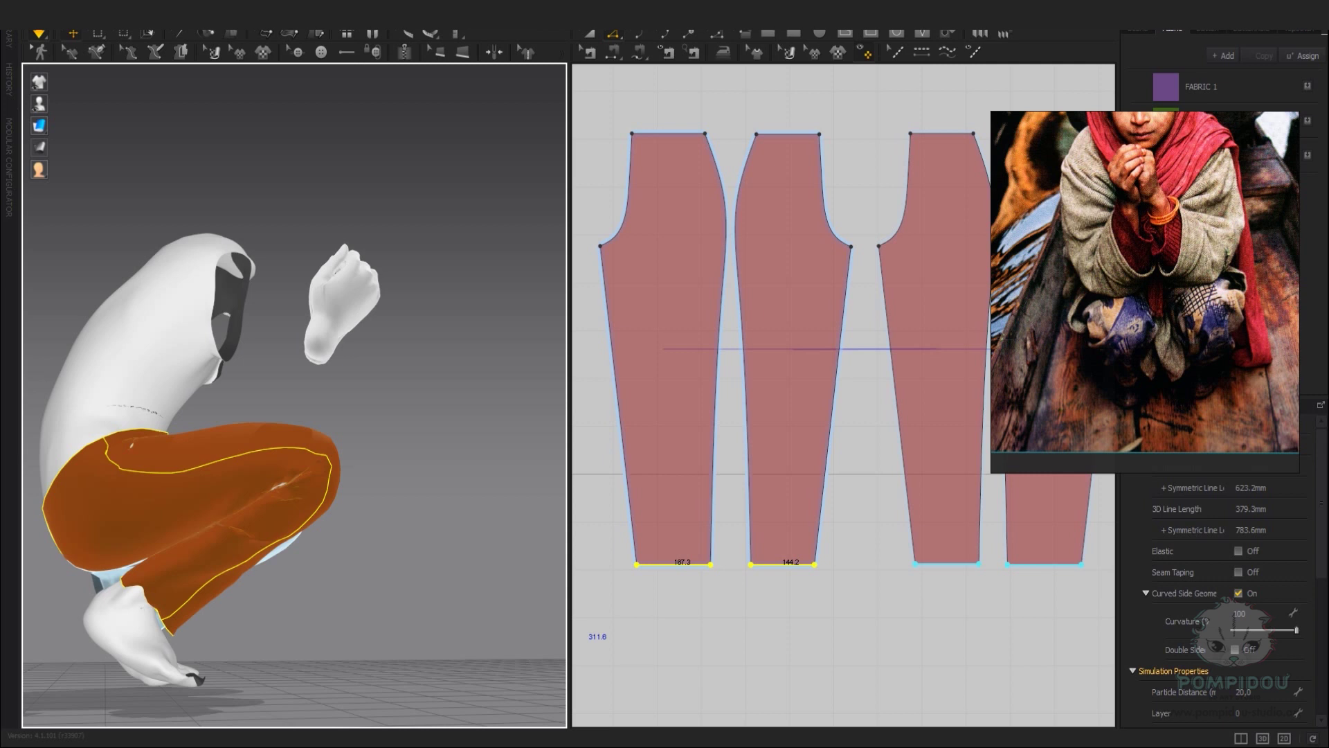
right_click_drag(276, 485, 163, 616)
left_click(201, 119)
right_click_drag(201, 119, 277, 304)
Unfreeze the remaining frozen panels of the trouser leg.
right_click_drag(319, 576, 290, 416)
right_click(290, 139)
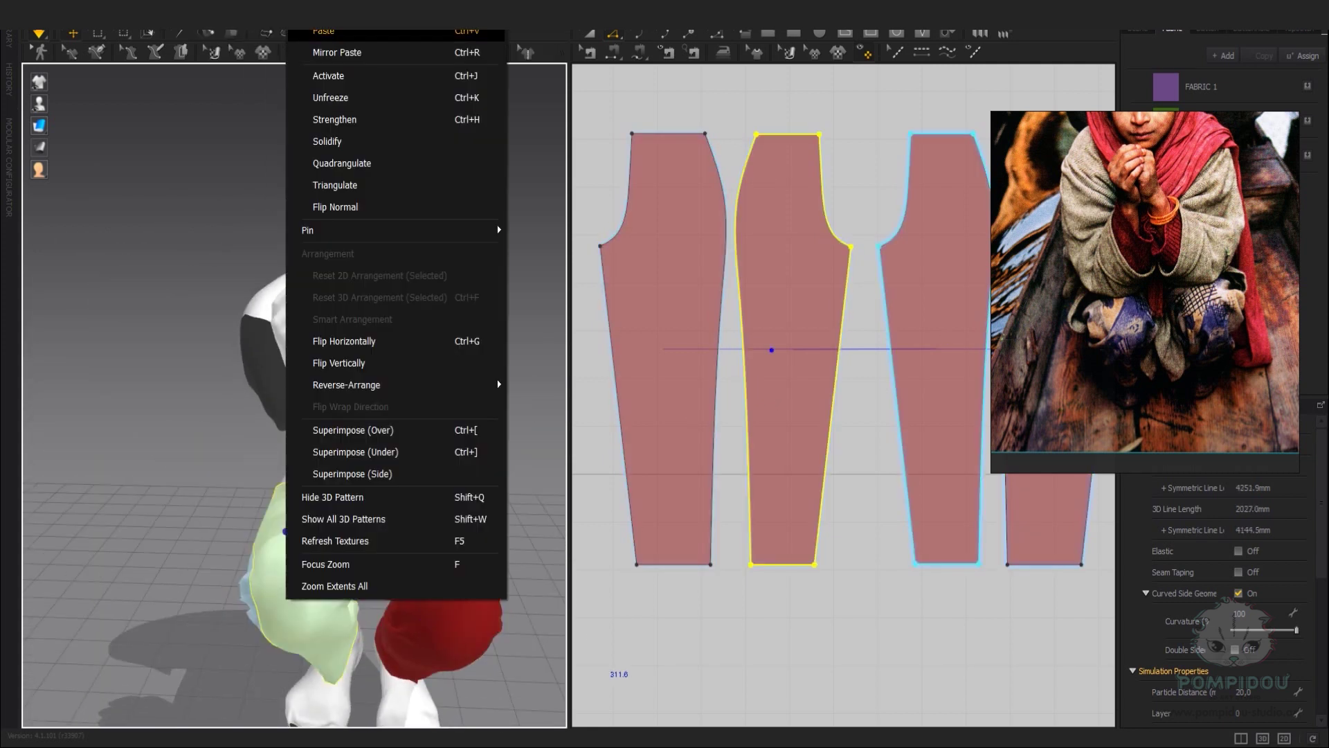
left_click(325, 60)
right_click_drag(326, 61, 208, 484)
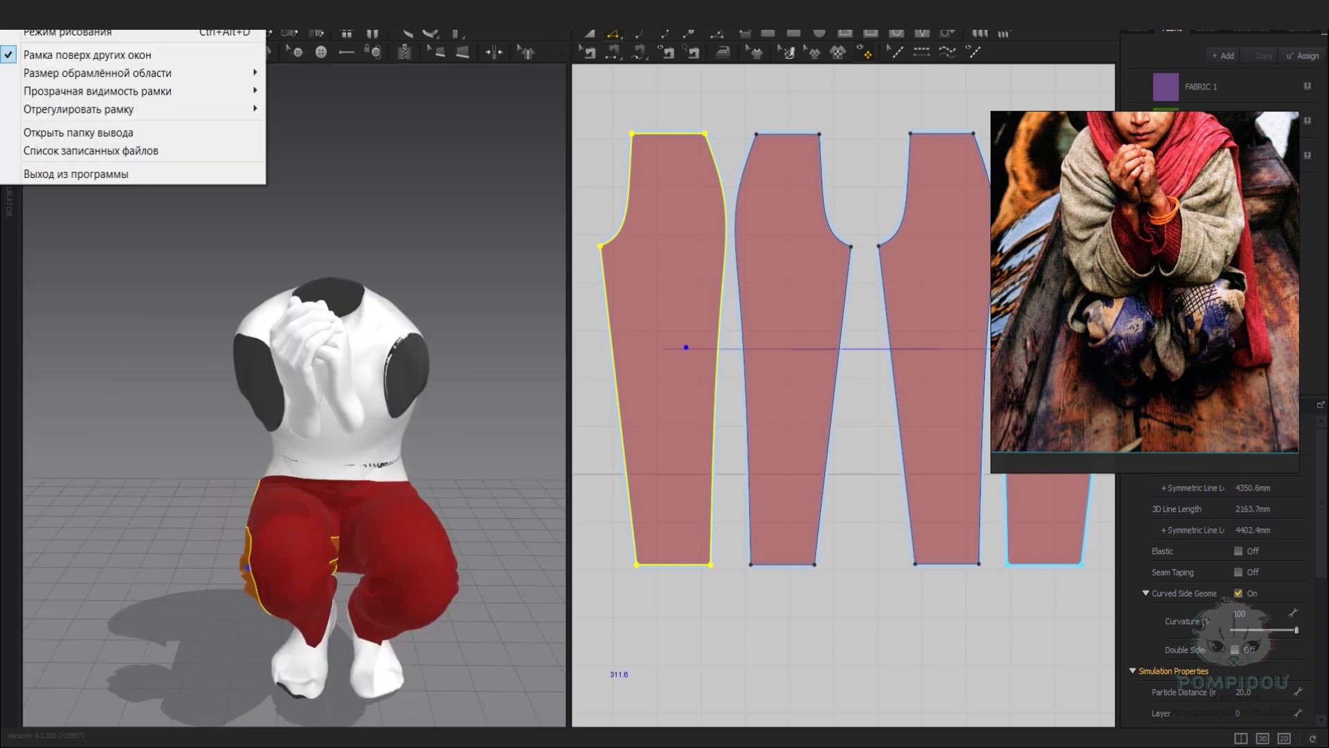
left_click(20, 15)
mouse_move(58, 97)
left_click(194, 97)
key("Return")
scroll(291, 416, "up", 2)
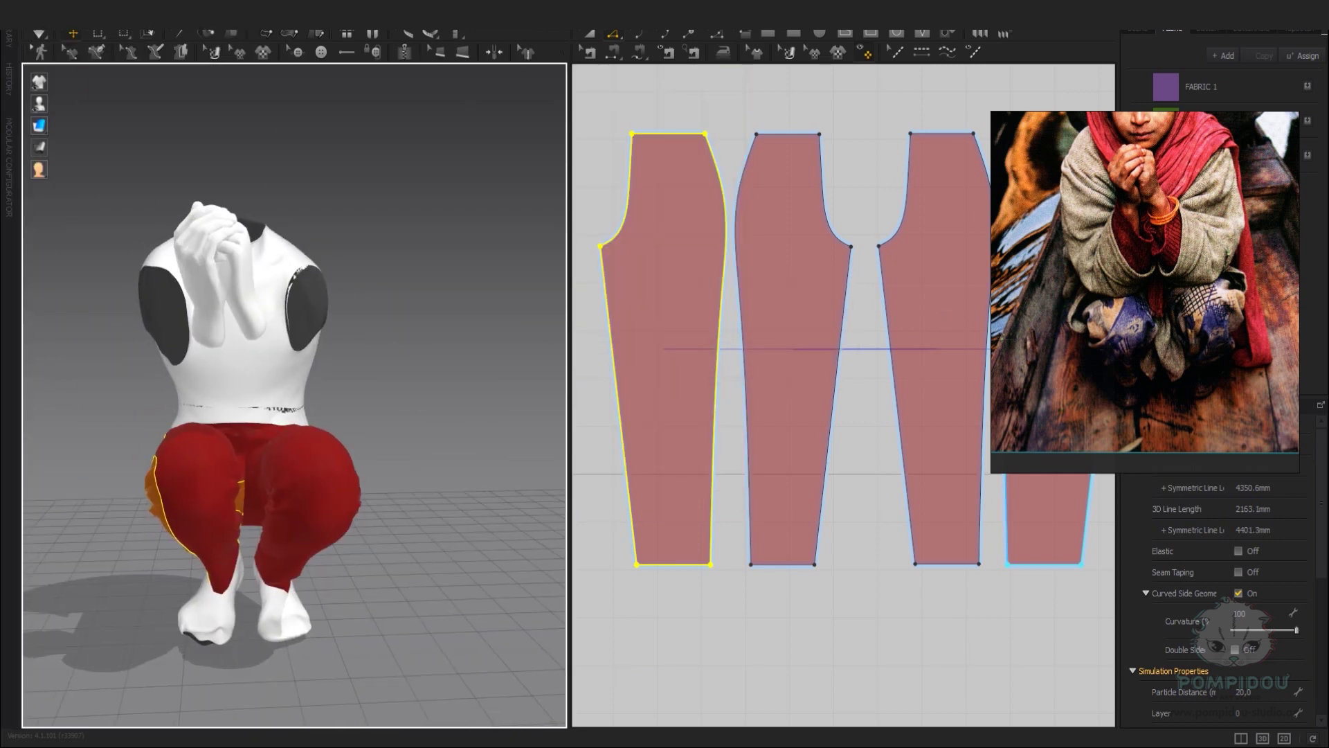
Set the physical property preset of FABRIC 3 to Silk_Chiffon.
key("Escape")
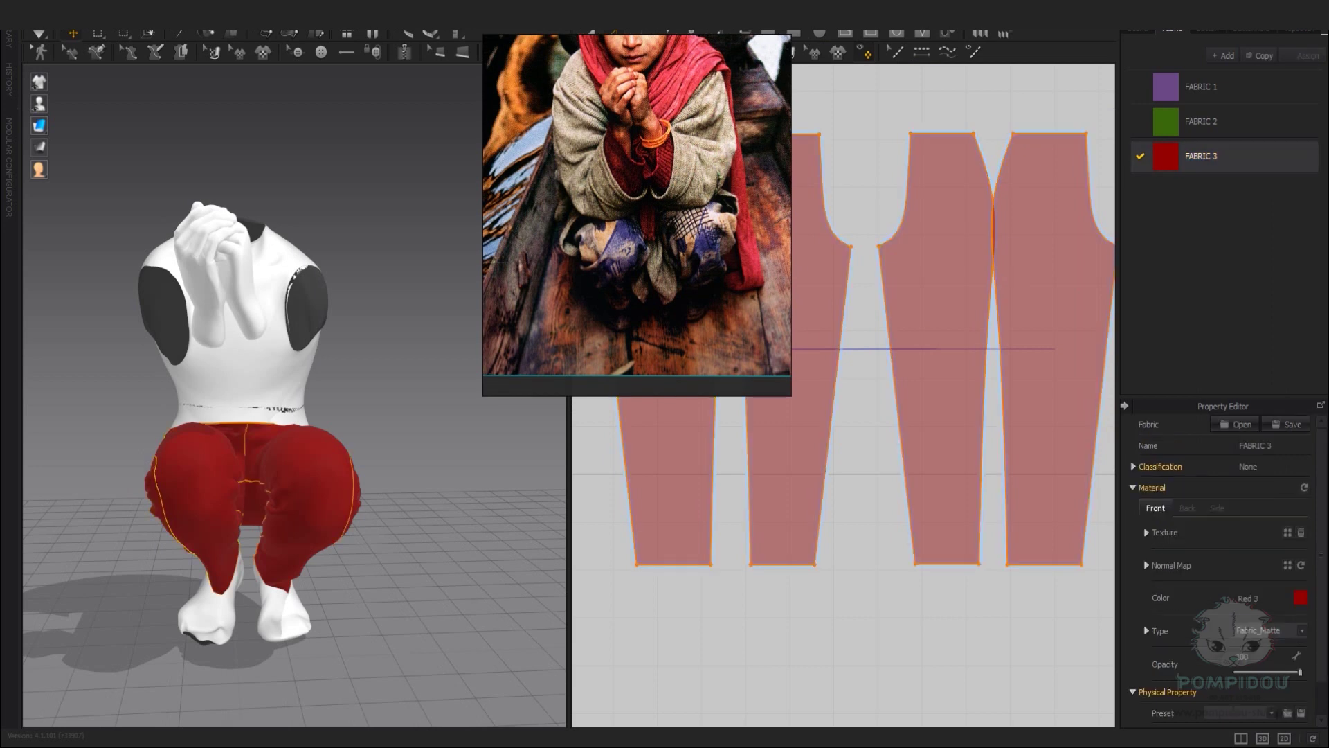
right_click_drag(291, 416, 207, 415)
key("ctrl+a")
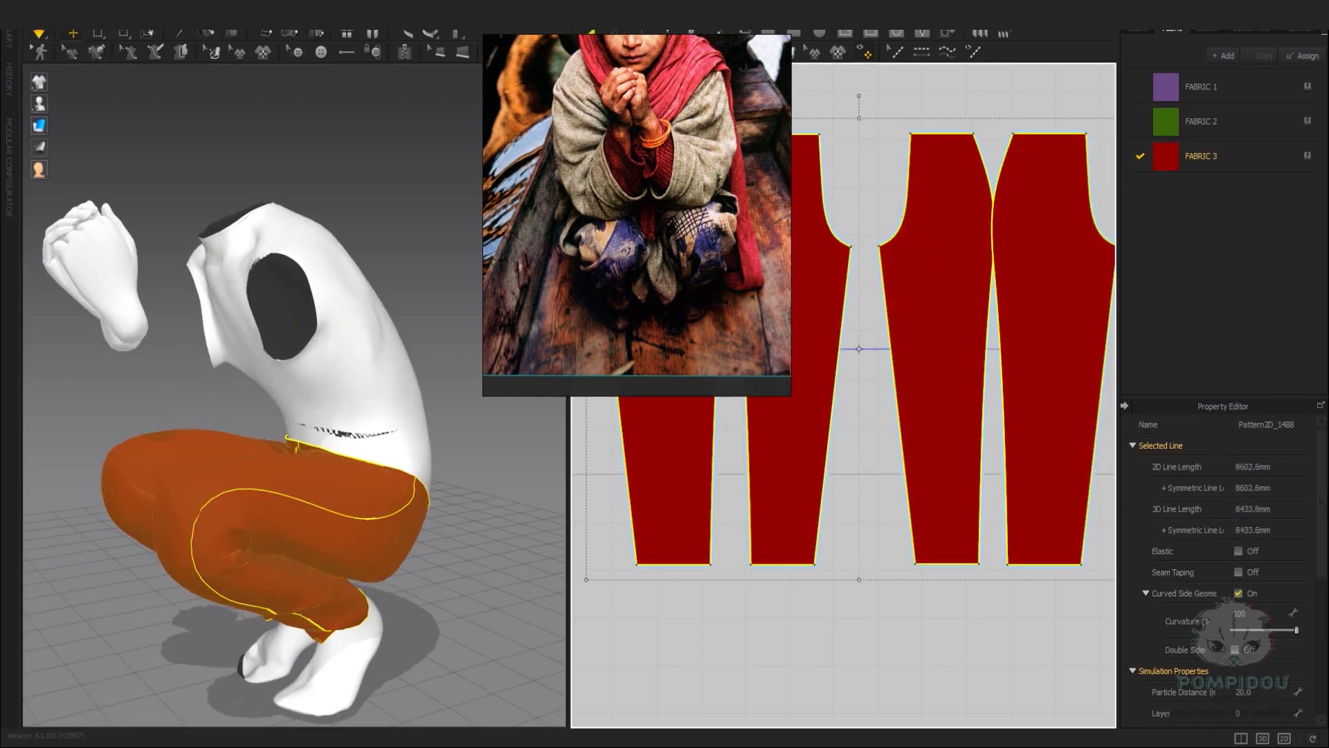
scroll(263, 450, "up", 5)
key("Escape")
left_click(1253, 674)
left_click(1226, 594)
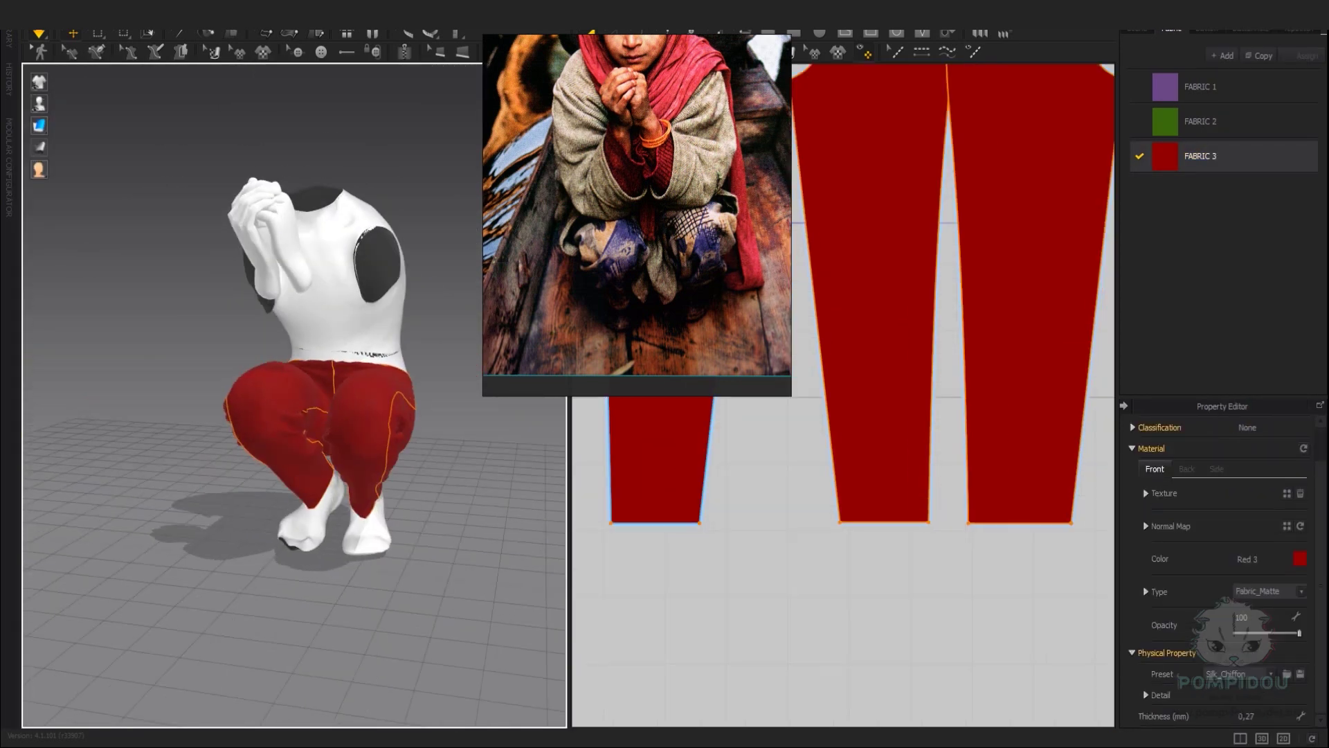
Set the particle distance of all four trouser panels to 10.
left_click(346, 429)
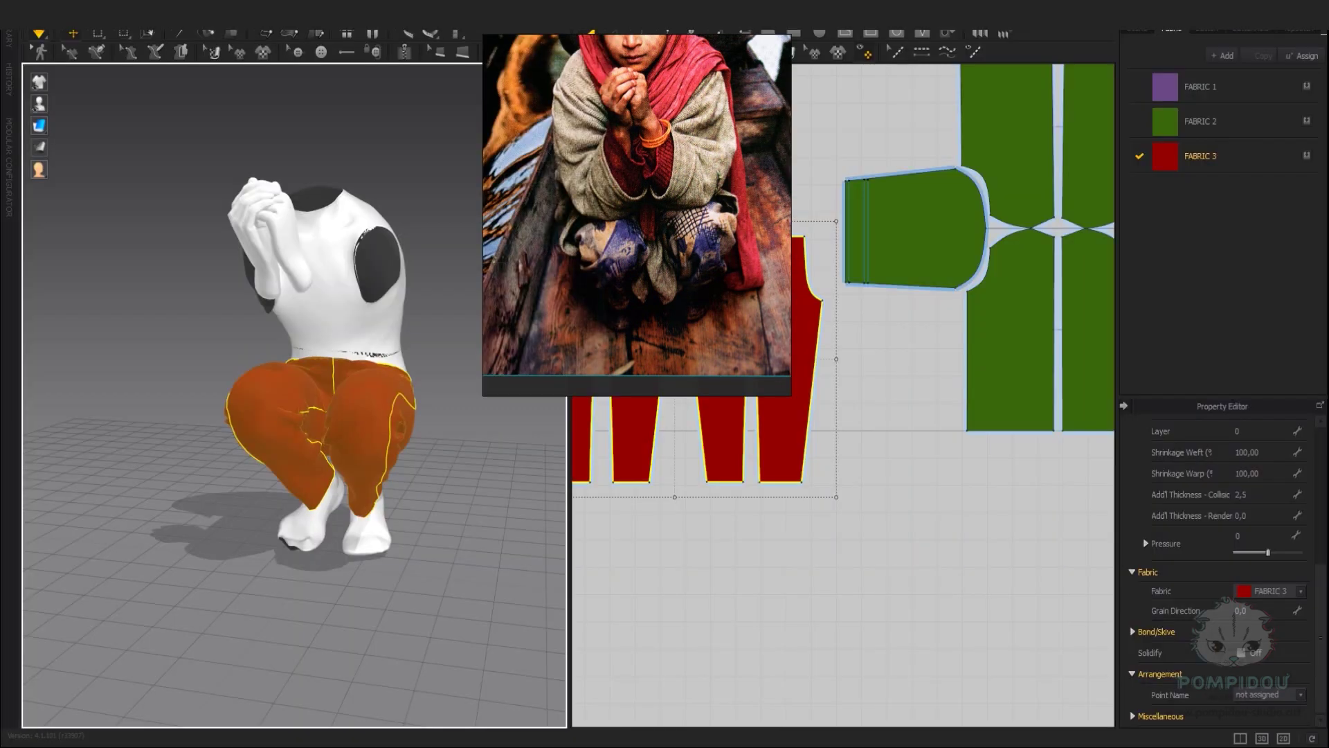
scroll(295, 395, "up", 5)
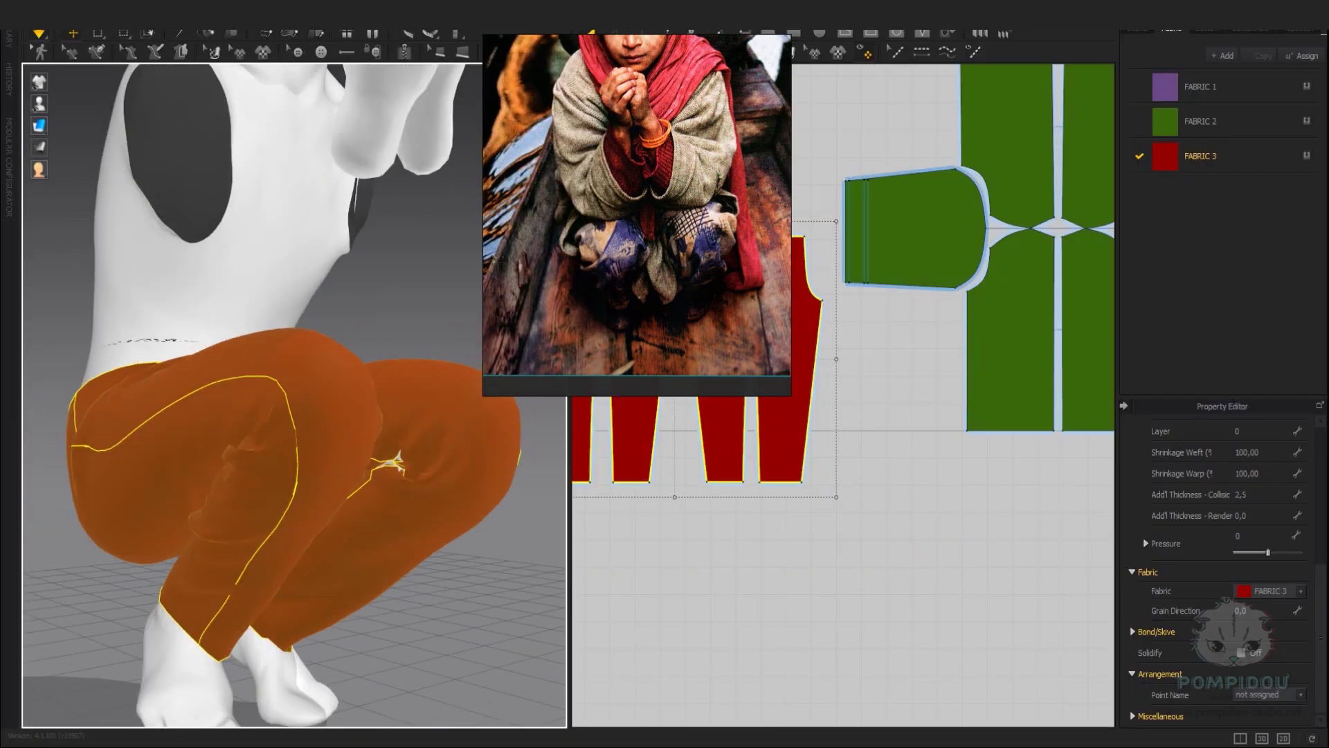
left_click(396, 460)
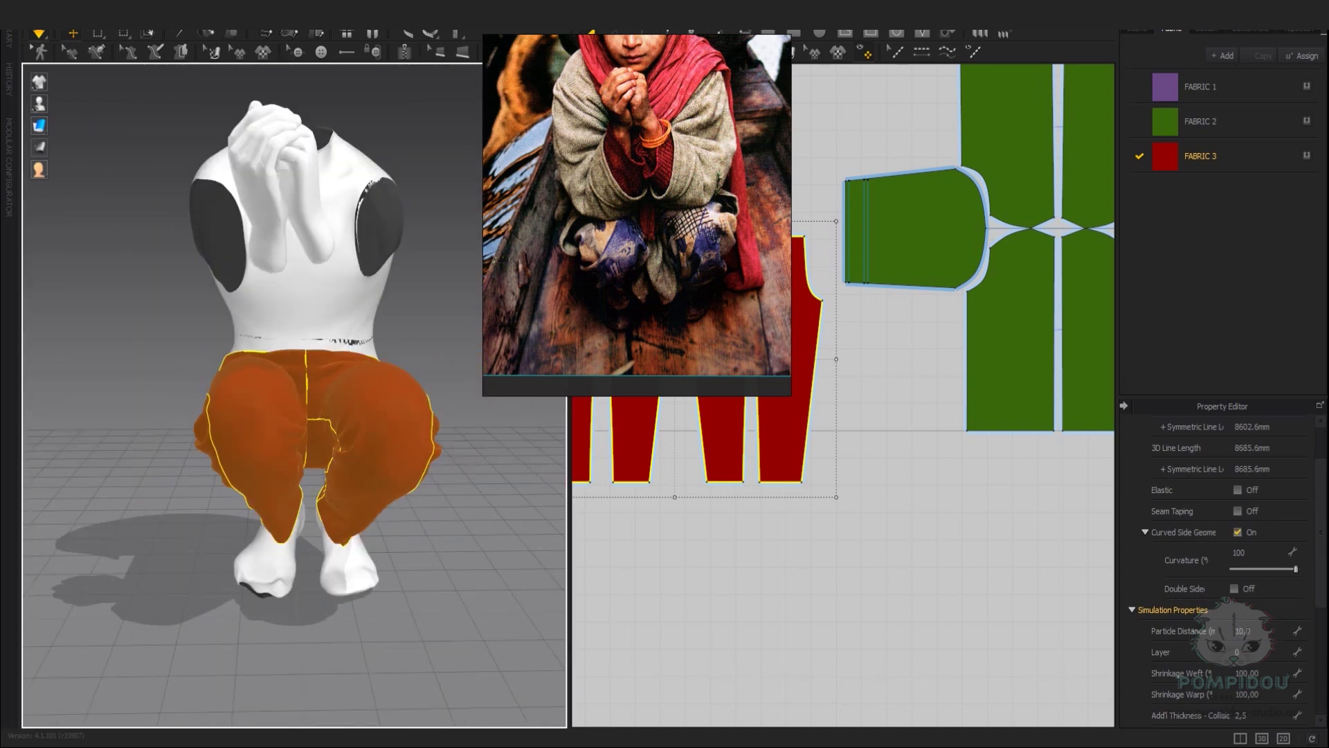
Freeze the trousers and bring back the head scarf and top as active garments.
key("Escape")
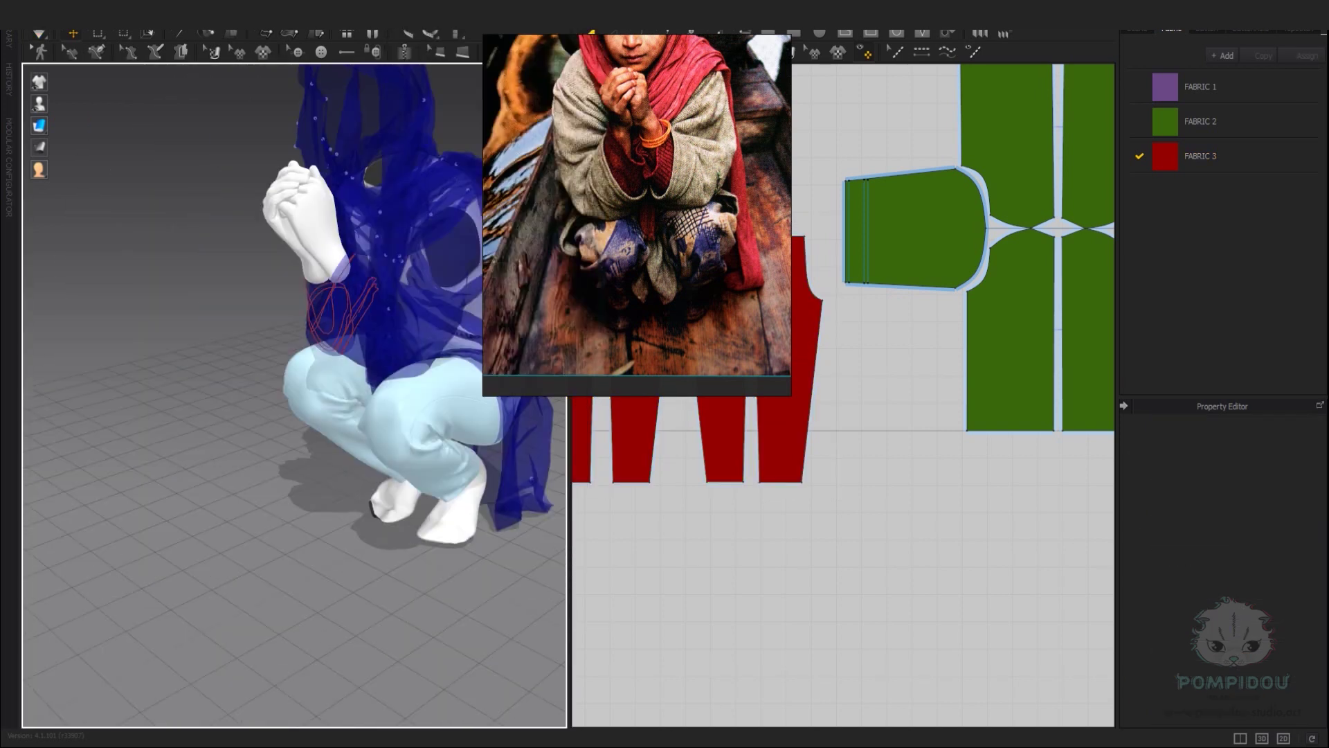
scroll(842, 395, "down", 5)
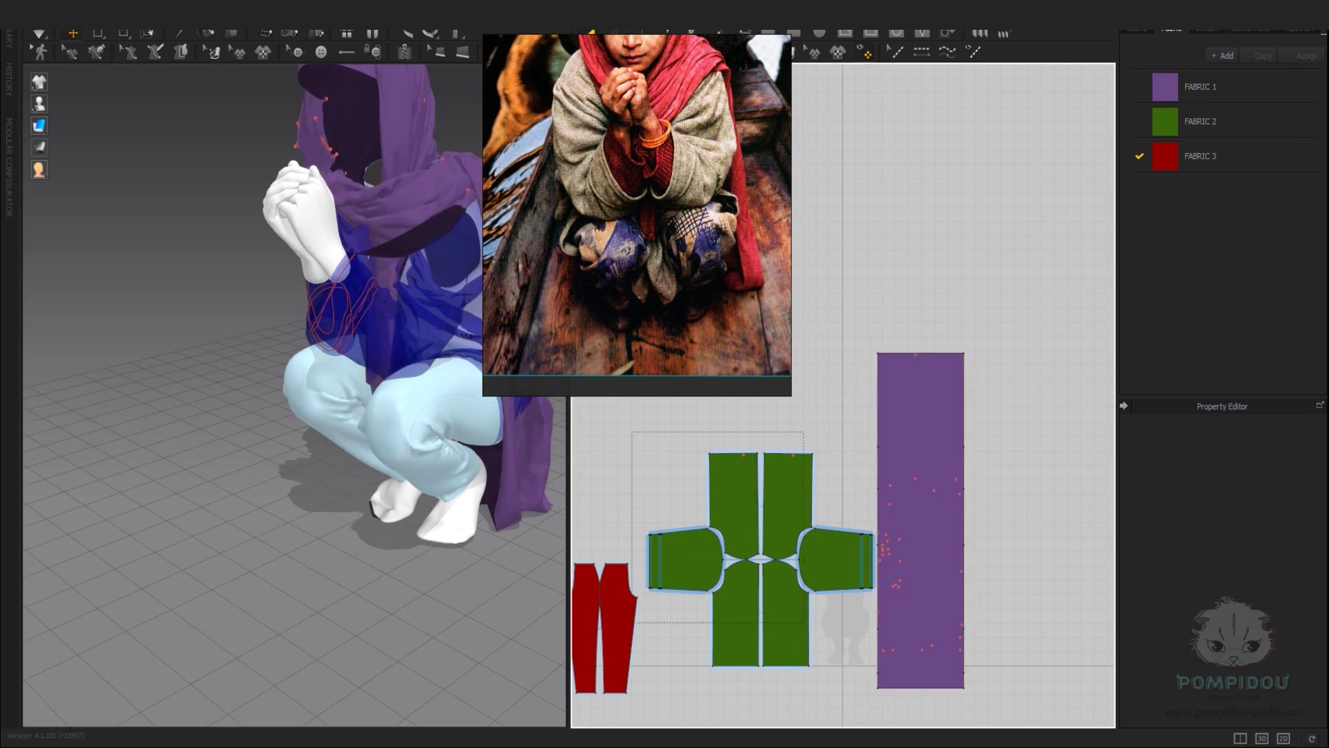
right_click(348, 325)
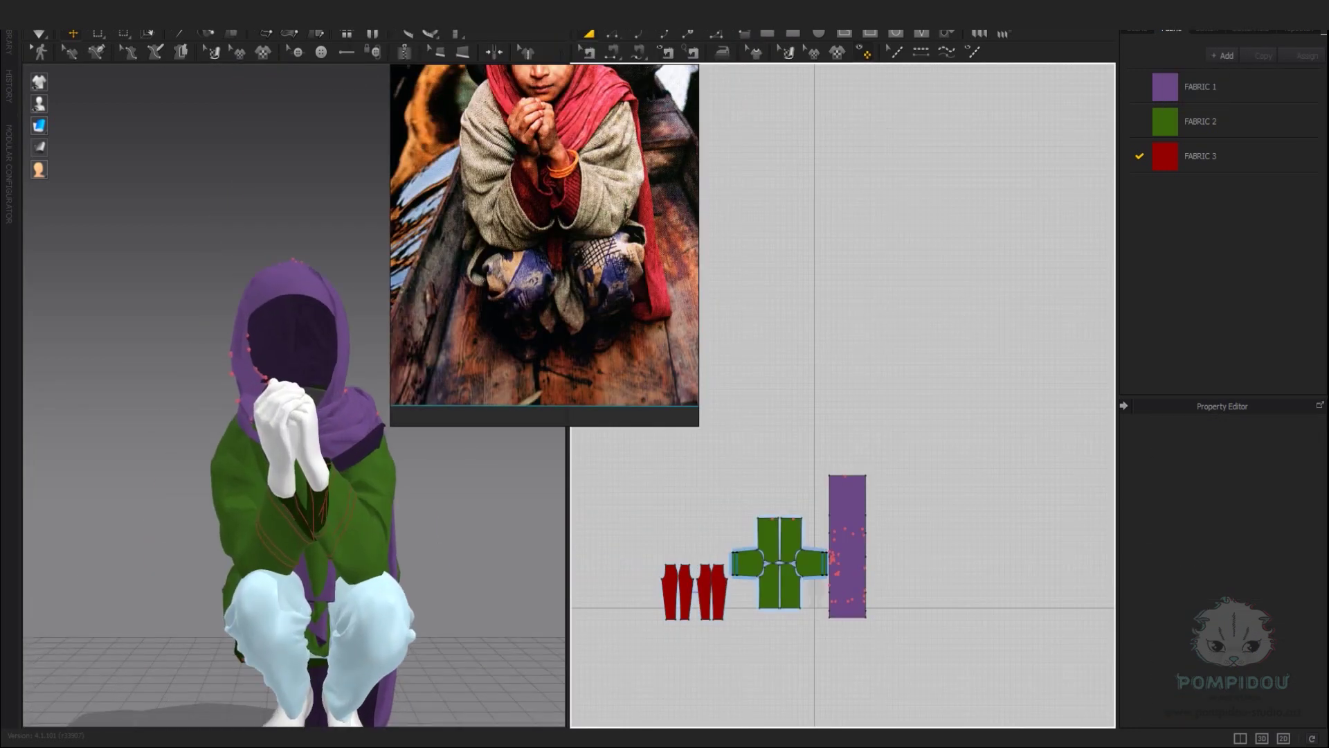
scroll(294, 394, "up", 3)
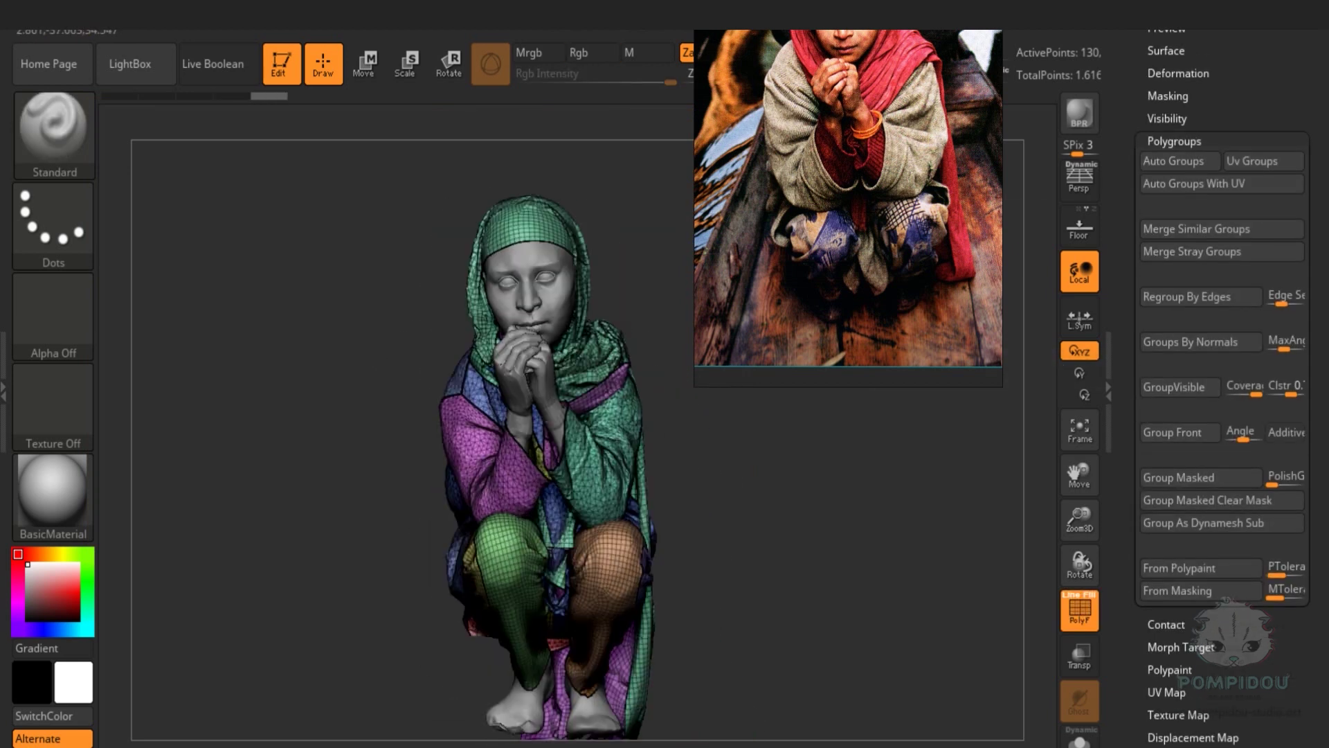
Switch to ZBrush, turn off the polyframe overlay on the clothed figure and open the outfit's Geometry settings.
key("shift+f")
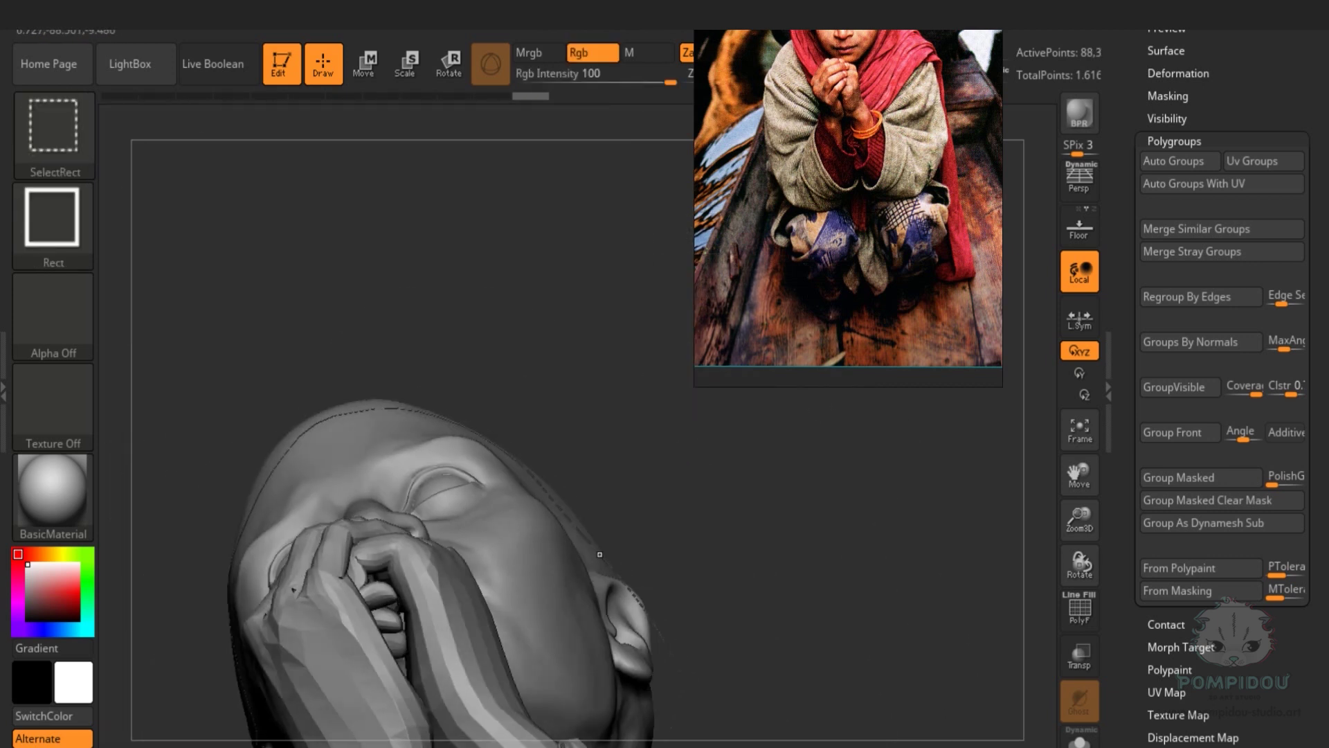
left_click(600, 554, "ctrl+shift")
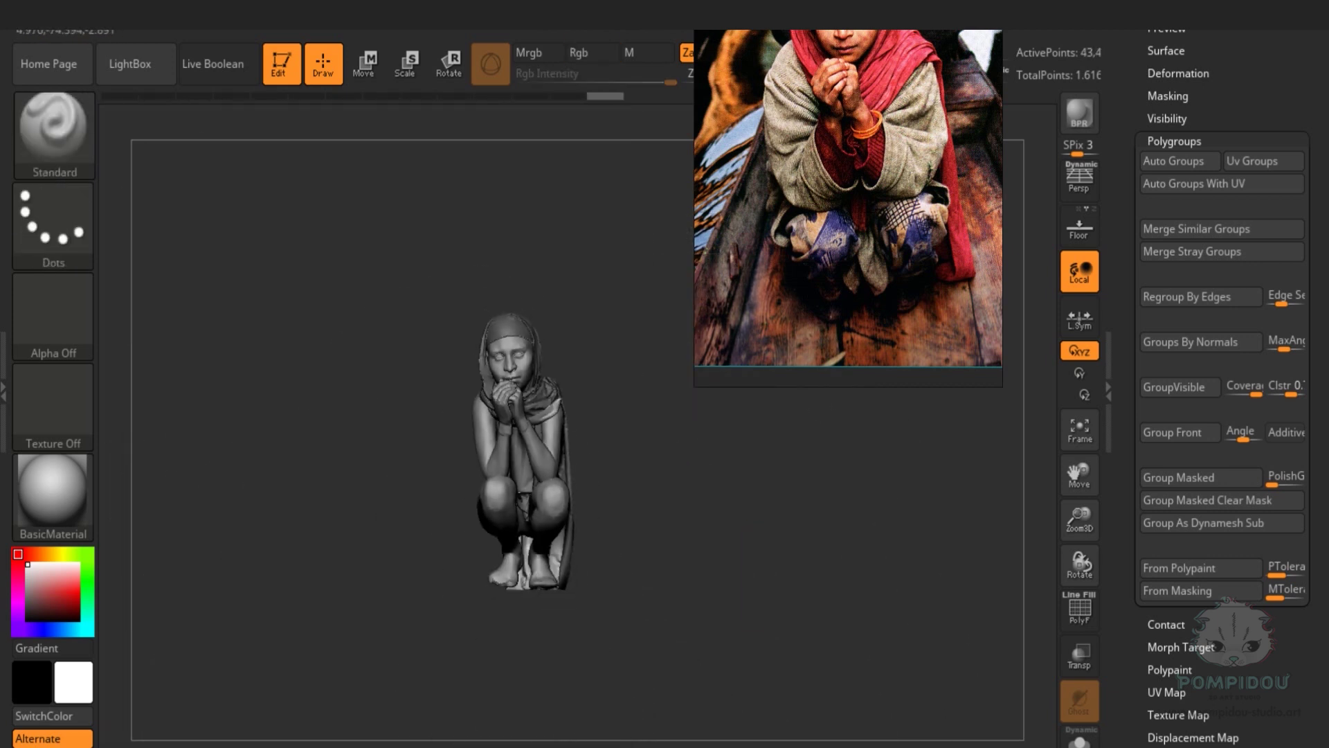
scroll(1221, 346, "up", 5)
left_click(1172, 300)
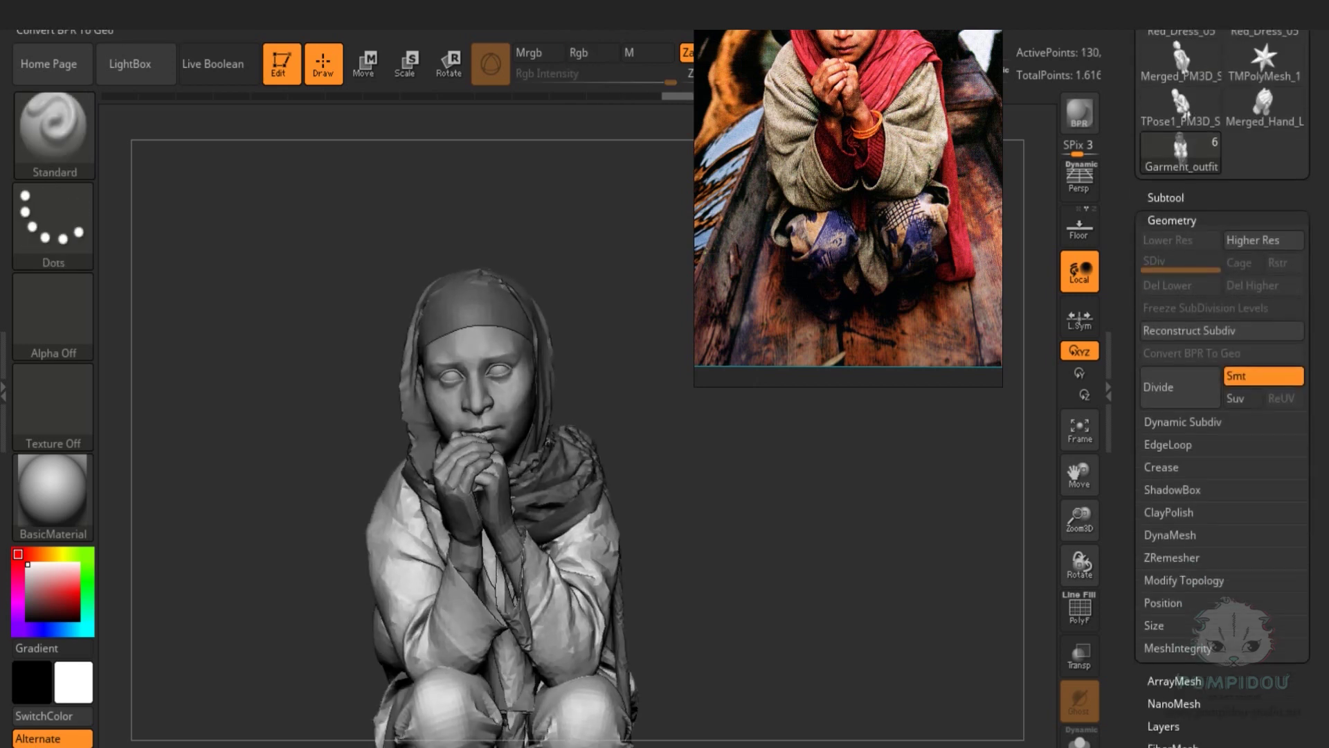